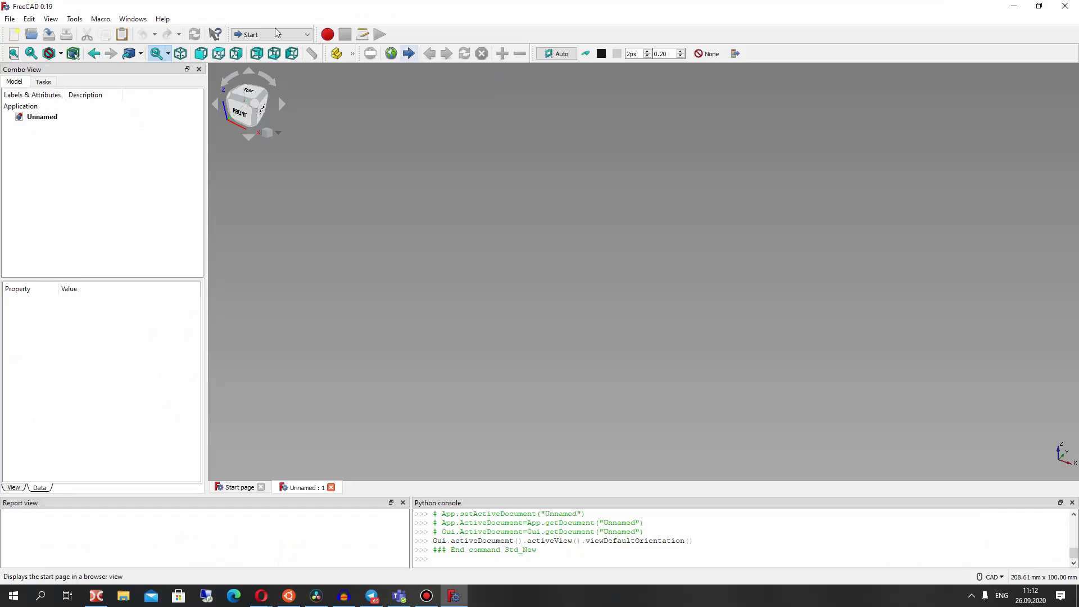
# - Open detail.FCStd from the F:/Blog/FreeCAD/2DDraft_Creation folder
pyautogui.click(32, 36)
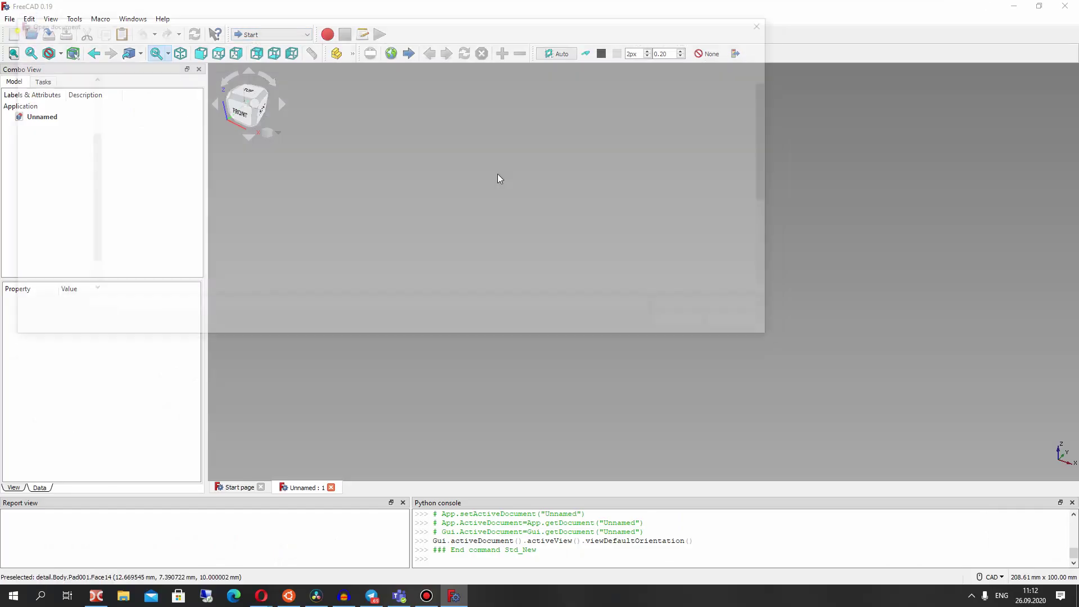
pyautogui.scroll(-4, 157, 199)
pyautogui.scroll(4, 157, 200)
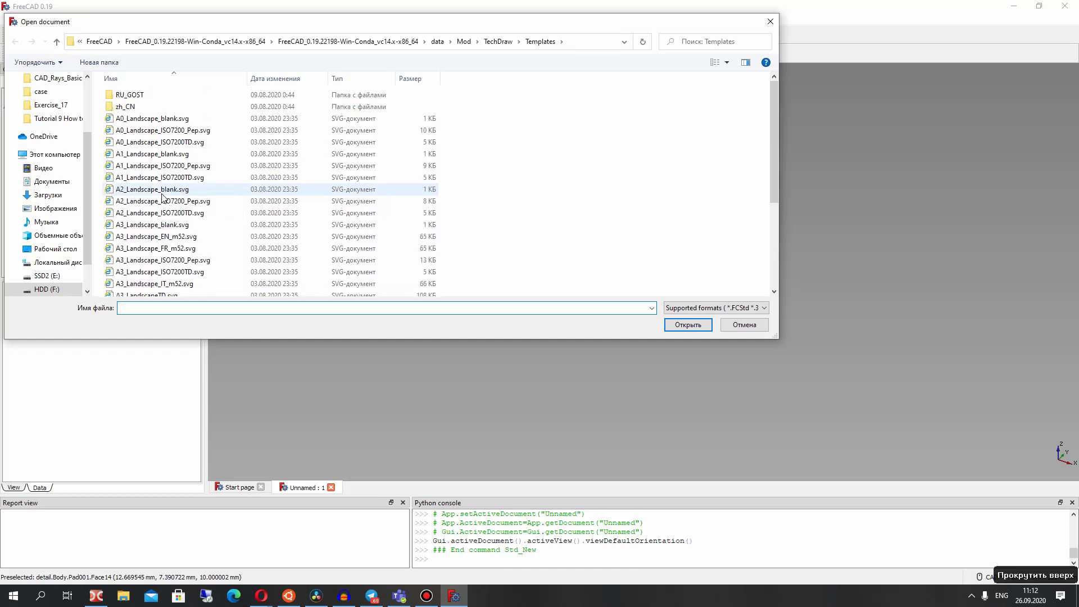
pyautogui.click(731, 327)
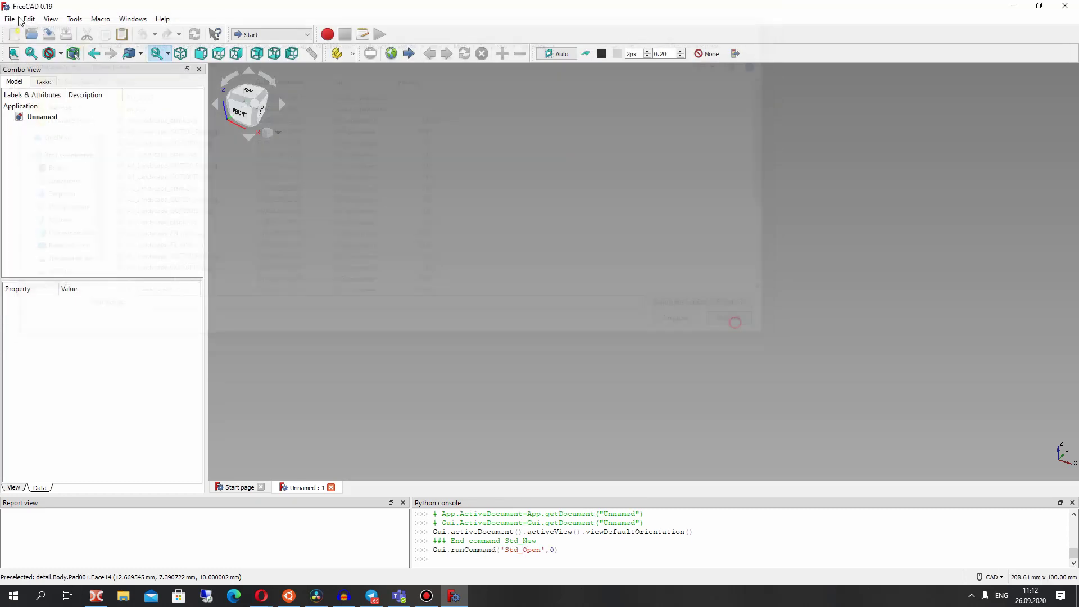
pyautogui.click(31, 36)
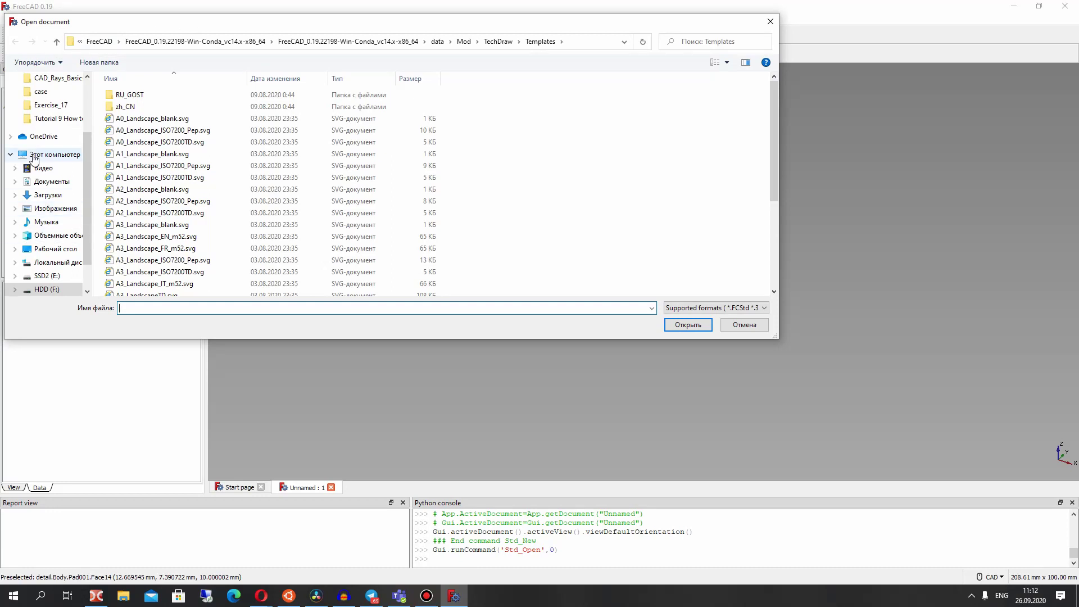
pyautogui.scroll(3, 45, 185)
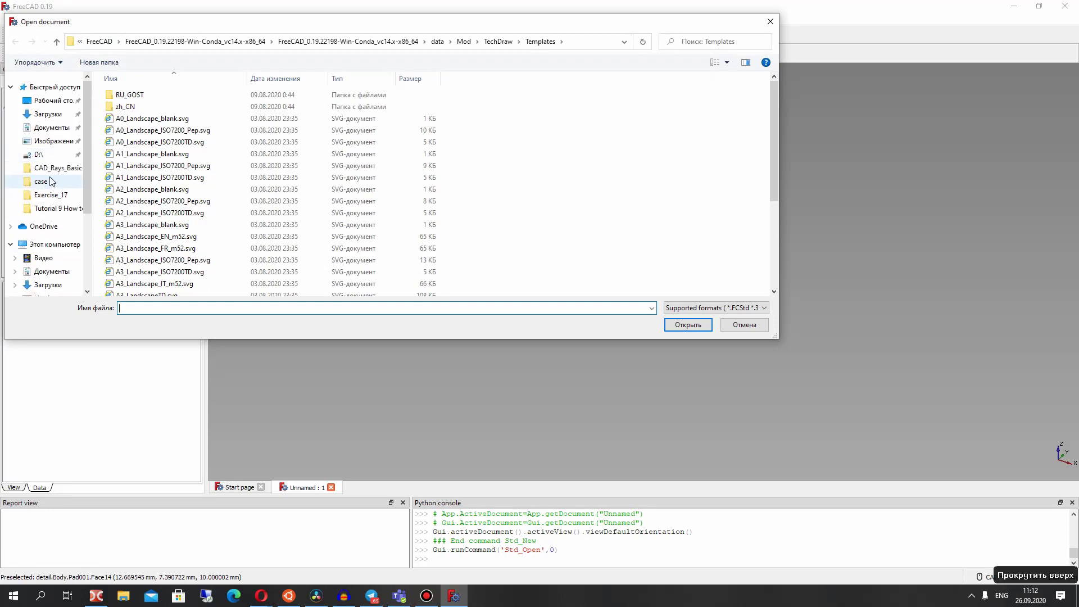
pyautogui.click(53, 168)
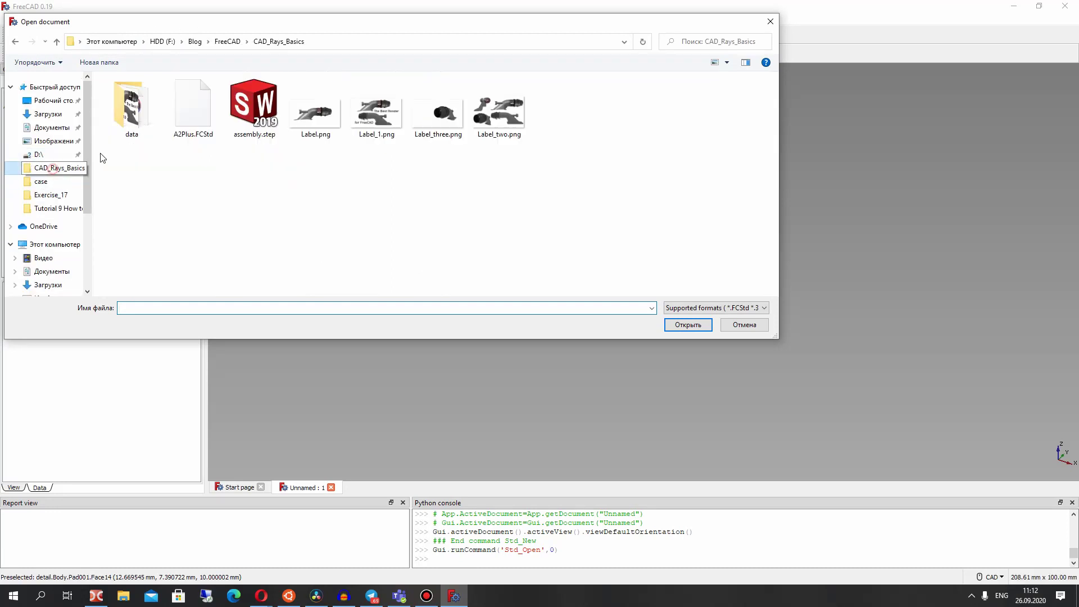
pyautogui.click(226, 43)
pyautogui.doubleClick(151, 96)
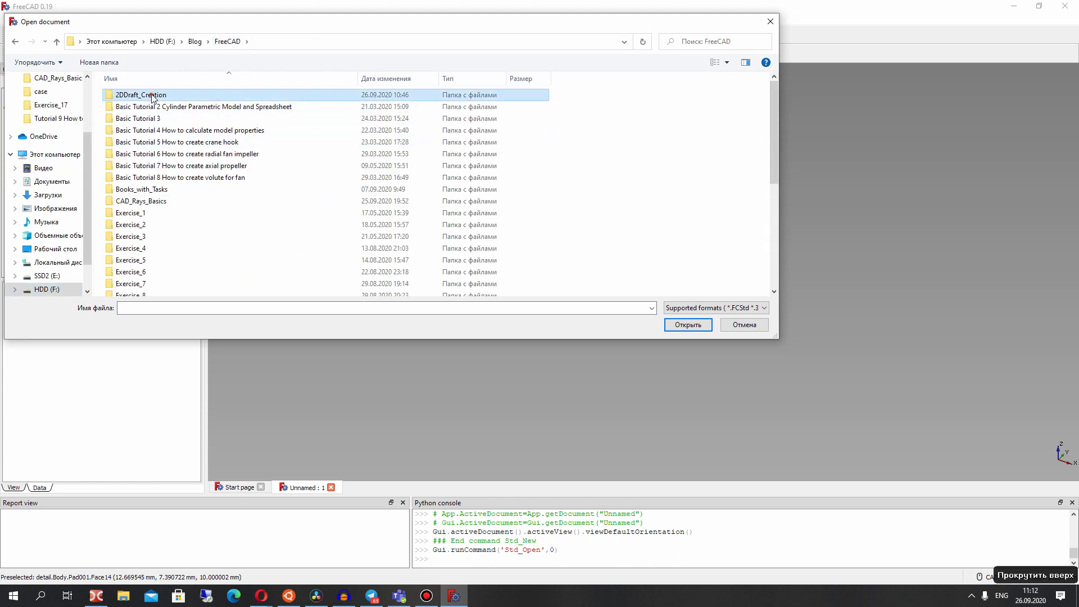
pyautogui.doubleClick(132, 107)
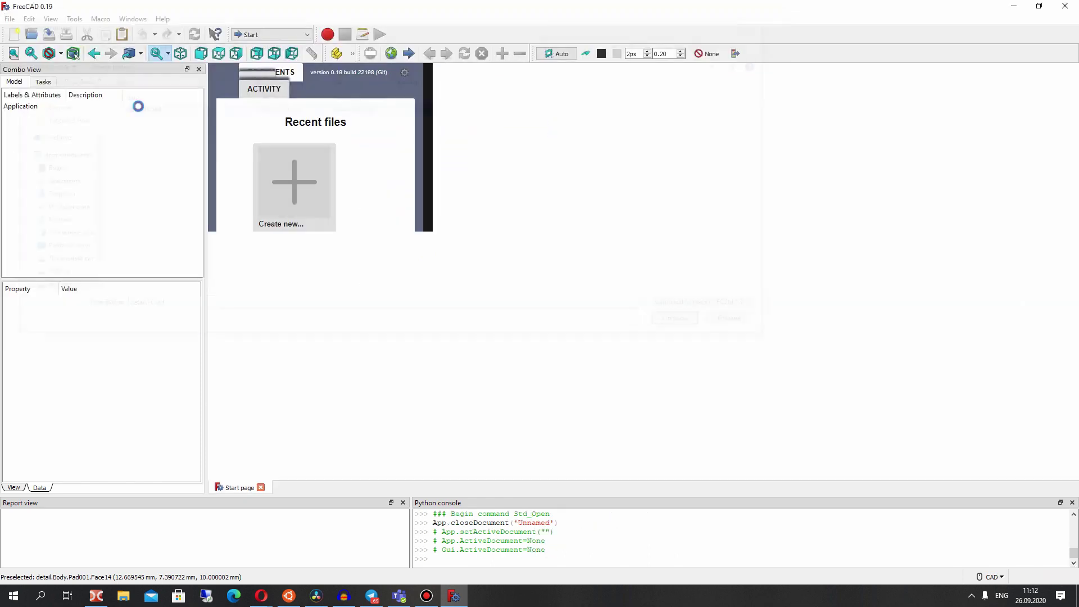
pyautogui.scroll(2, 590, 248)
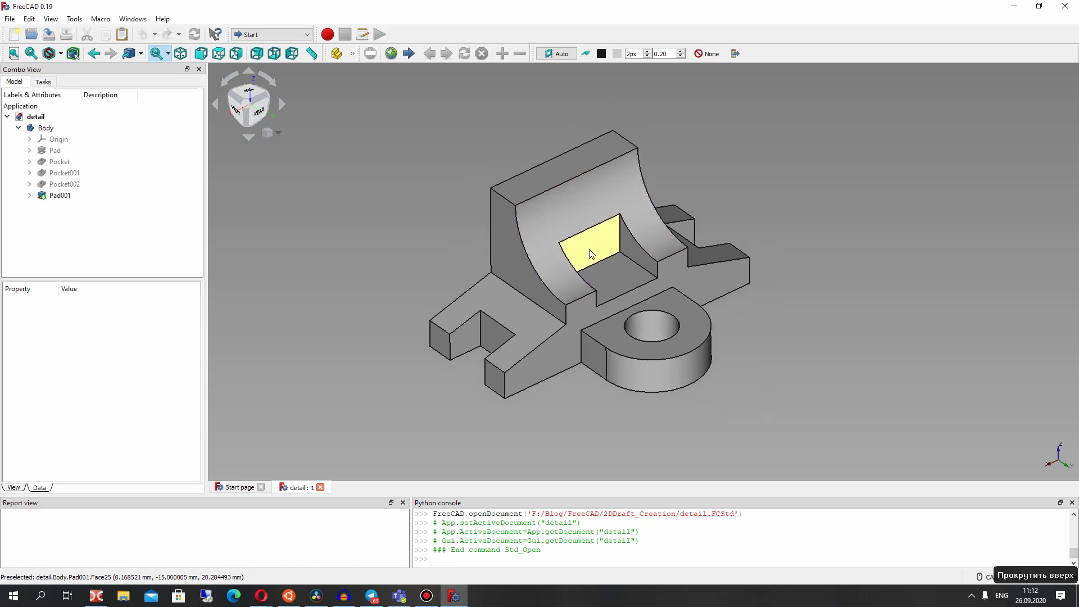
# - Activate the TechDraw workbench from the workbench dropdown with the detail part loaded
pyautogui.click(59, 195)
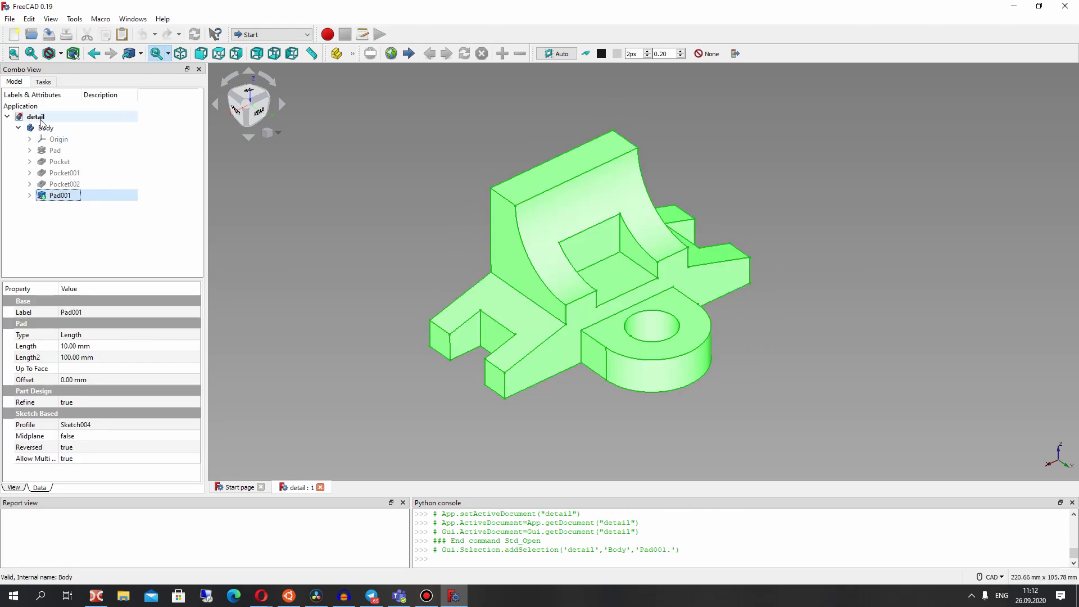
pyautogui.click(45, 127)
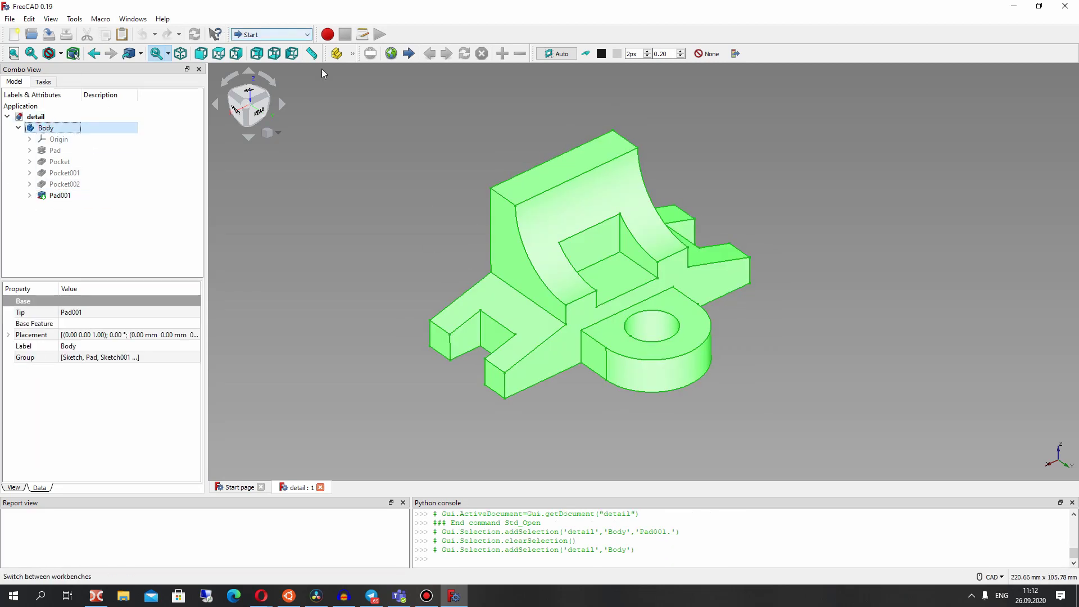
pyautogui.click(360, 174)
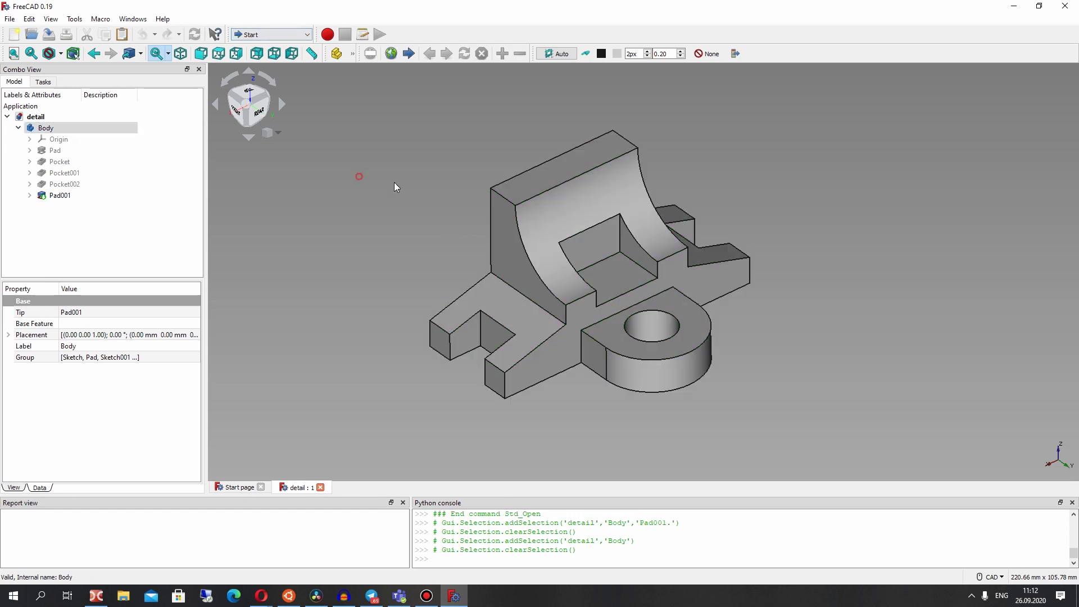
pyautogui.click(252, 36)
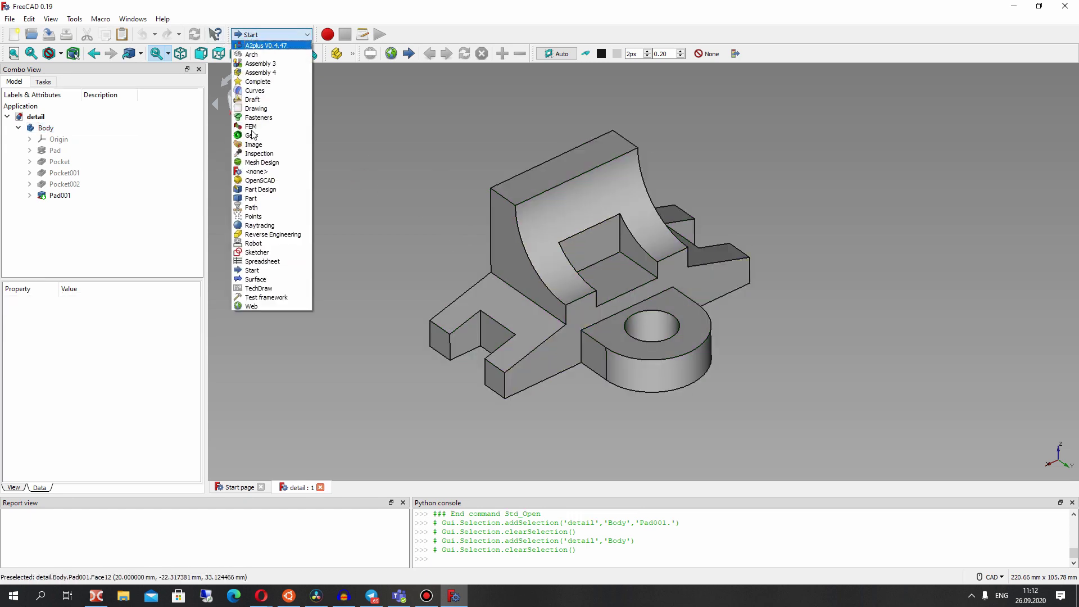
pyautogui.click(274, 288)
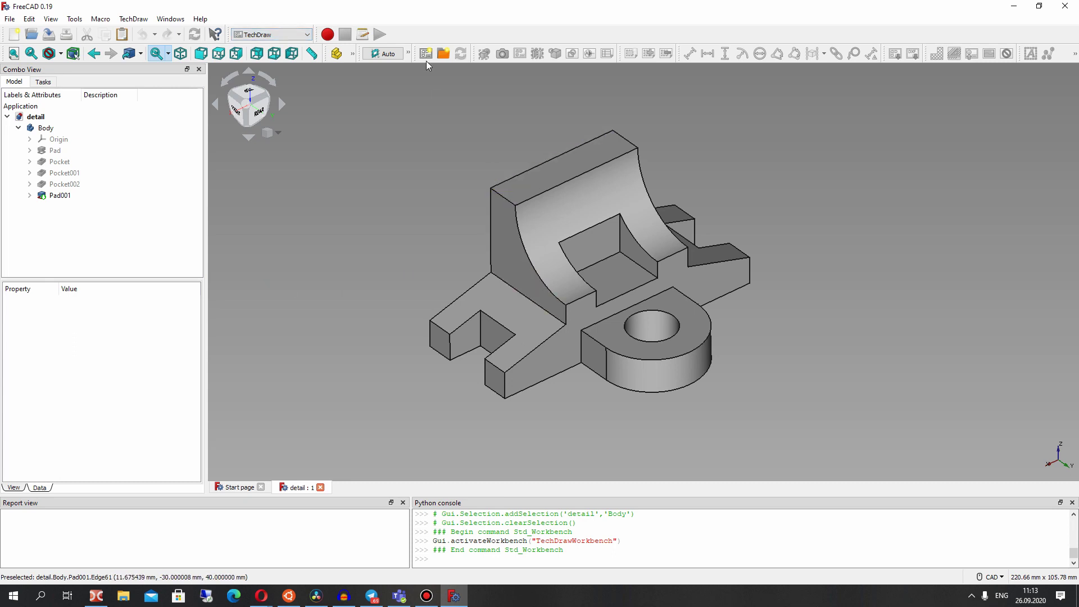
# - Insert a drawing page using the A4_Landscape_ISO7200_Pep.svg template
pyautogui.click(444, 54)
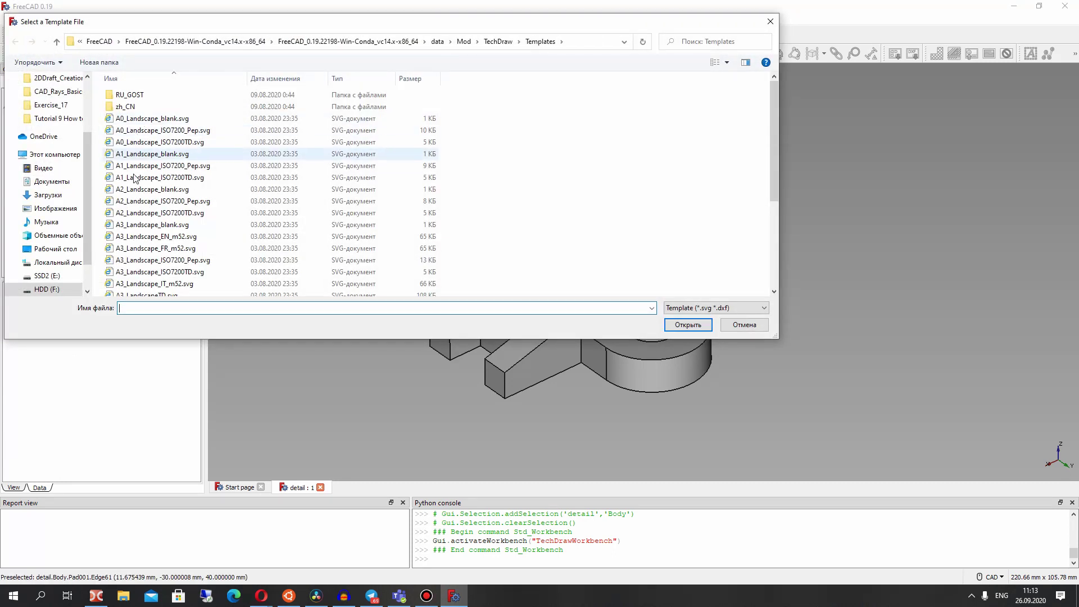
pyautogui.scroll(-4, 135, 179)
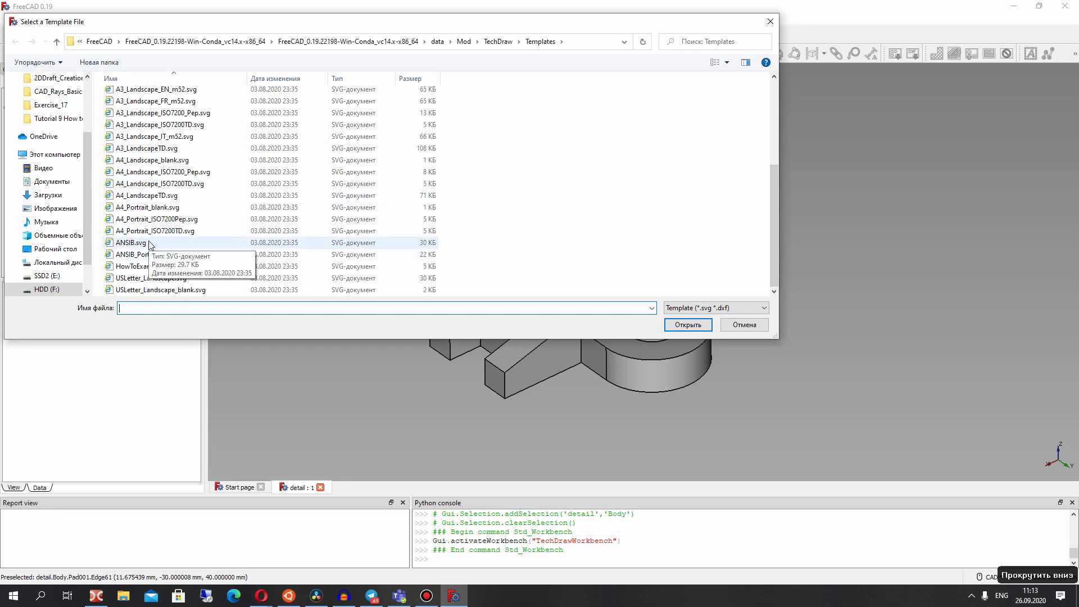
pyautogui.scroll(2, 127, 167)
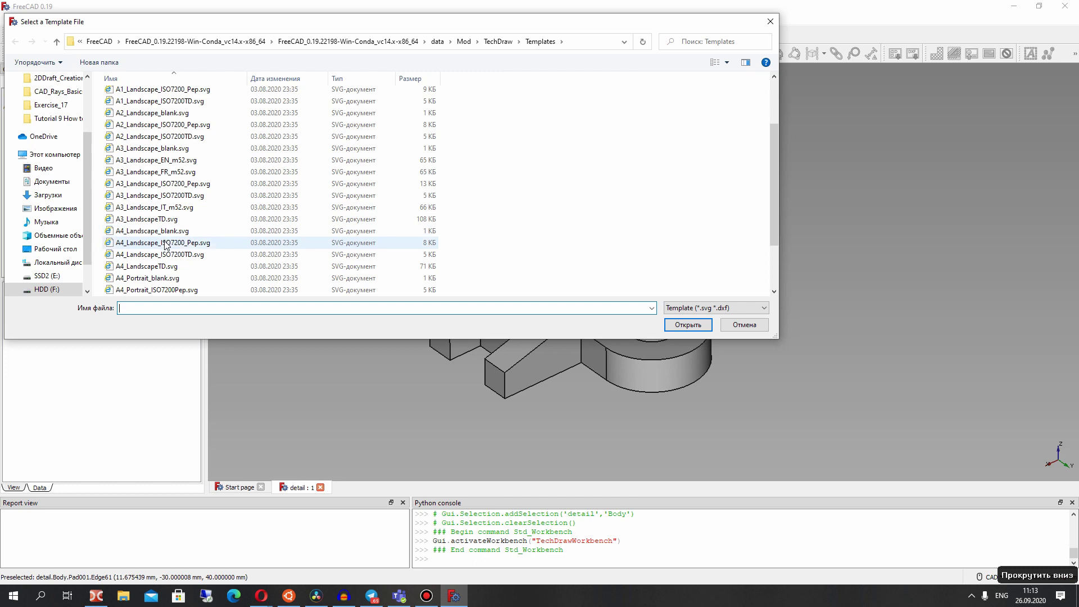
pyautogui.doubleClick(172, 243)
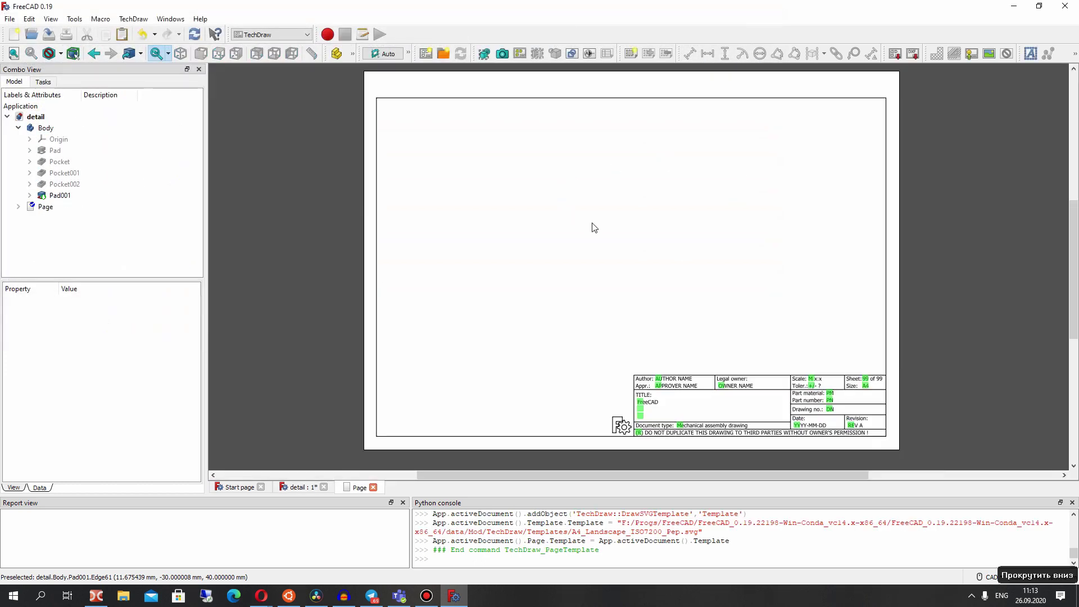
pyautogui.click(18, 206)
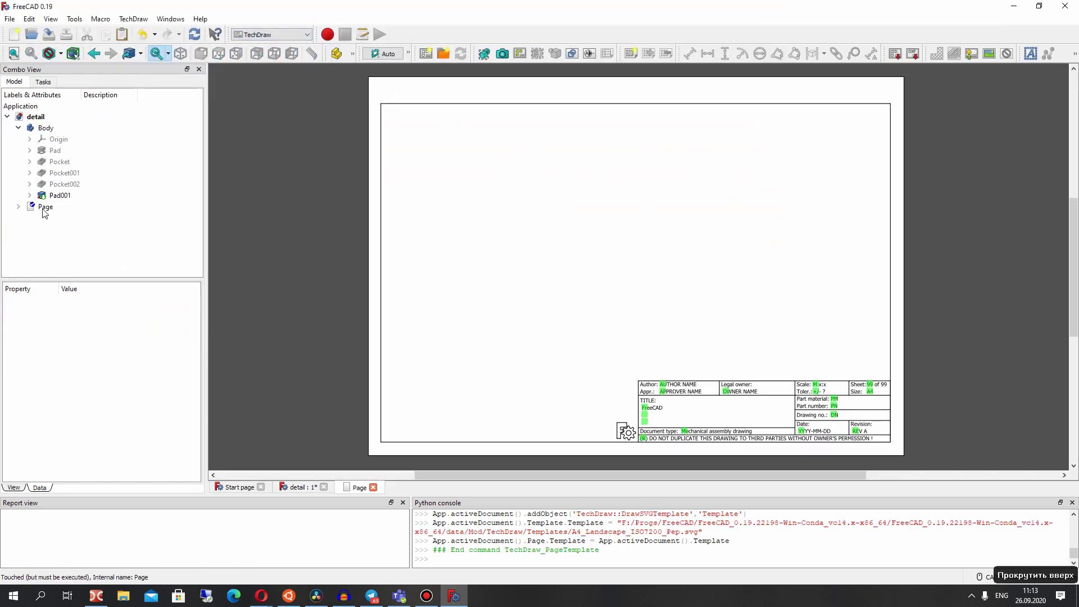
pyautogui.click(45, 207)
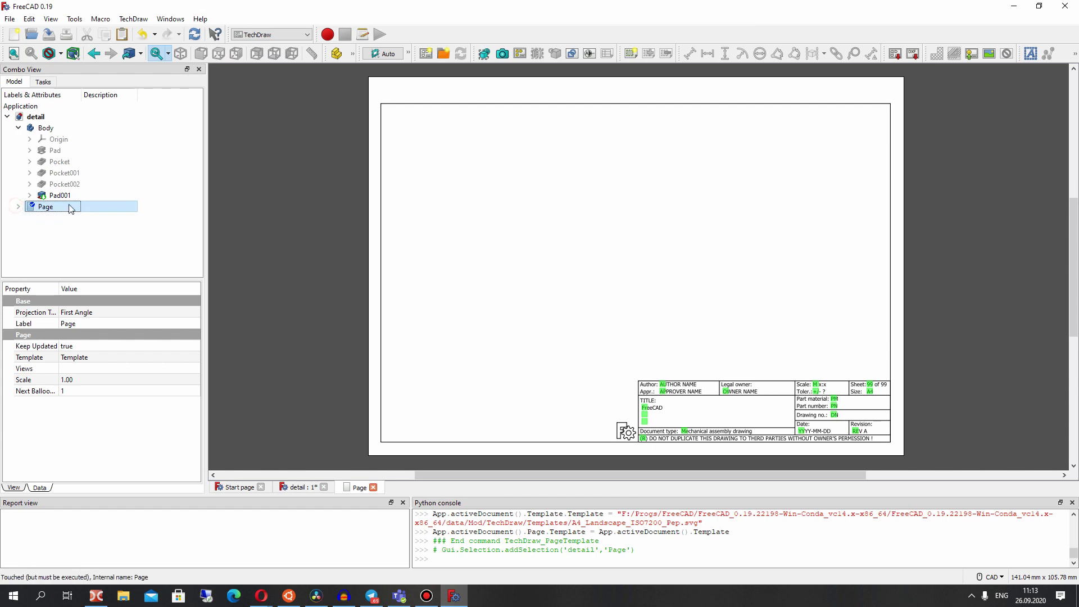
# - Add a trial A3_Landscape_ISO7200_Pep page, then delete that Page001, keeping the A4 Page
pyautogui.click(442, 54)
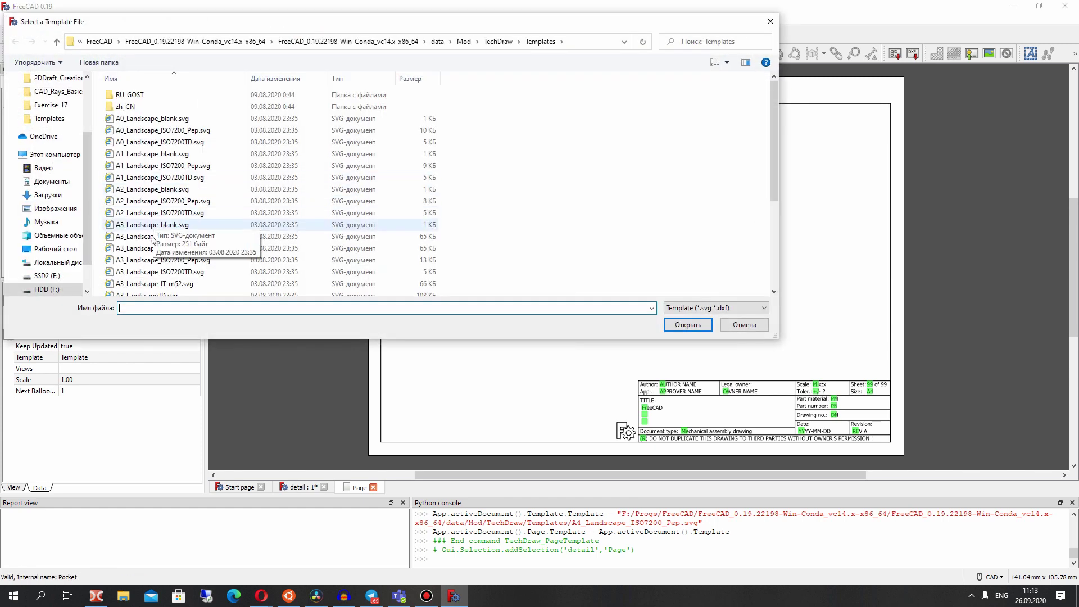
pyautogui.scroll(-3, 186, 247)
pyautogui.scroll(2, 185, 250)
pyautogui.scroll(-2, 185, 250)
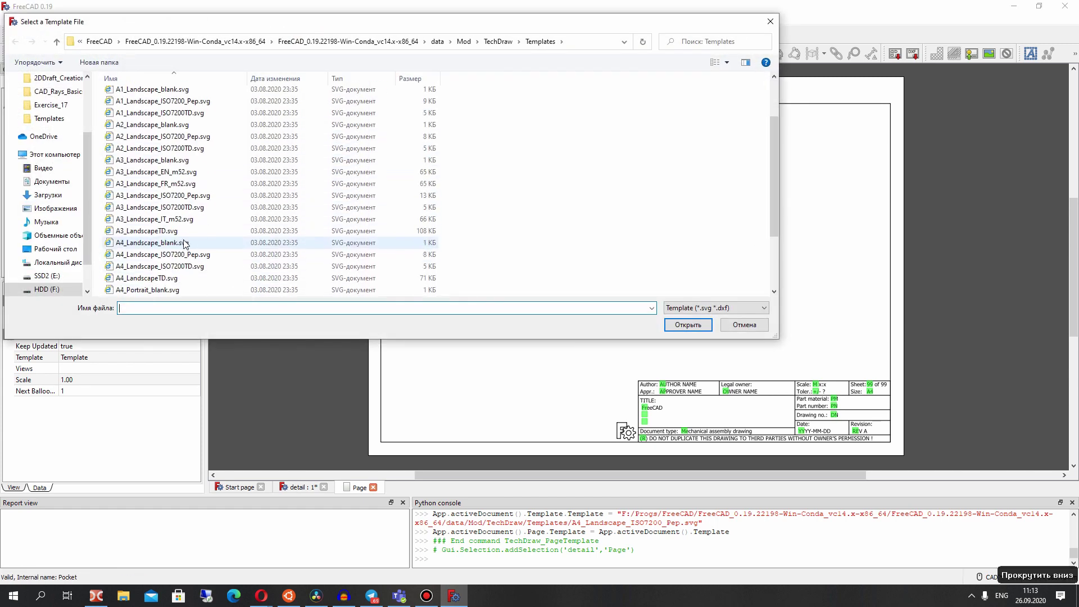
pyautogui.doubleClick(163, 159)
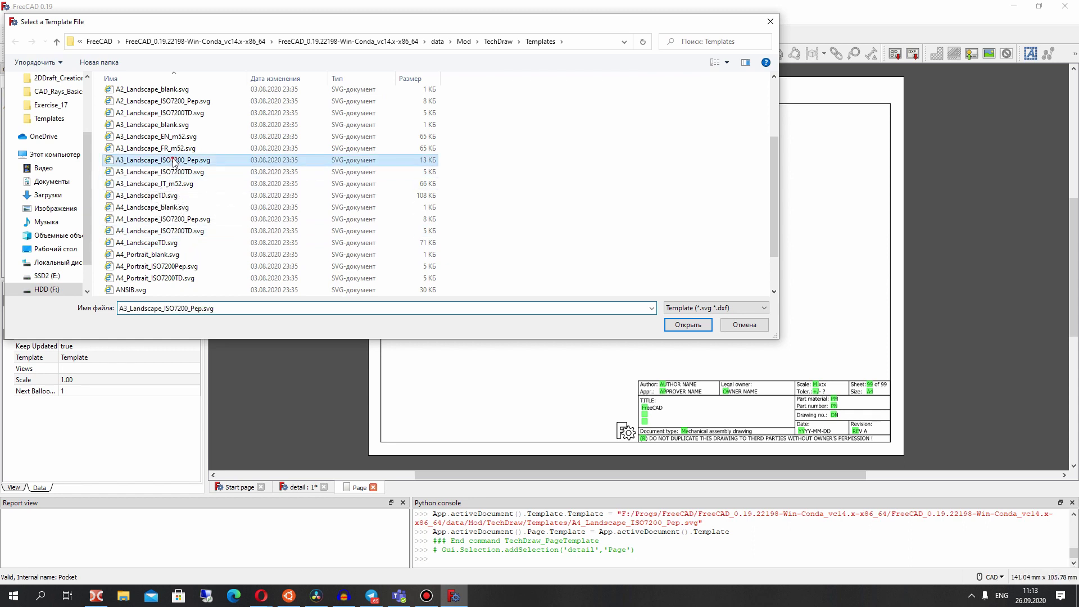
pyautogui.click(50, 218)
pyautogui.doubleClick(45, 207)
pyautogui.doubleClick(51, 218)
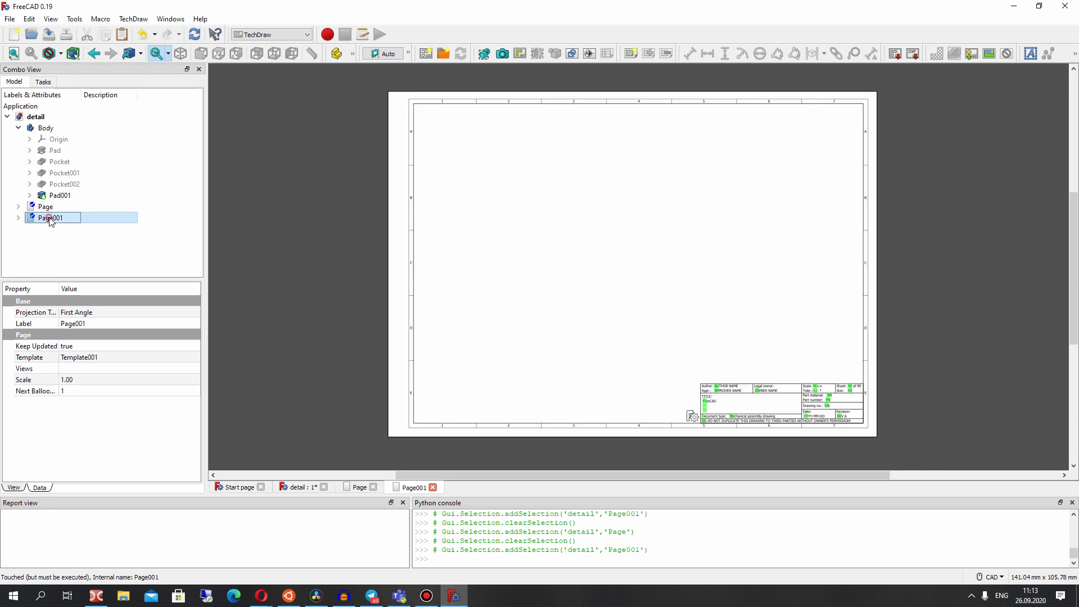
pyautogui.rightClick(51, 219)
pyautogui.click(71, 389)
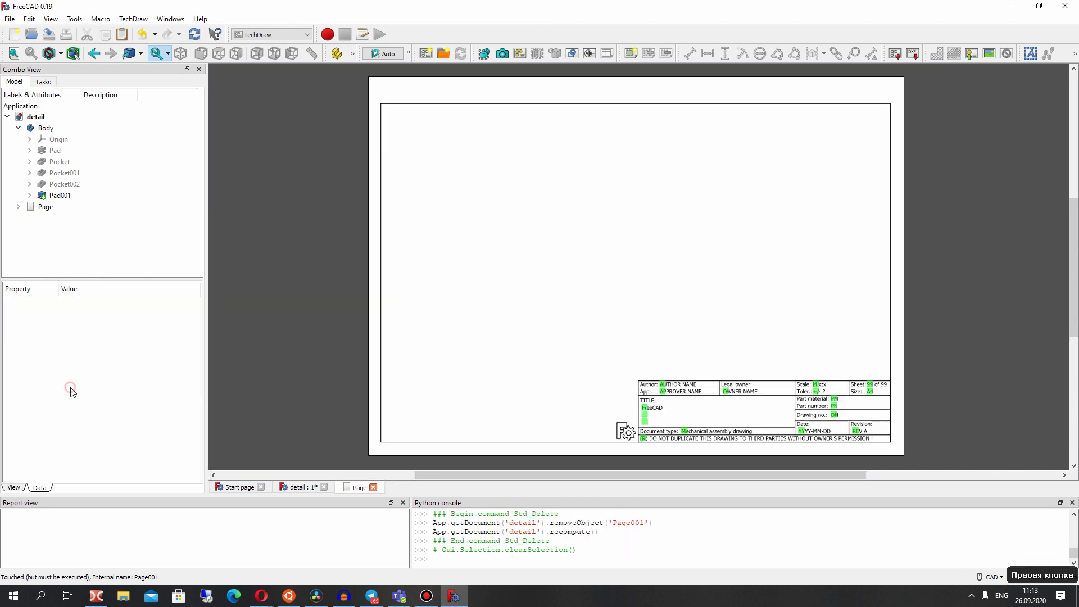
pyautogui.click(45, 208)
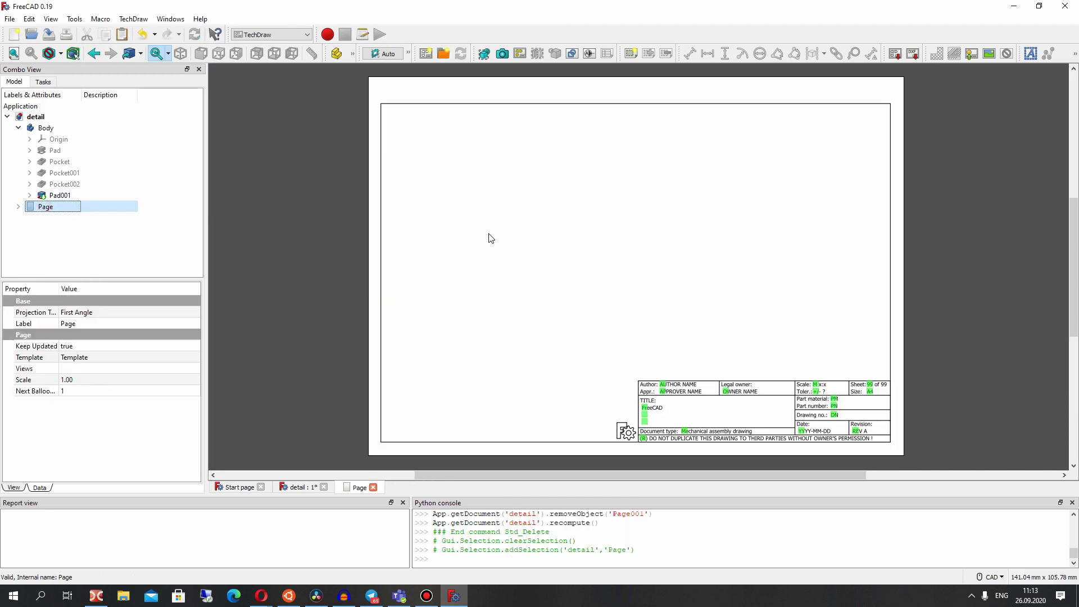
# - Snap the part to a flat REAR view on the navigation cube and run Insert View
pyautogui.click(60, 195)
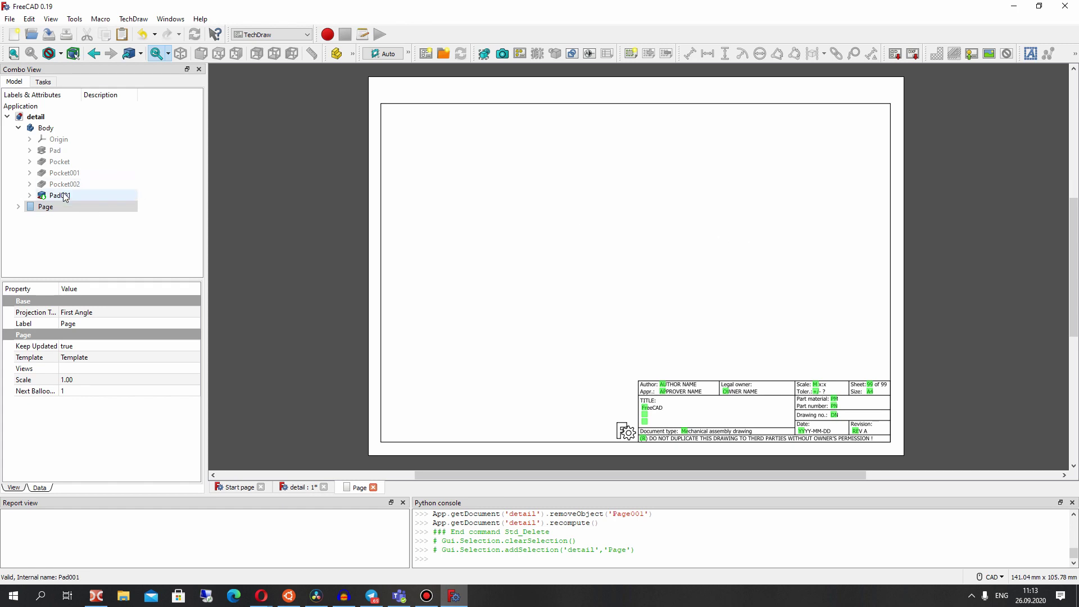
pyautogui.click(368, 199)
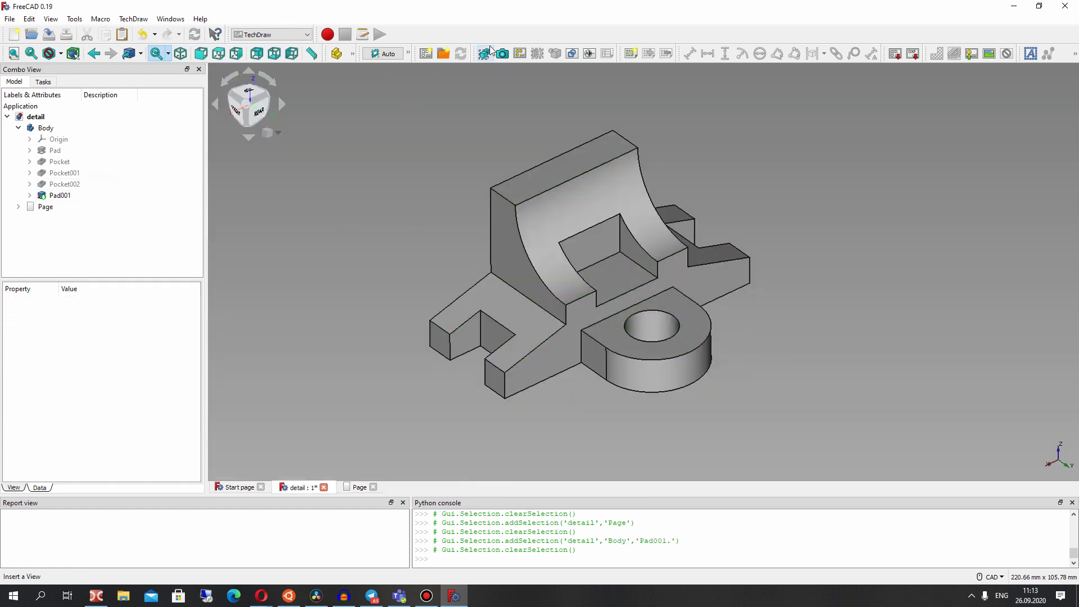
pyautogui.moveTo(493, 161); pyautogui.dragTo(682, 285, button='right')
pyautogui.click(240, 121)
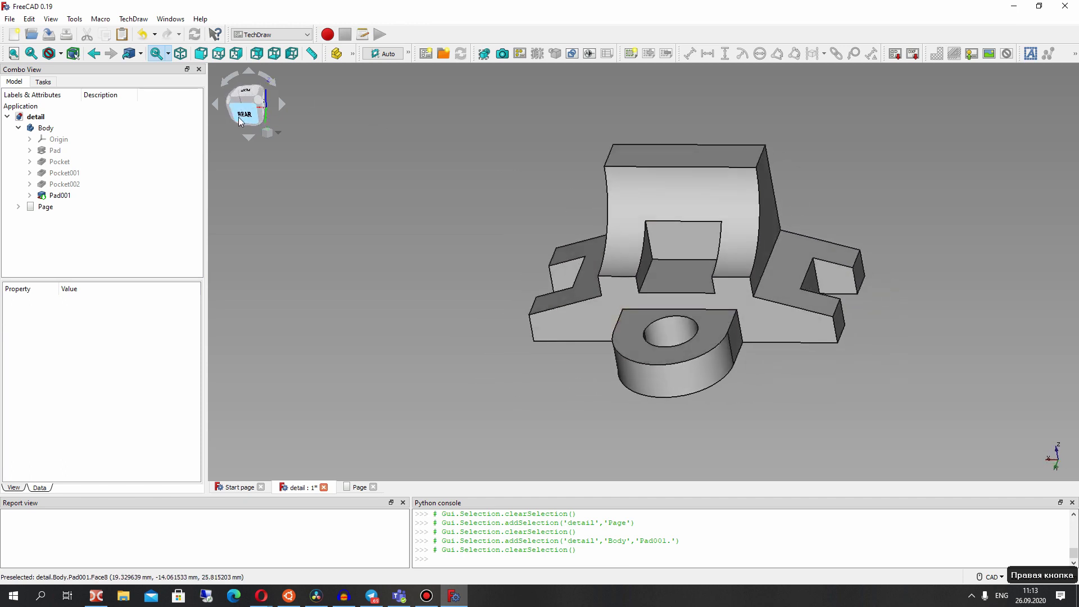
pyautogui.click(241, 121)
pyautogui.scroll(3, 629, 226)
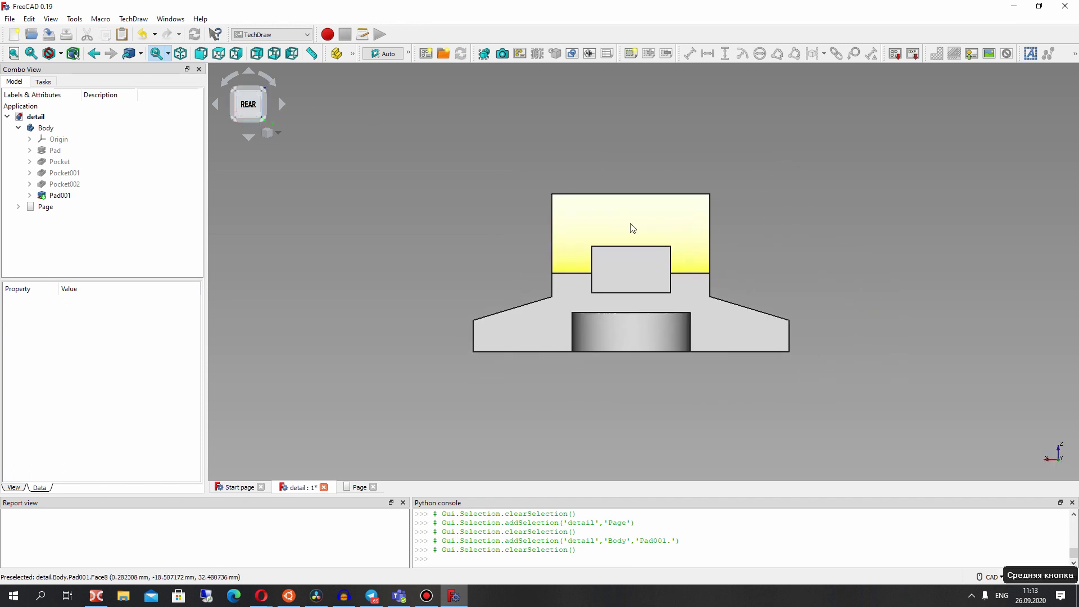
pyautogui.moveTo(610, 210); pyautogui.dragTo(277, 131, button='right')
pyautogui.click(235, 123)
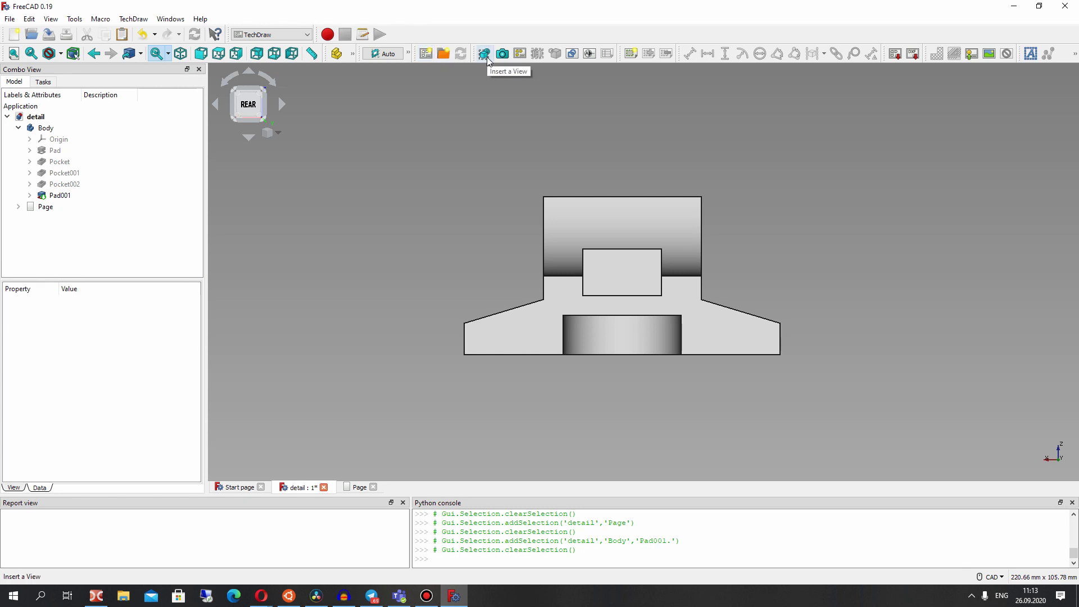
pyautogui.click(487, 60)
# - Insert the rear view of Pad001 and place it at the sheet's upper left
pyautogui.click(597, 314)
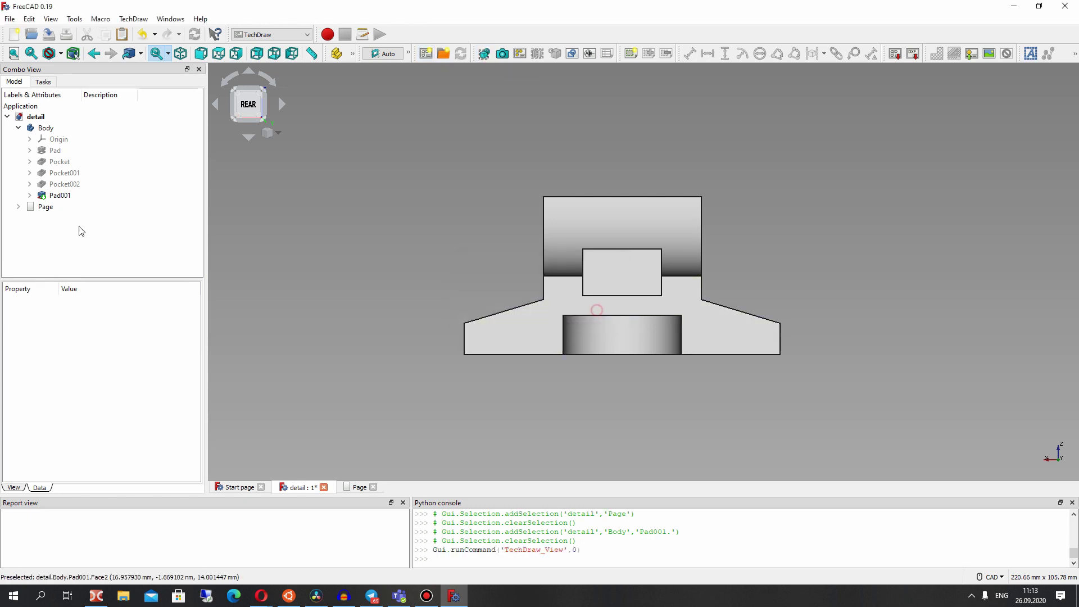
pyautogui.click(44, 207)
pyautogui.click(79, 195)
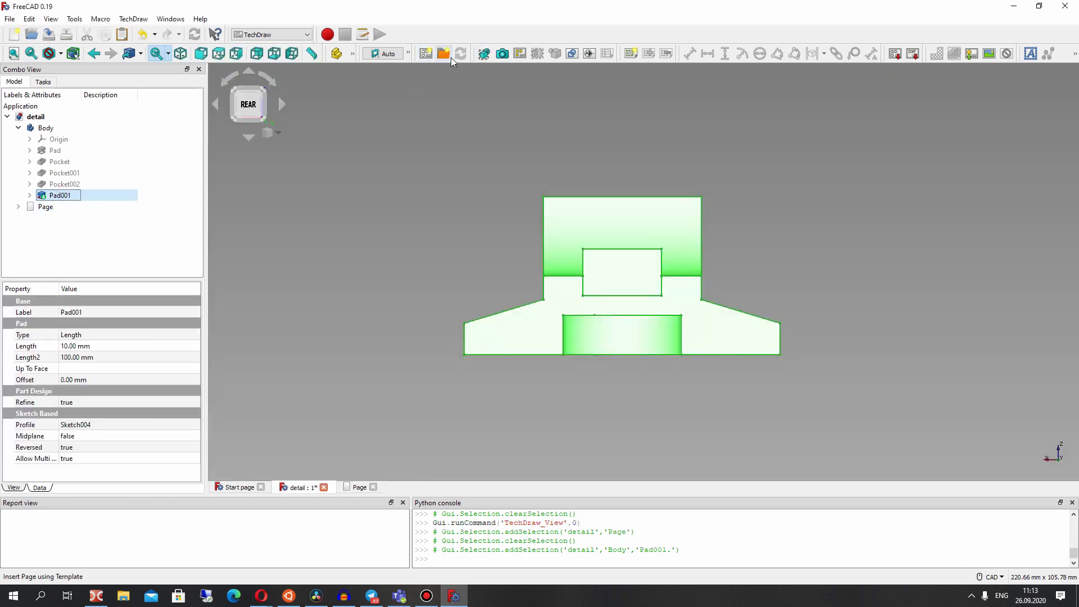
pyautogui.click(484, 54)
pyautogui.click(47, 208)
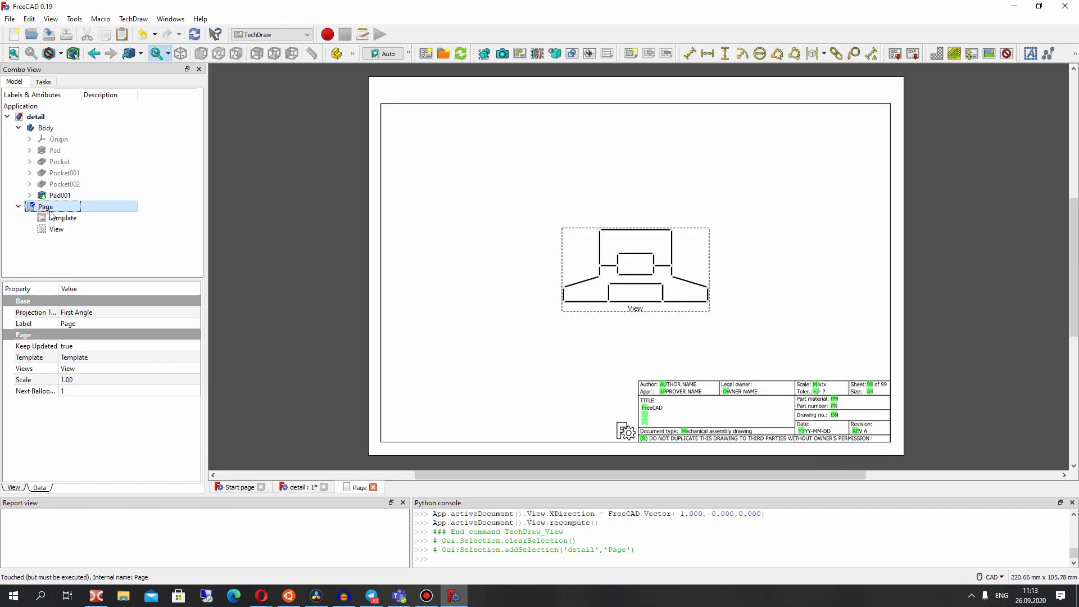
pyautogui.moveTo(569, 234); pyautogui.dragTo(453, 144)
# - Turn the model to the RIGHT view and insert View001 at the sheet's upper right
pyautogui.click(60, 195)
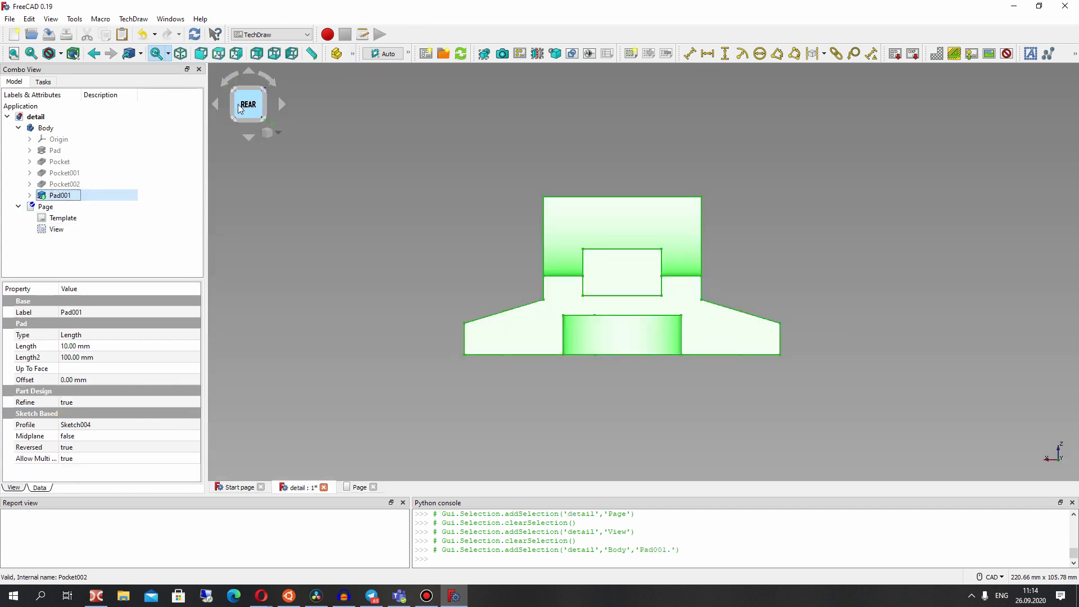
pyautogui.click(214, 105)
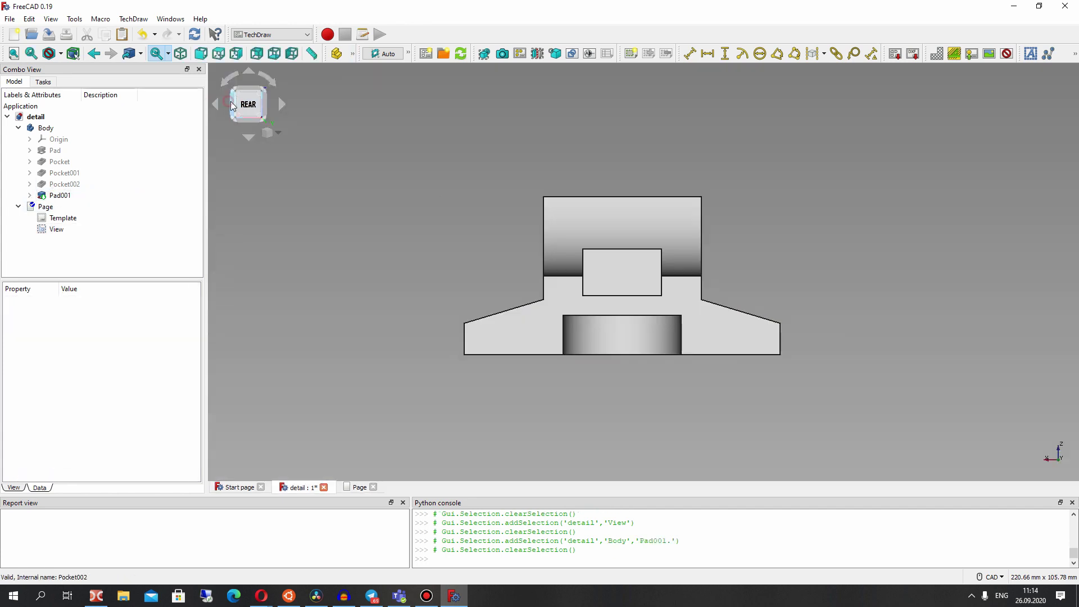
pyautogui.click(214, 105)
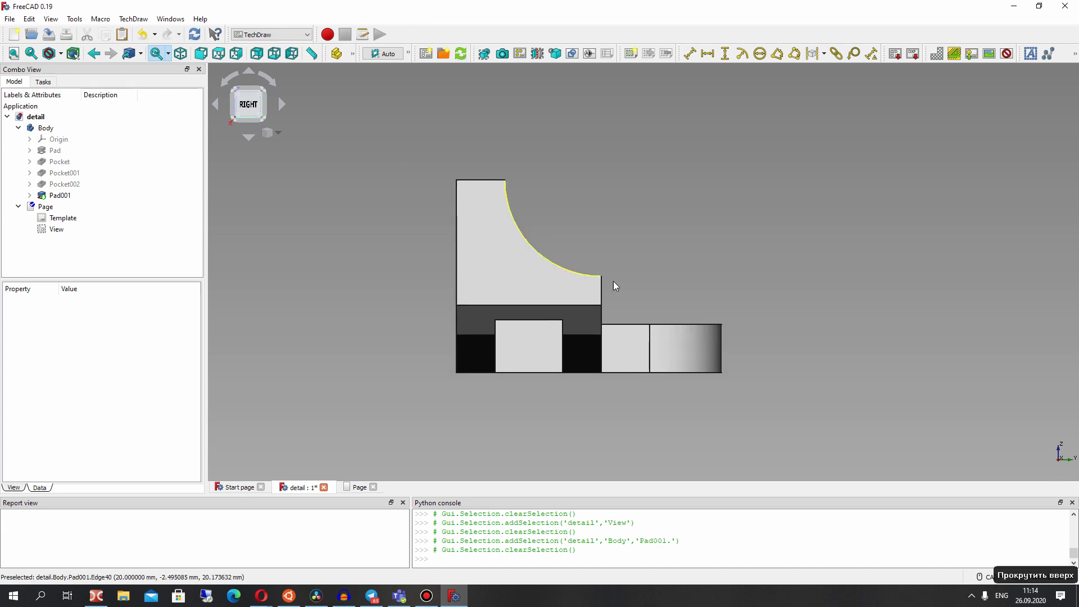
pyautogui.moveTo(614, 287); pyautogui.dragTo(580, 299, button='right')
pyautogui.click(231, 117)
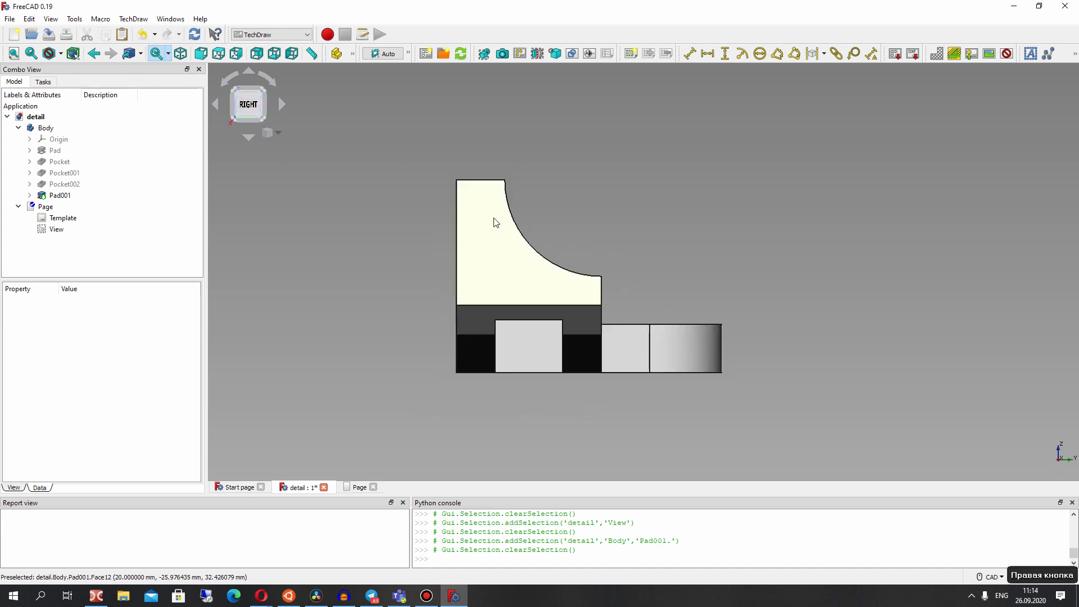
pyautogui.click(518, 278)
pyautogui.click(352, 159)
pyautogui.click(55, 194)
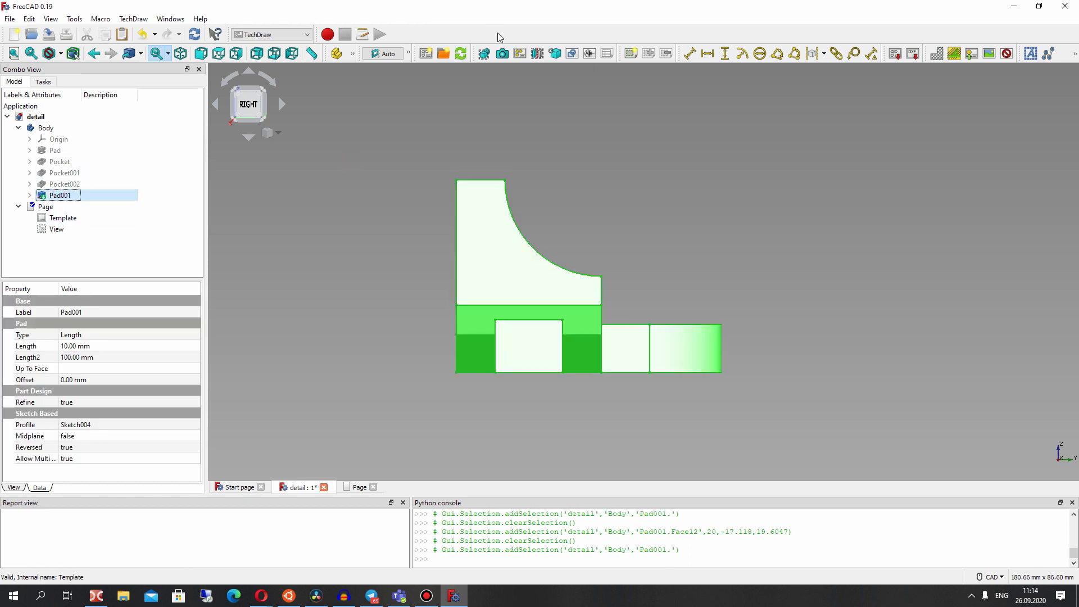
pyautogui.click(486, 55)
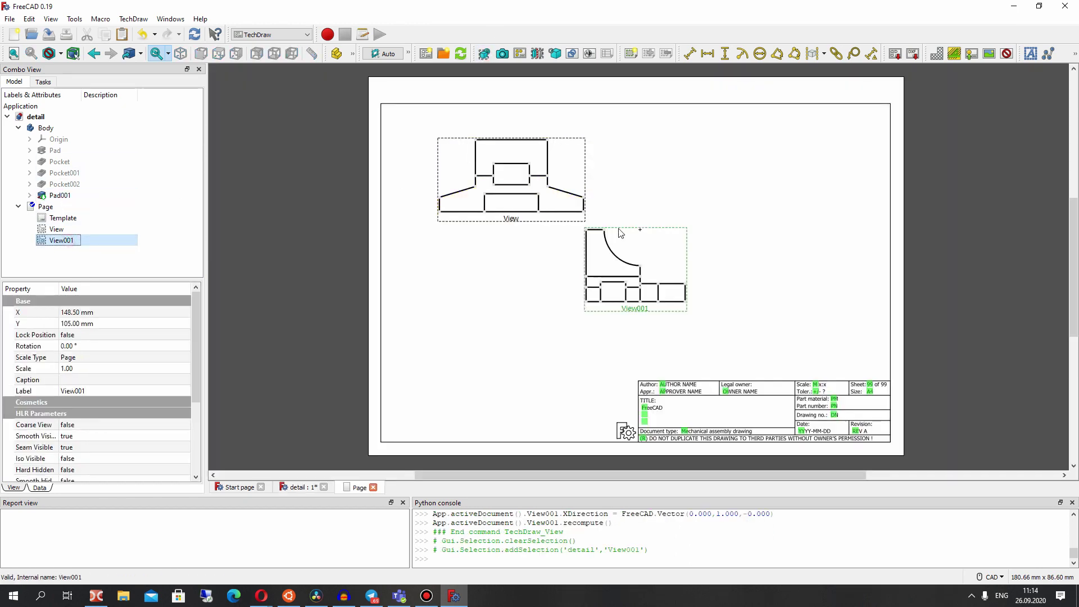
pyautogui.moveTo(620, 233)
pyautogui.mouseDown()
pyautogui.moveTo(710, 154)
pyautogui.moveTo(703, 145)
pyautogui.mouseUp()
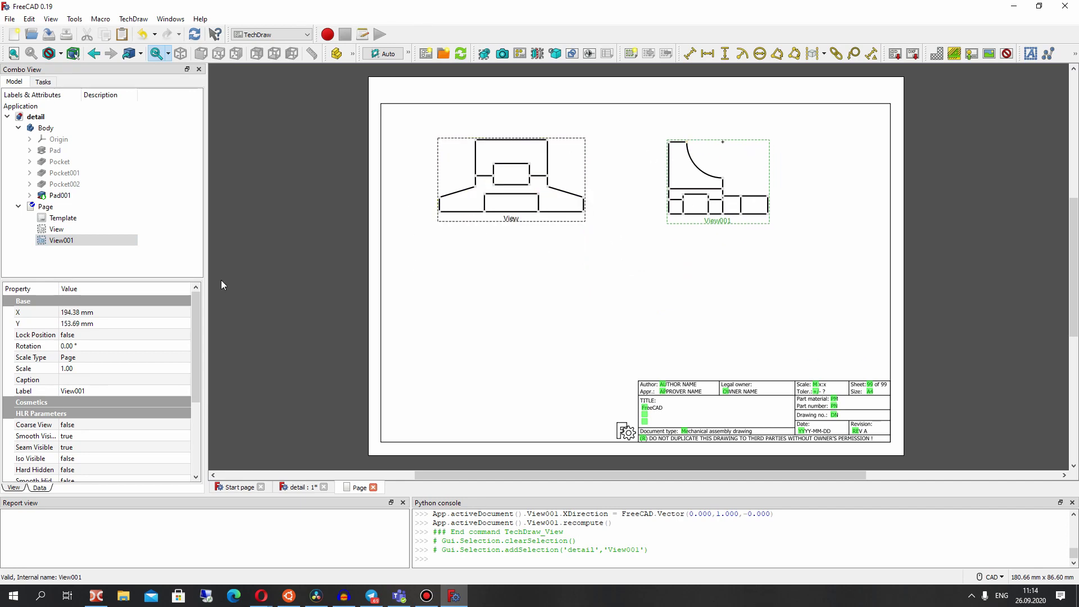
# - Turn Pad001 to a flat TOP view and insert it as a third drawing view
pyautogui.click(60, 195)
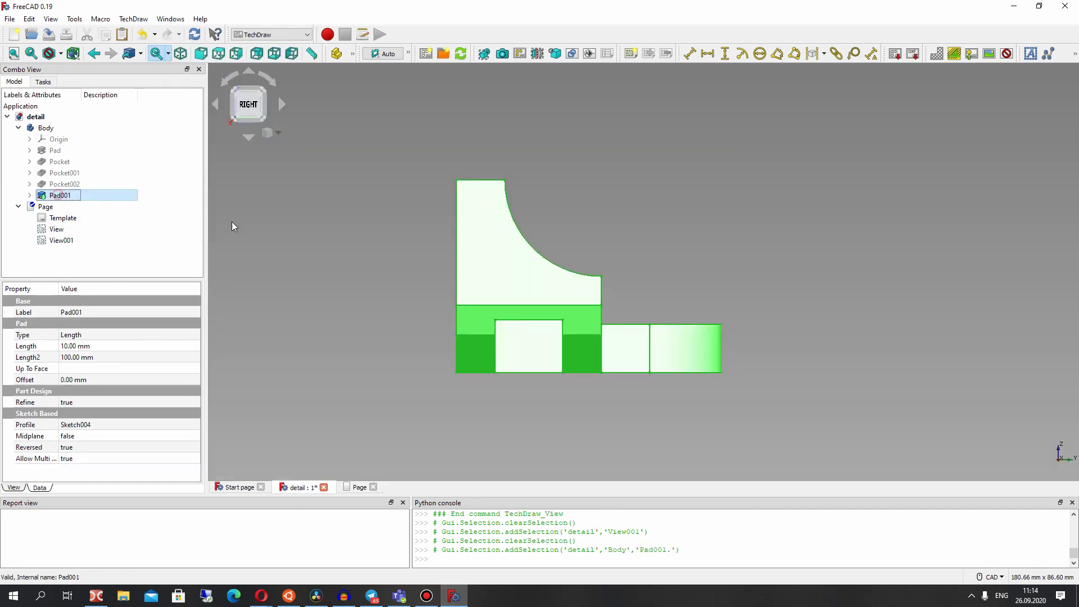
pyautogui.moveTo(545, 261); pyautogui.dragTo(342, 270, button='right')
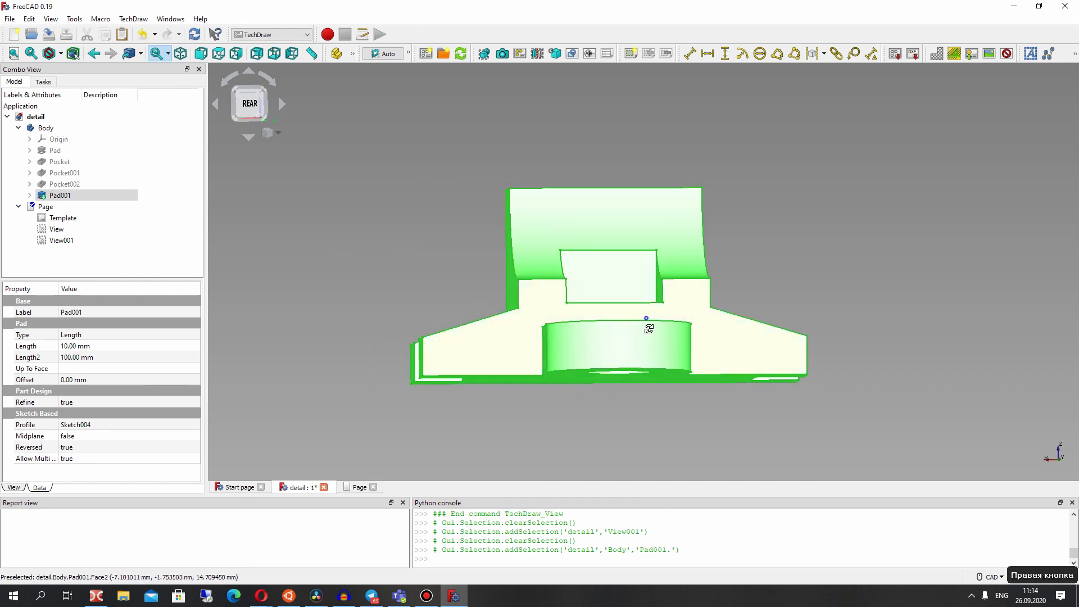
pyautogui.moveTo(645, 323); pyautogui.dragTo(619, 304, button='right')
pyautogui.click(56, 229)
pyautogui.click(60, 240)
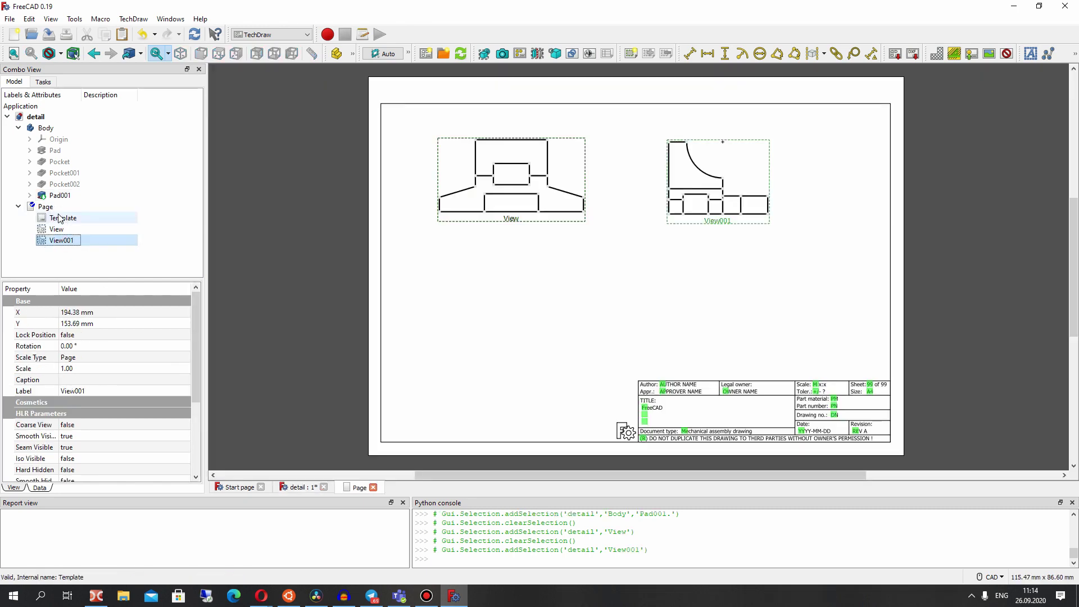
pyautogui.click(60, 195)
pyautogui.click(249, 93)
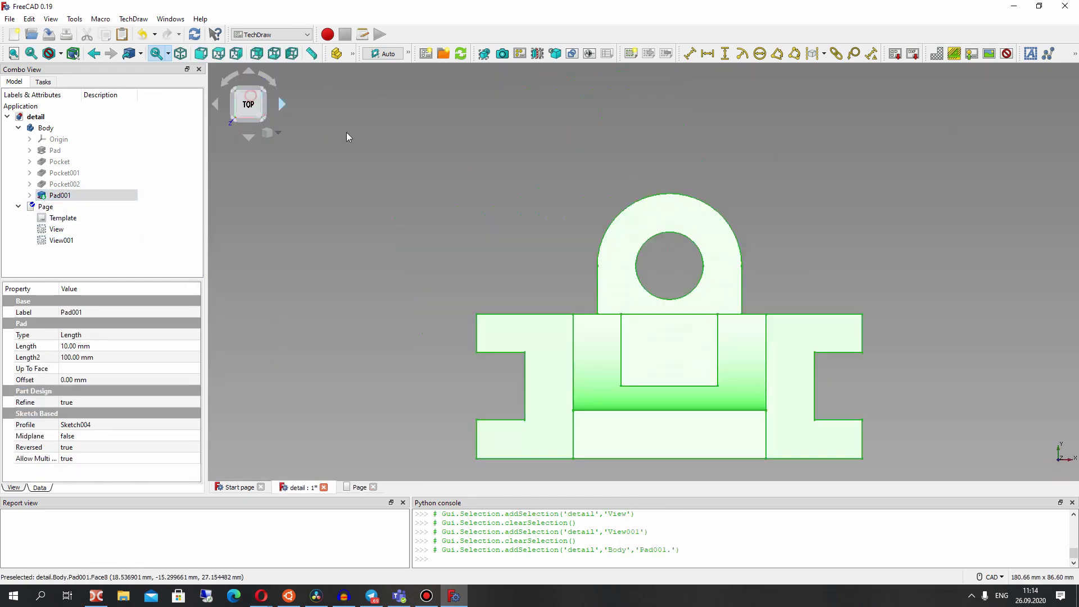
pyautogui.scroll(1, 662, 225)
pyautogui.scroll(-1, 669, 203)
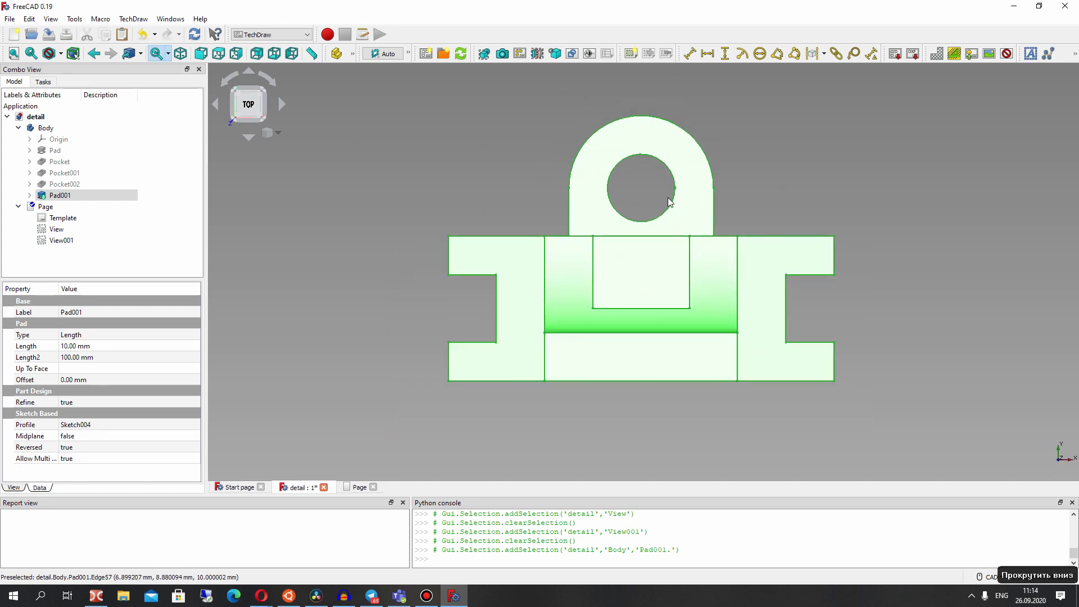
pyautogui.click(484, 53)
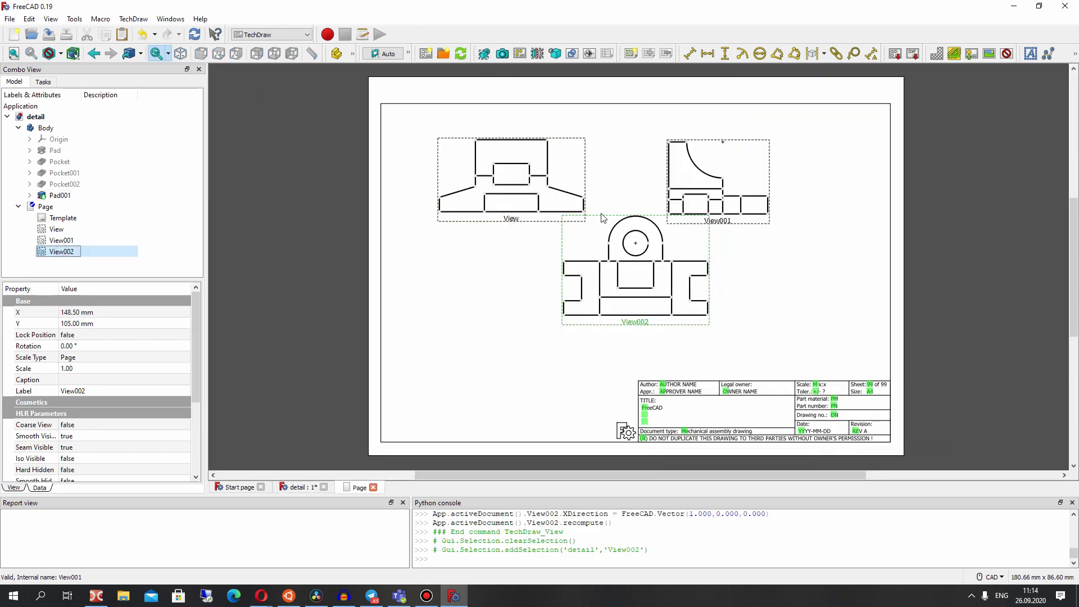
# - Move top view View002 to the lower left and insert an isometric View003 of Pad001
pyautogui.moveTo(601, 219); pyautogui.dragTo(479, 256)
pyautogui.click(59, 195)
pyautogui.moveTo(646, 264); pyautogui.dragTo(703, 215, button='right')
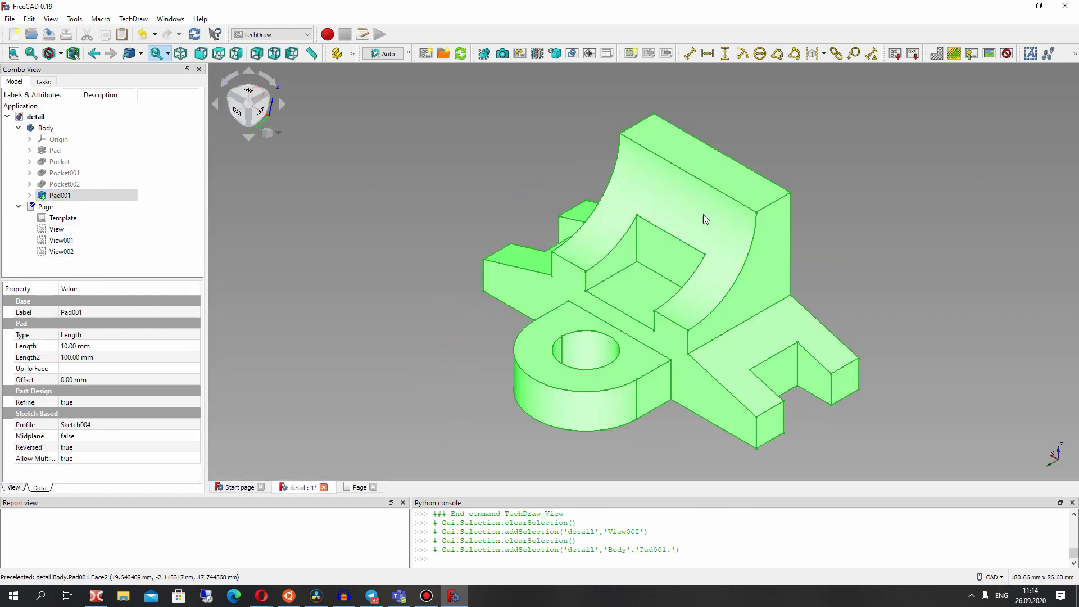
pyautogui.scroll(-2, 710, 278)
pyautogui.middleClick(710, 277)
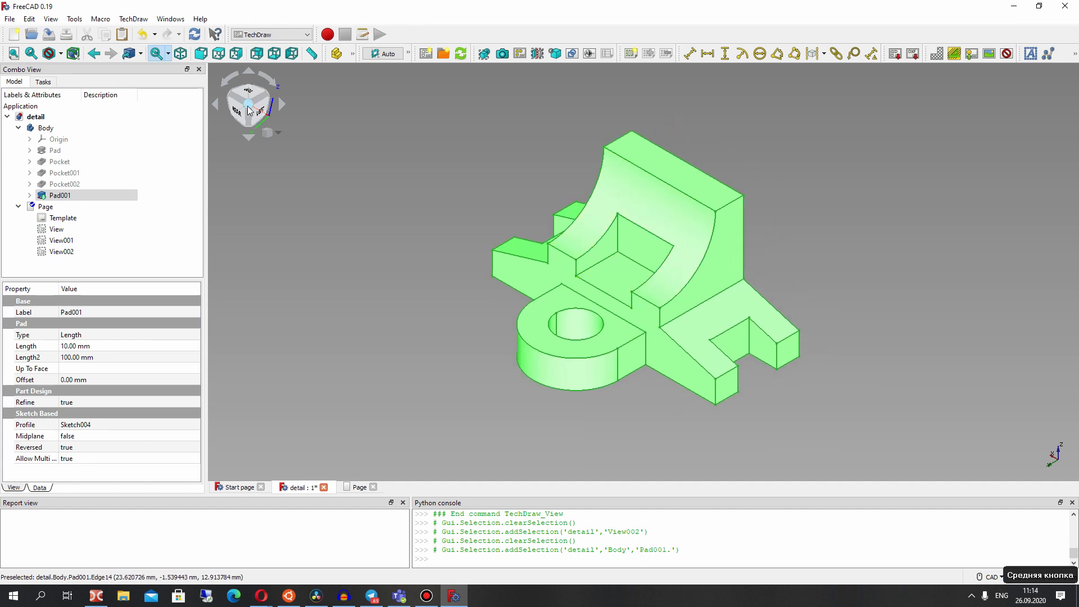
pyautogui.scroll(2, 607, 256)
pyautogui.scroll(-2, 608, 256)
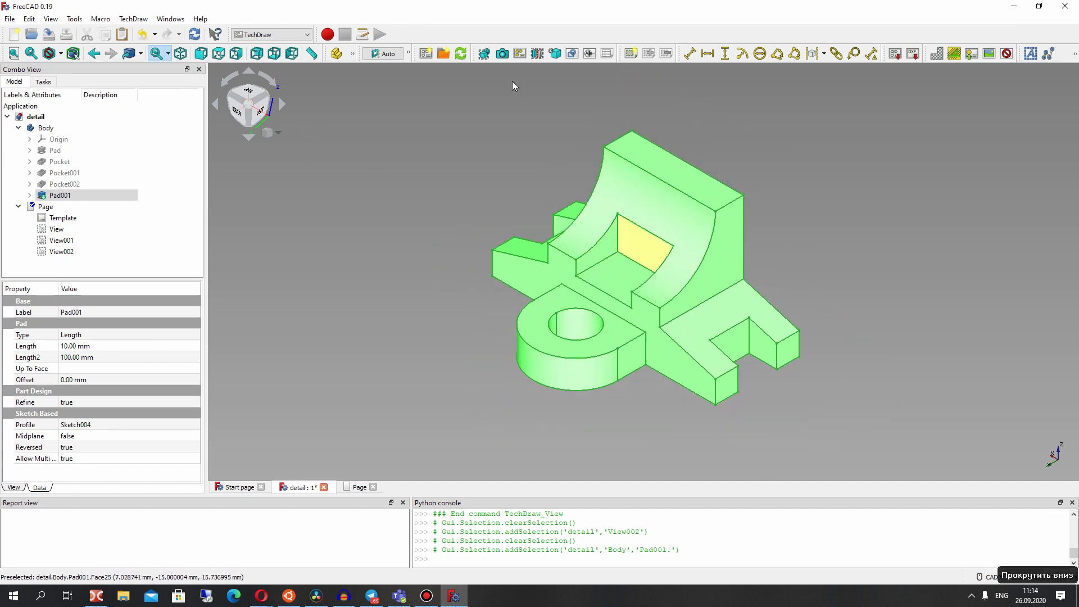
pyautogui.click(486, 54)
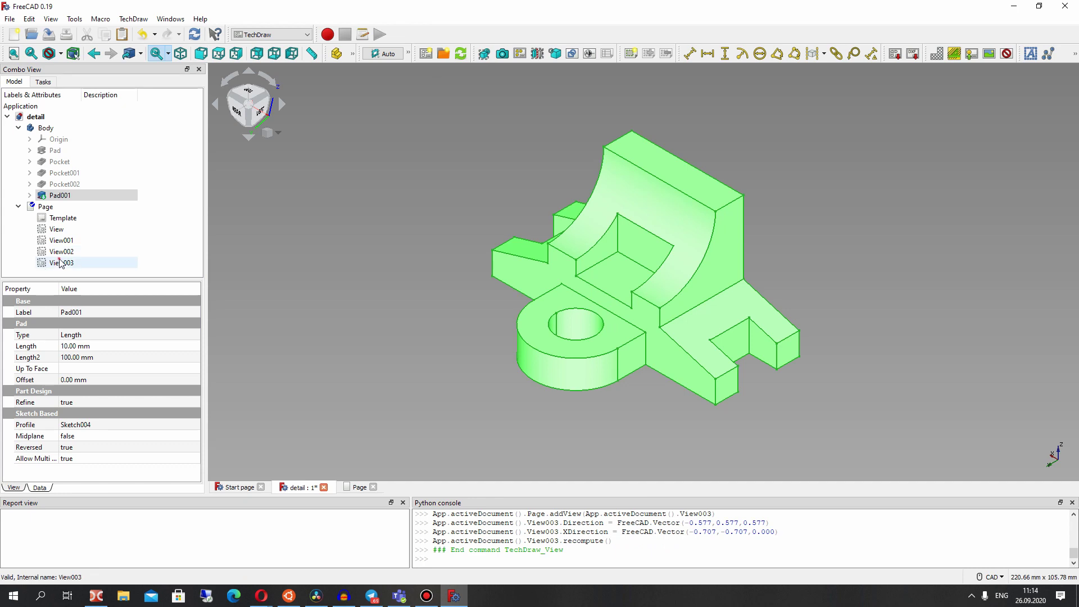
pyautogui.scroll(1, 623, 204)
pyautogui.scroll(-1, 618, 199)
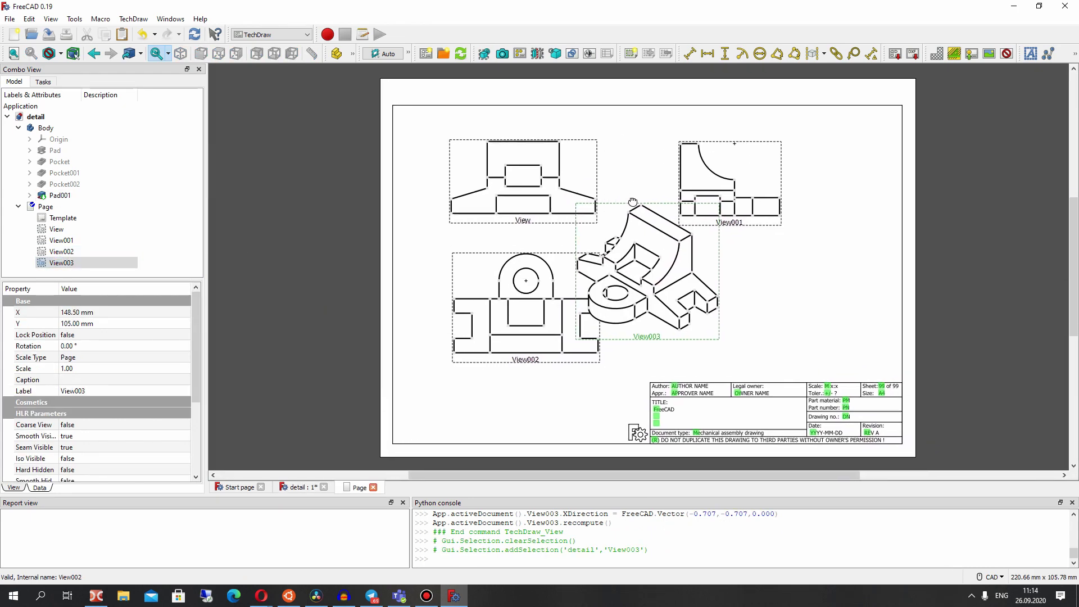
# - Move isometric View003 right below View001 and set its scale to 0.75
pyautogui.moveTo(616, 202); pyautogui.dragTo(753, 238)
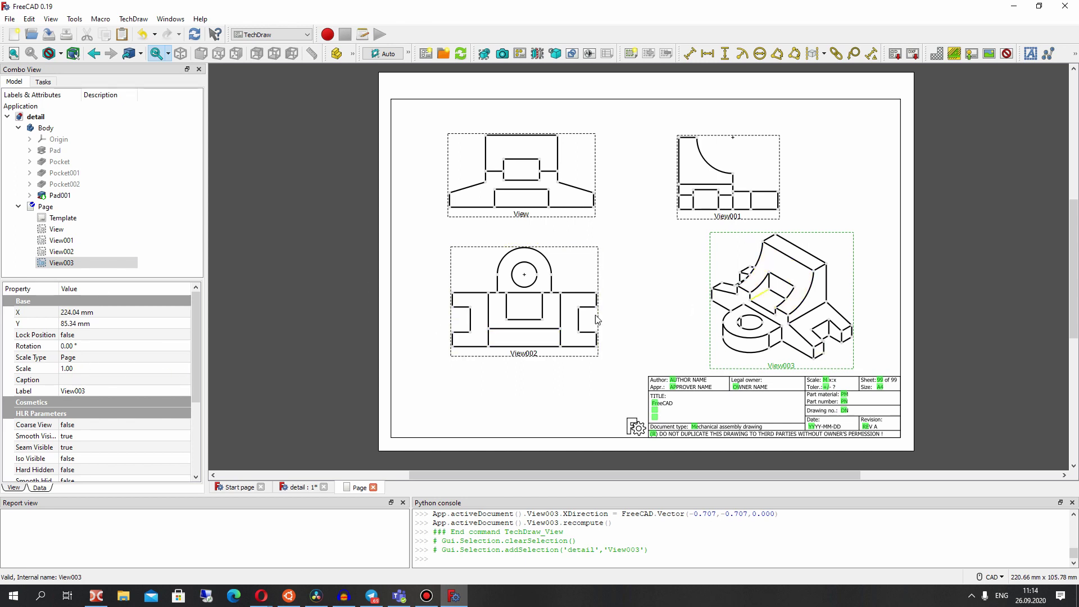
pyautogui.write('075')
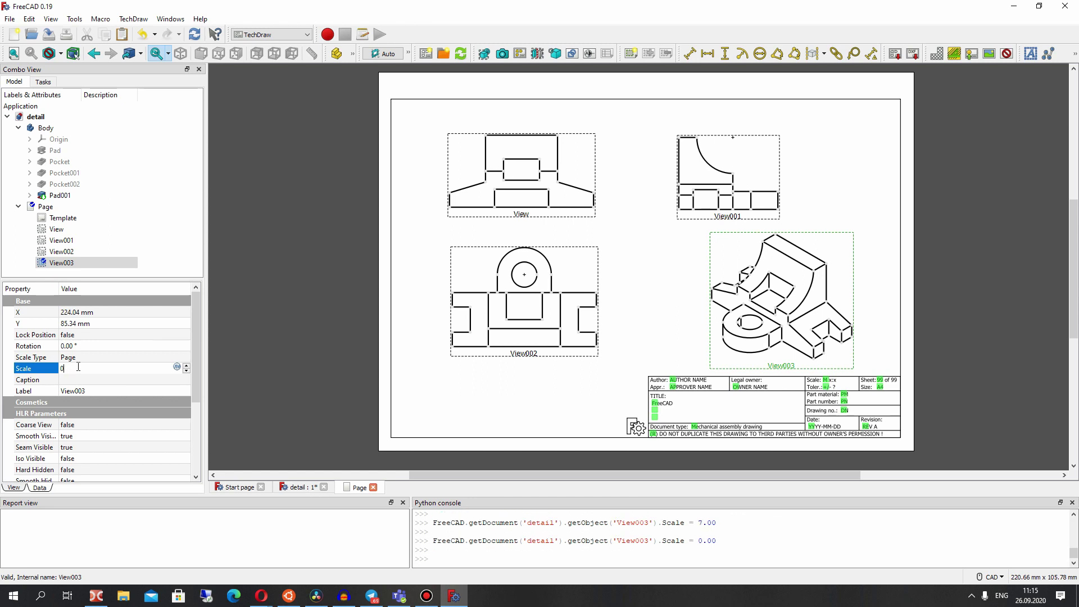
pyautogui.press('Return')
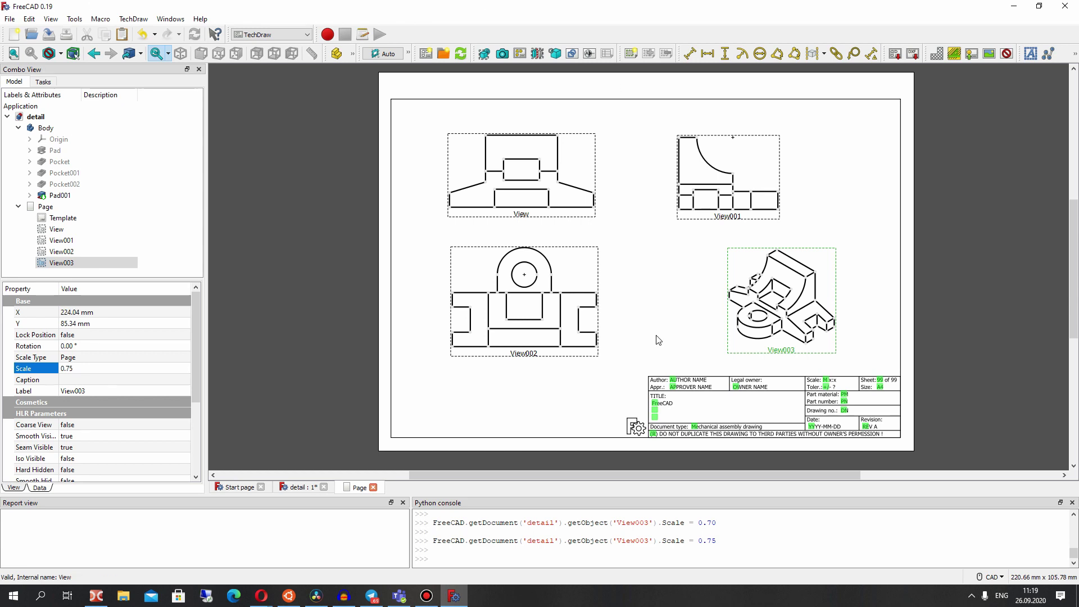
# - Nudge View001, View003, View002 and View into more evenly spaced positions
pyautogui.scroll(2, 658, 340)
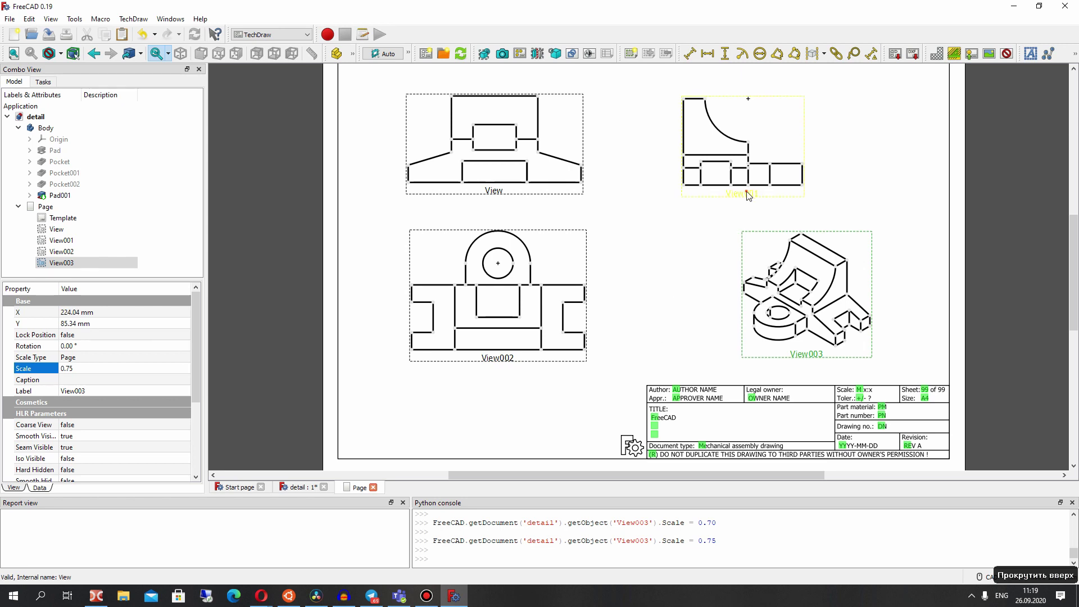
pyautogui.moveTo(749, 197); pyautogui.dragTo(755, 194)
pyautogui.moveTo(806, 358)
pyautogui.mouseDown()
pyautogui.moveTo(780, 365)
pyautogui.moveTo(804, 361)
pyautogui.mouseUp()
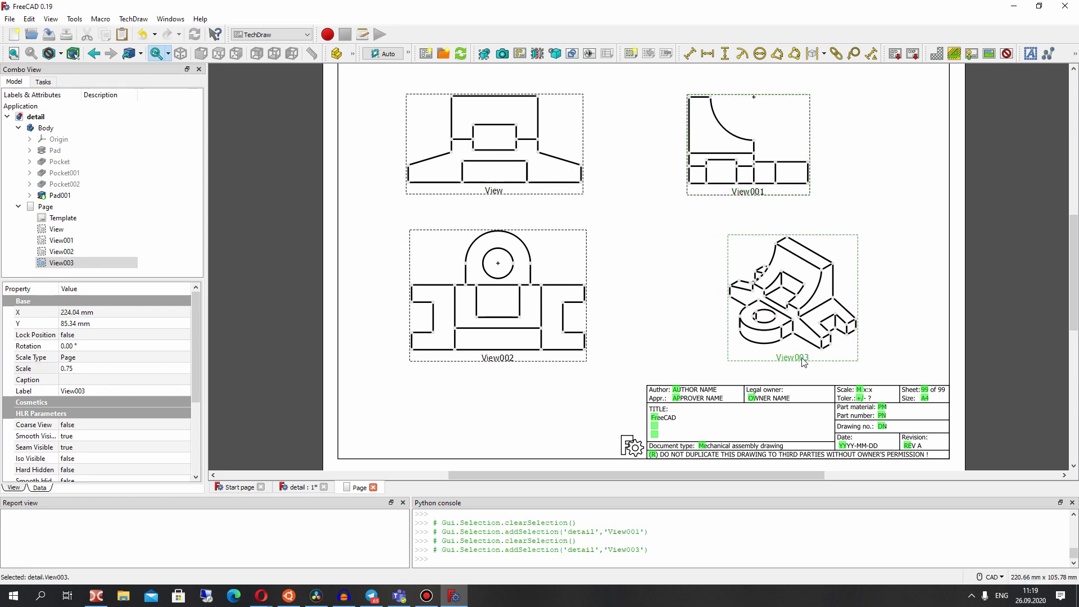
pyautogui.moveTo(495, 368); pyautogui.dragTo(466, 375)
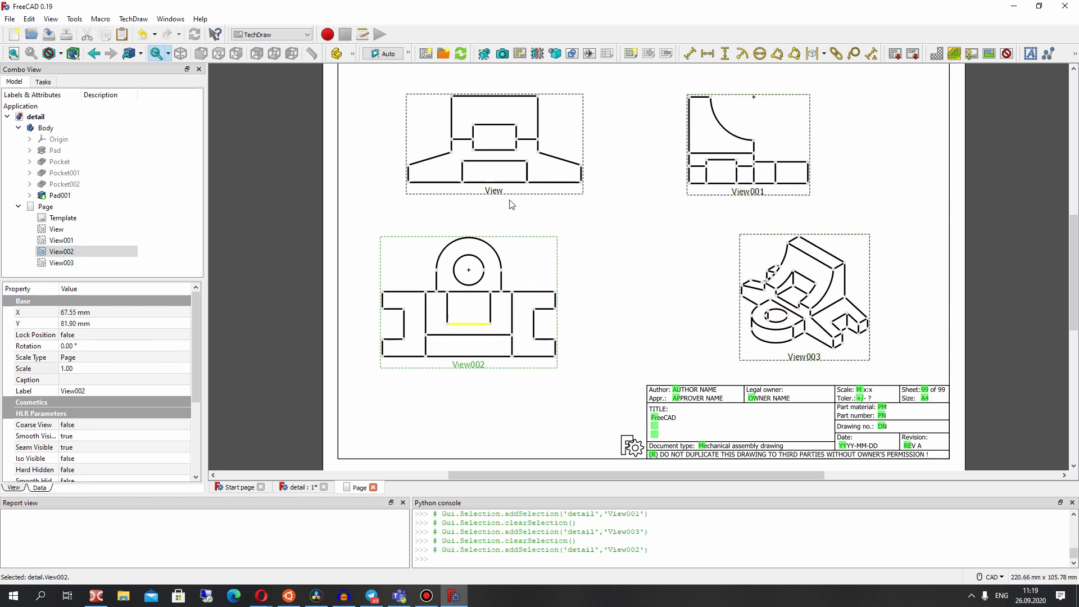
pyautogui.moveTo(498, 191); pyautogui.dragTo(476, 167)
pyautogui.moveTo(733, 203); pyautogui.dragTo(733, 187)
pyautogui.scroll(-3, 631, 208)
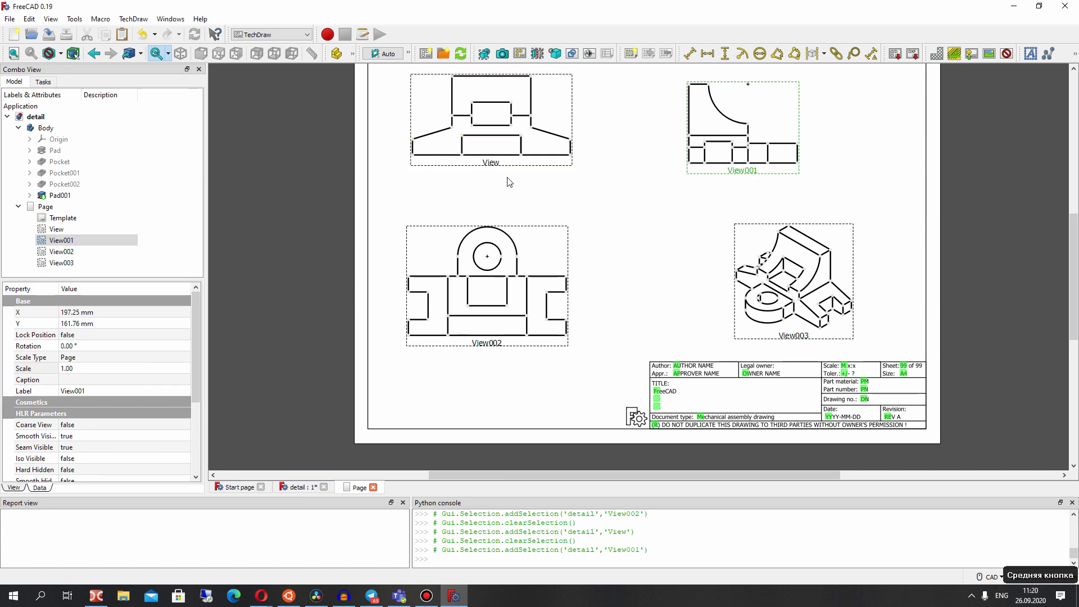
pyautogui.scroll(3, 507, 182)
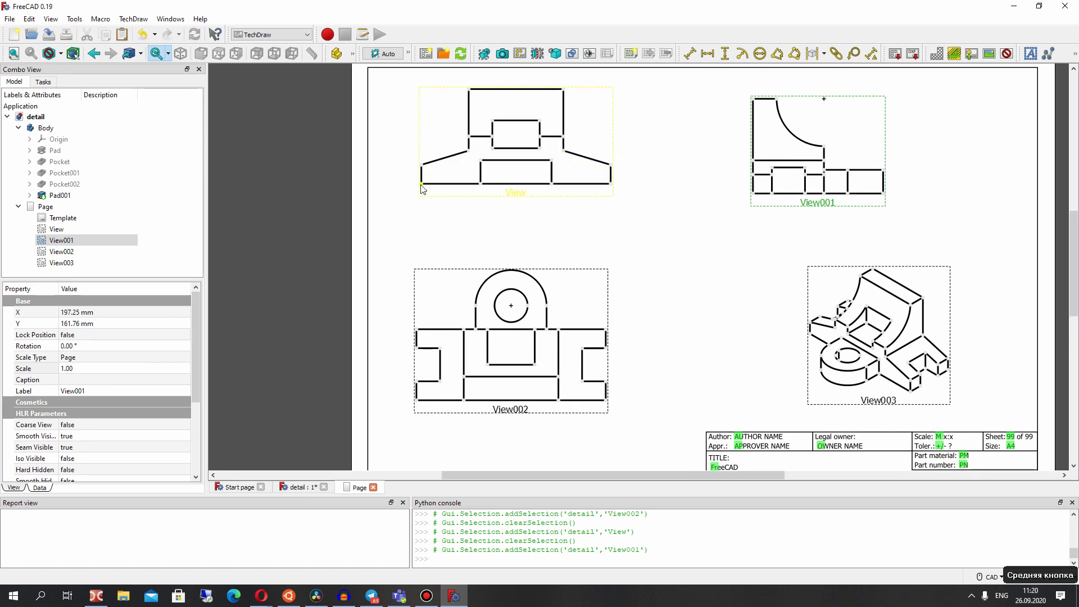
# - Add an 80.00 horizontal dimension across View's lower corners, placed beneath the view
pyautogui.click(422, 185)
pyautogui.keyDown('ctrl'); pyautogui.click(612, 184); pyautogui.keyUp('ctrl')
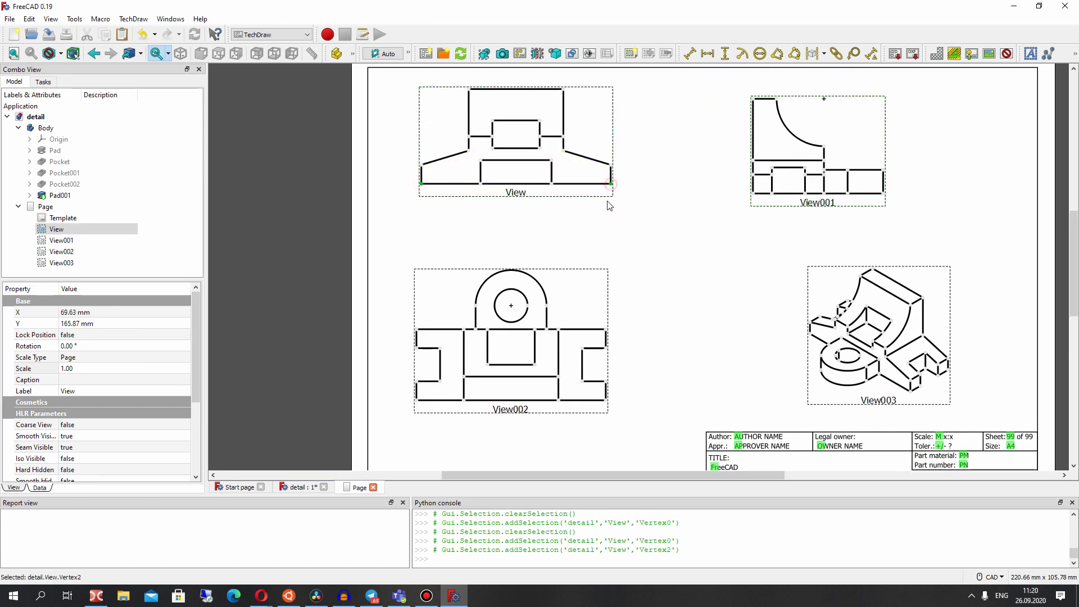
pyautogui.click(708, 54)
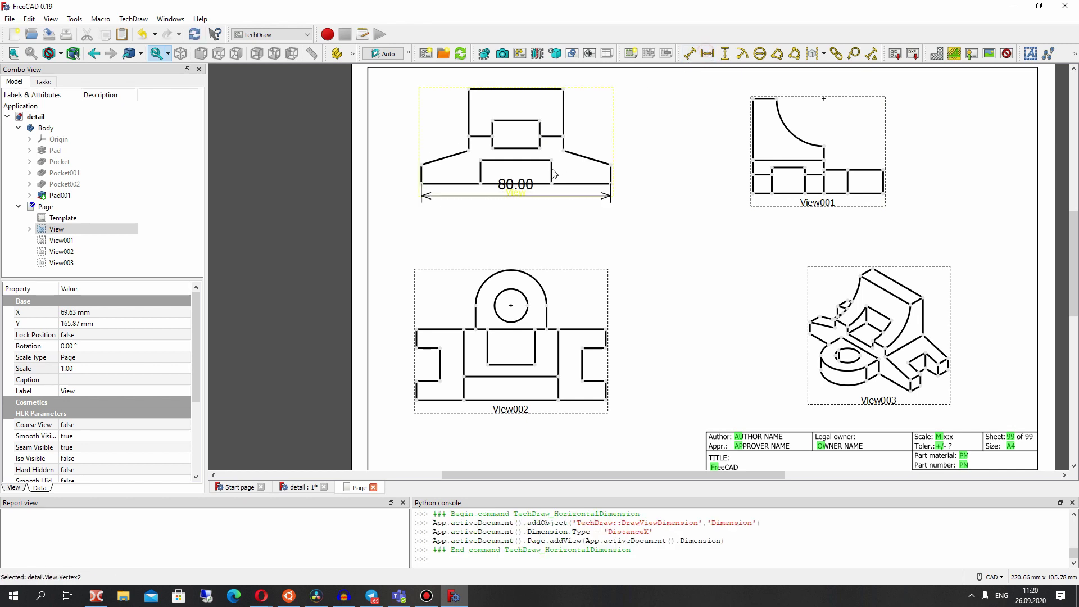
pyautogui.moveTo(514, 181); pyautogui.dragTo(516, 201)
pyautogui.moveTo(650, 176); pyautogui.dragTo(652, 189, button='middle')
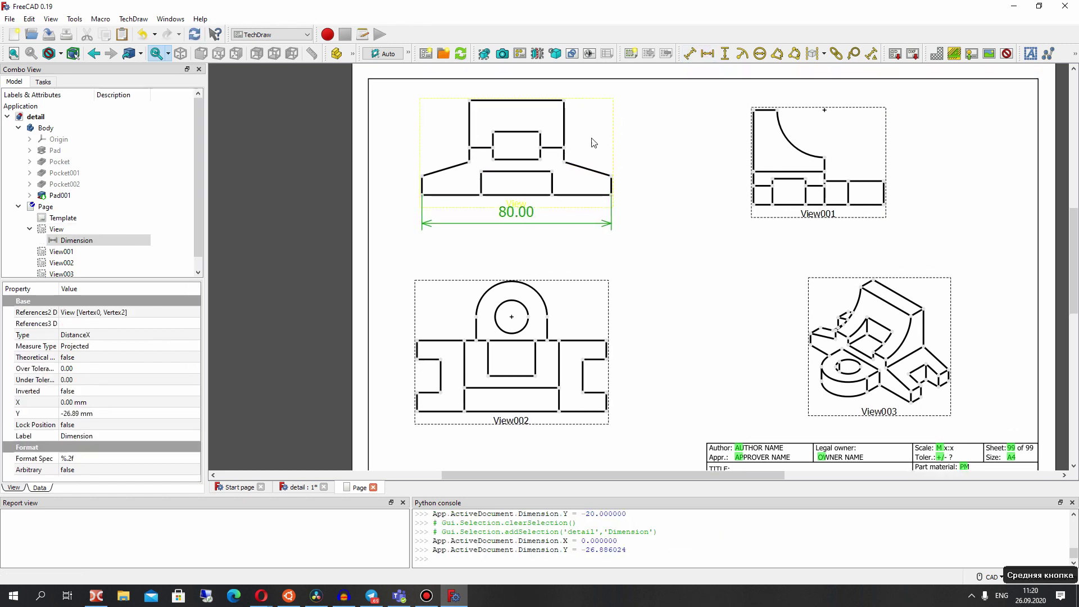
# - Add a 40.00 vertical dimension between two corner points of View001
pyautogui.click(751, 131)
pyautogui.click(754, 205)
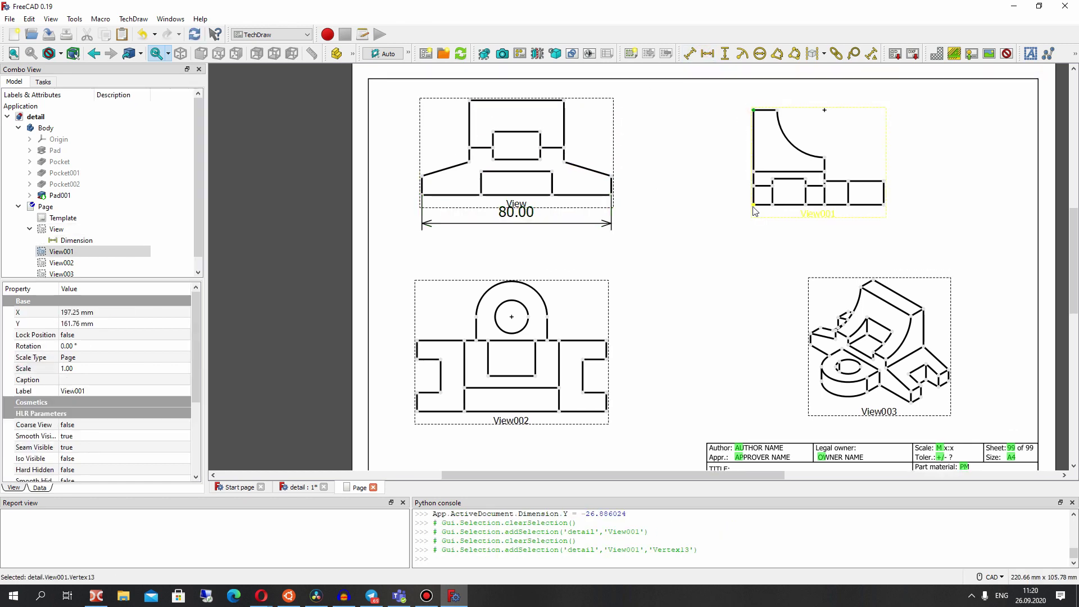
pyautogui.click(754, 206)
pyautogui.keyDown('ctrl'); pyautogui.click(753, 204); pyautogui.keyUp('ctrl')
pyautogui.click(725, 53)
pyautogui.moveTo(726, 152); pyautogui.dragTo(727, 151)
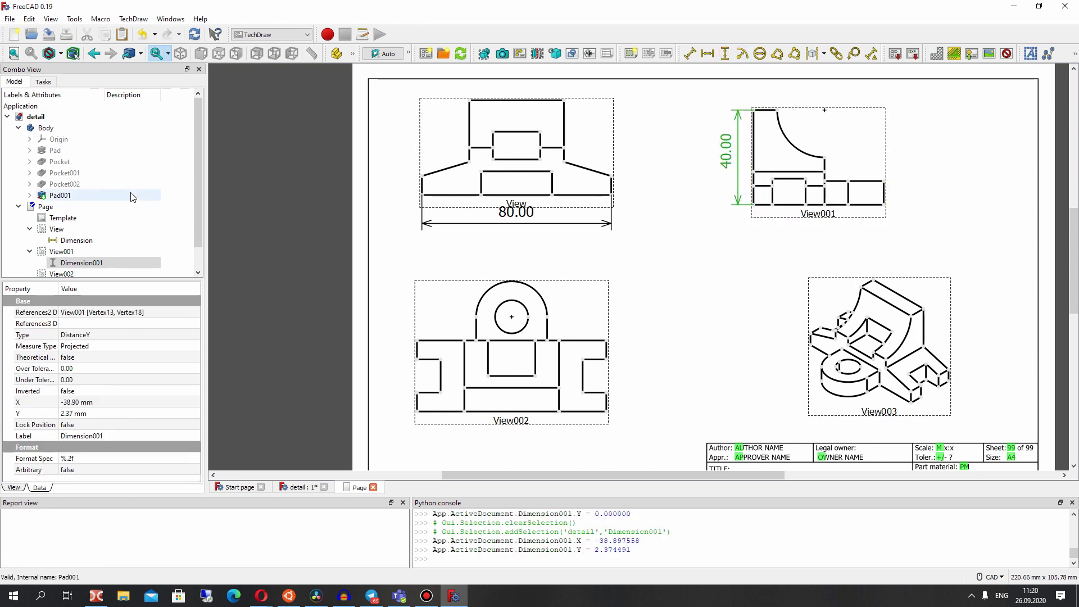
pyautogui.scroll(-1, 79, 225)
# - Check the 80.00 Dimension and 40.00 Dimension001 entries in the model tree
pyautogui.click(74, 220)
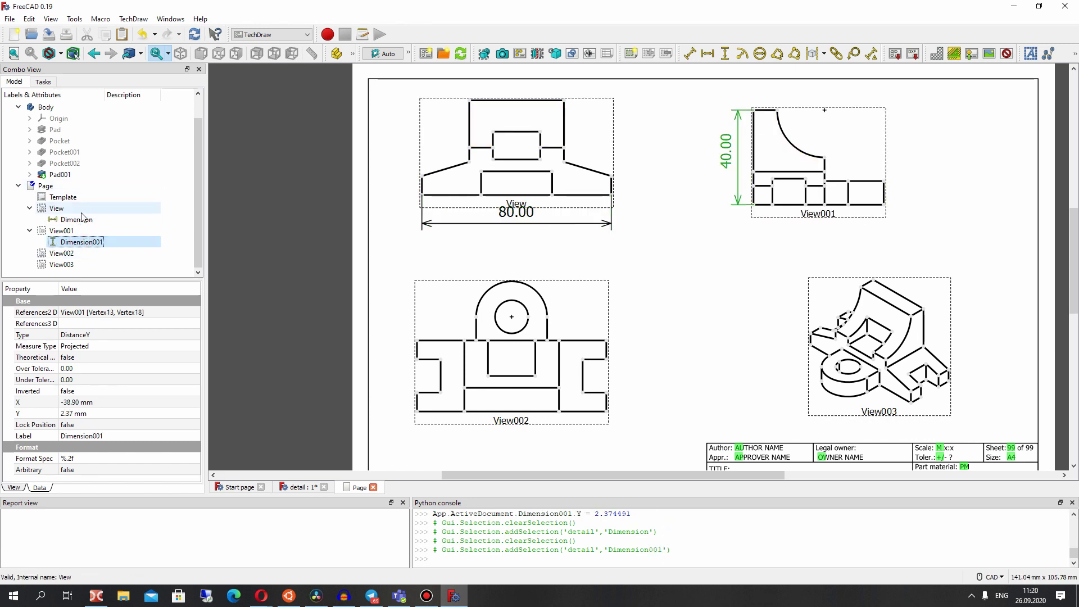
pyautogui.doubleClick(56, 209)
pyautogui.click(76, 220)
pyautogui.rightClick(76, 220)
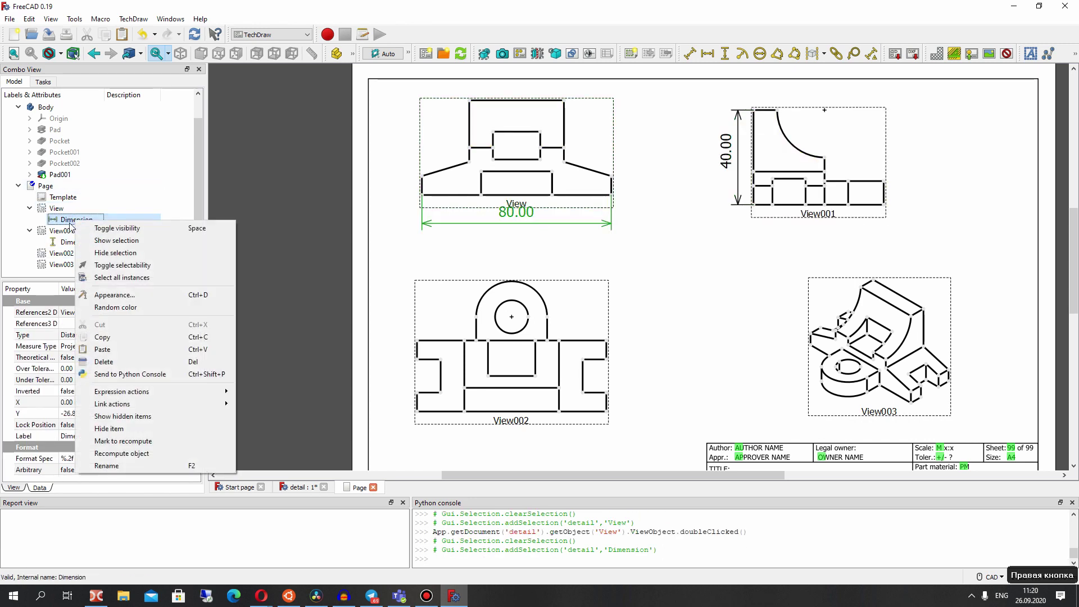
pyautogui.press('Escape')
pyautogui.click(81, 242)
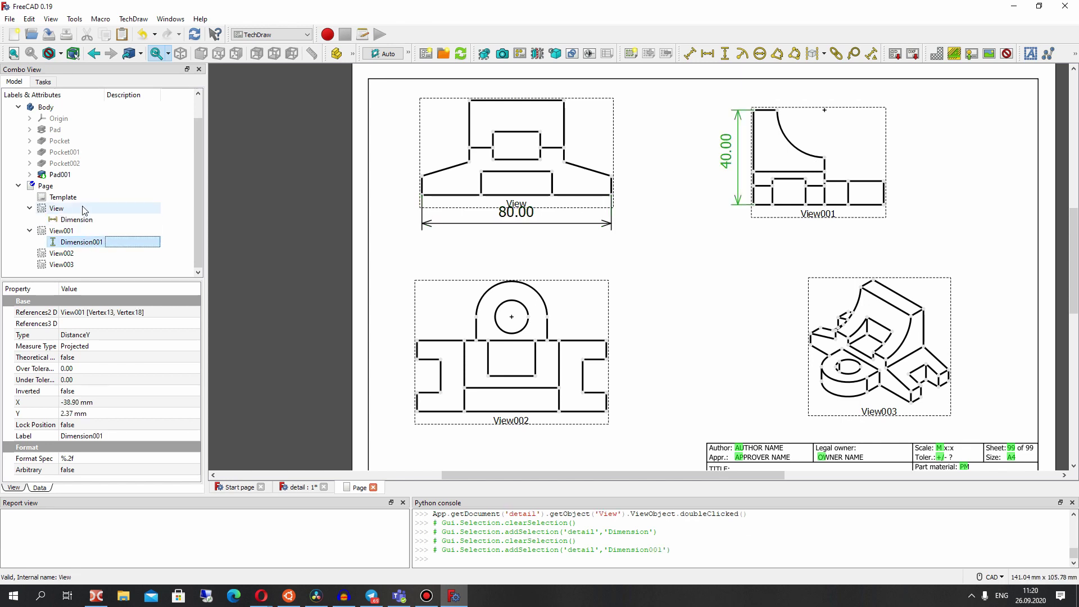
pyautogui.click(79, 219)
pyautogui.click(81, 242)
pyautogui.click(601, 247)
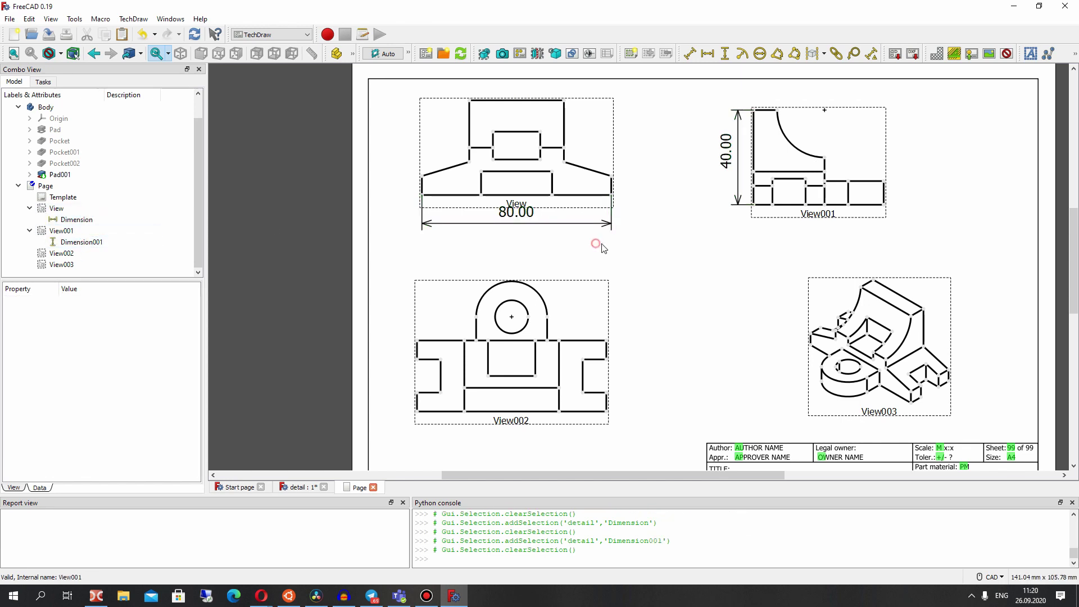
pyautogui.moveTo(649, 231); pyautogui.dragTo(621, 244, button='middle')
# - Add an R20.00 radius dimension to View001's arc and drag it up-right above the arc
pyautogui.click(758, 152)
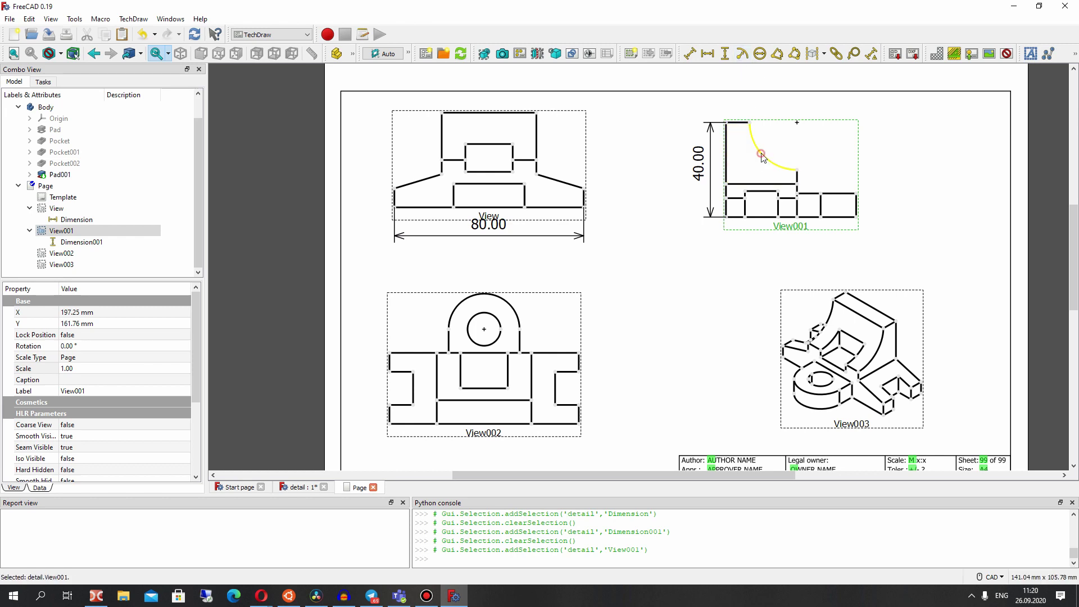
pyautogui.click(752, 133)
pyautogui.click(742, 54)
pyautogui.moveTo(795, 185); pyautogui.dragTo(808, 134)
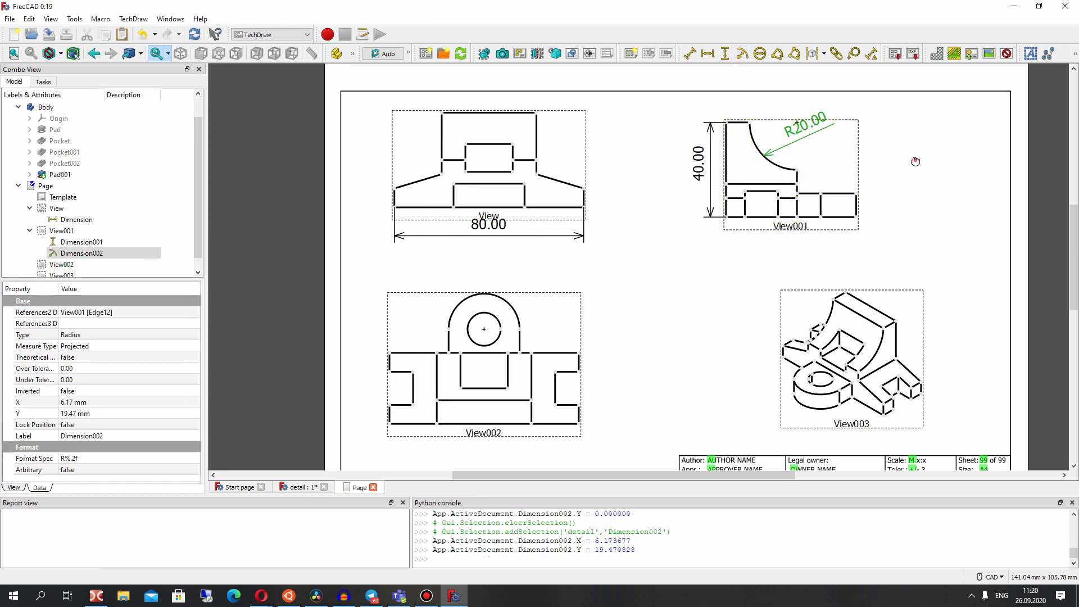
pyautogui.click(509, 102)
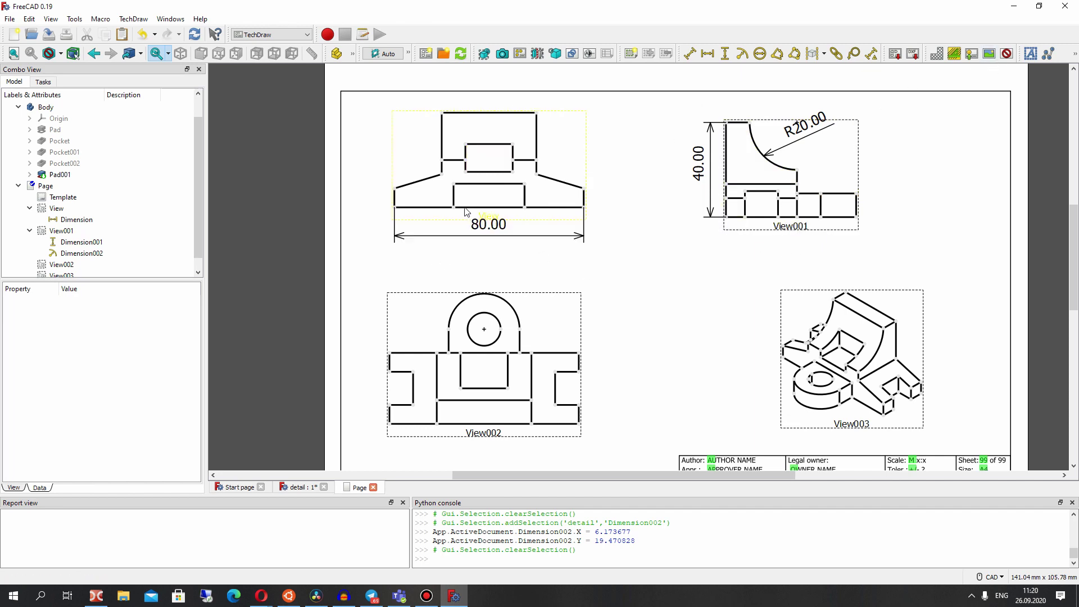
pyautogui.click(1007, 54)
pyautogui.scroll(-2, 749, 224)
pyautogui.moveTo(742, 234); pyautogui.dragTo(690, 175, button='middle')
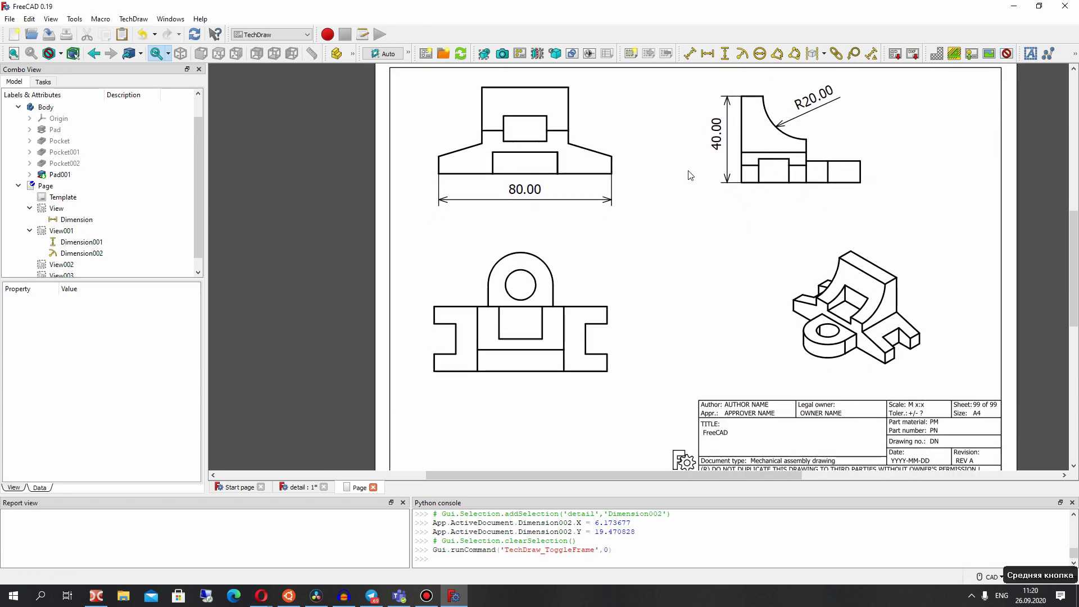
pyautogui.click(538, 295)
pyautogui.click(711, 269)
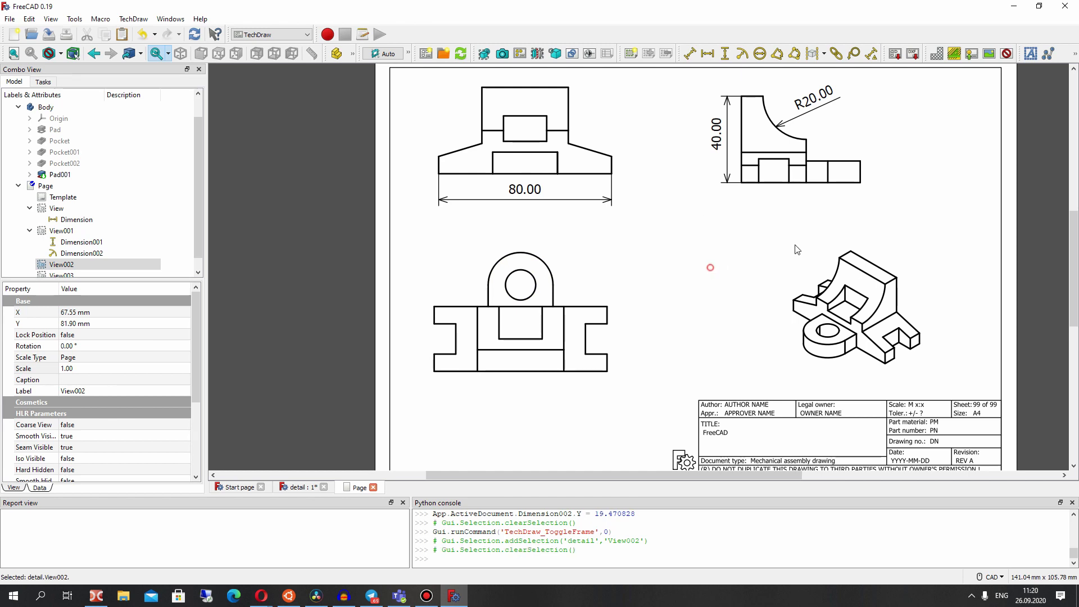
pyautogui.click(1006, 54)
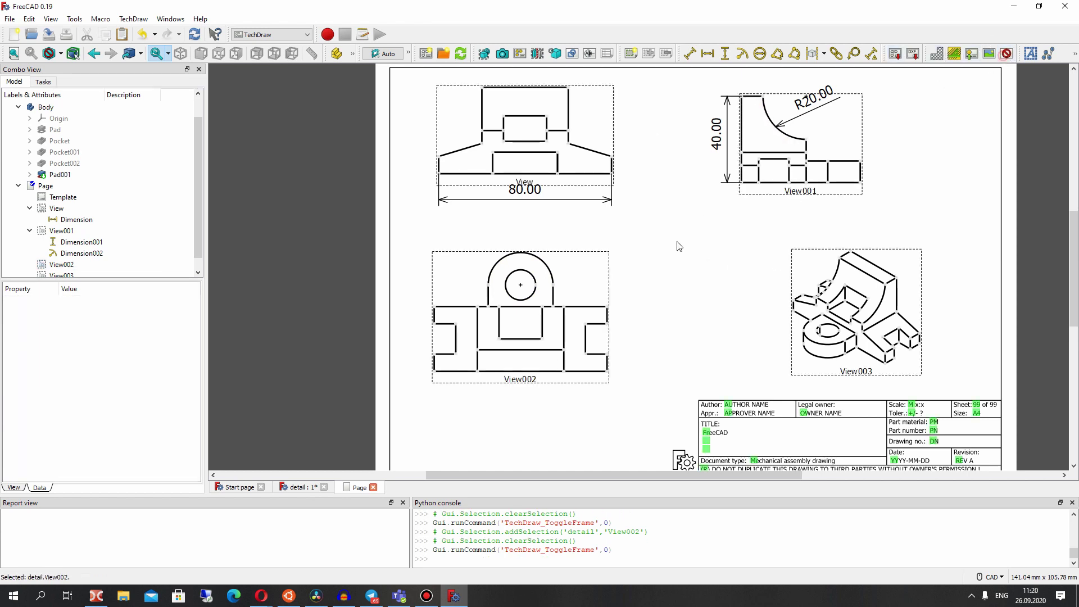
pyautogui.scroll(1, 644, 287)
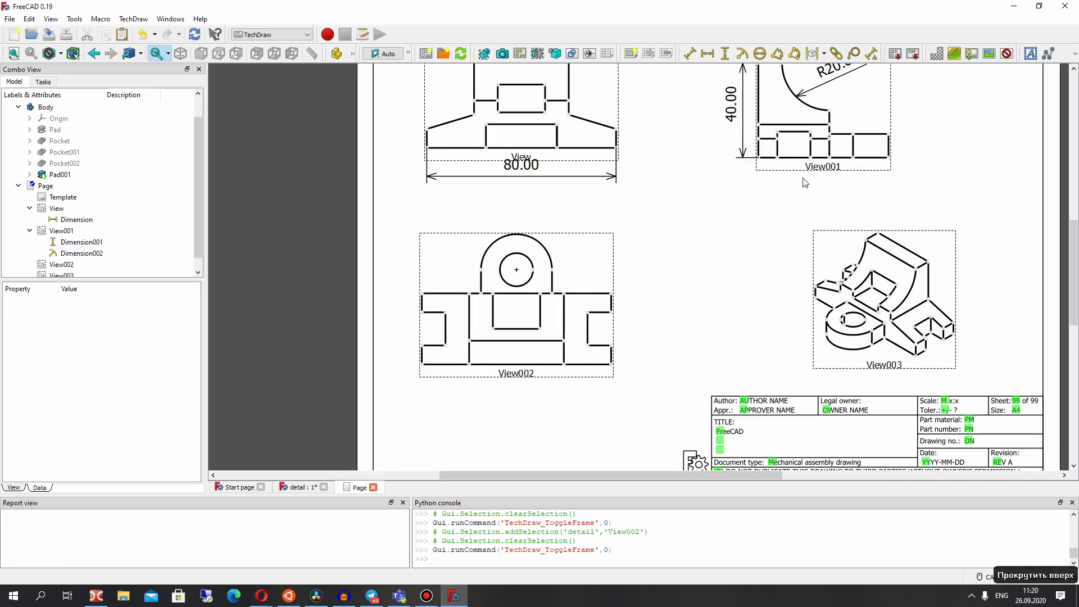
pyautogui.scroll(-1, 780, 218)
pyautogui.click(801, 198)
pyautogui.click(697, 225)
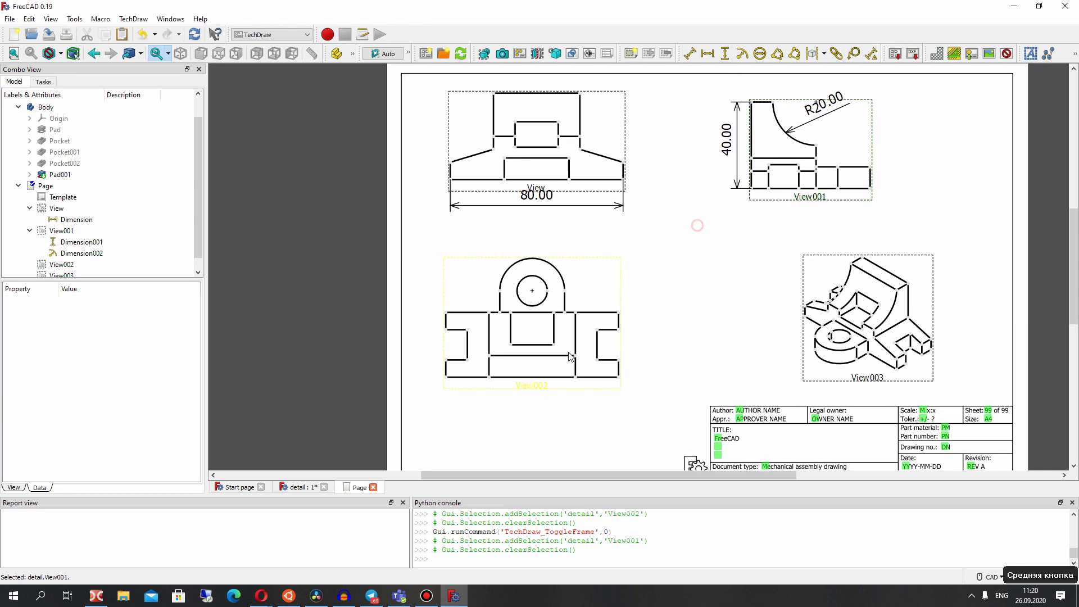
pyautogui.moveTo(658, 302)
pyautogui.mouseDown(button='middle')
pyautogui.moveTo(699, 273)
pyautogui.moveTo(716, 239)
pyautogui.mouseUp(button='middle')
pyautogui.scroll(1, 676, 261)
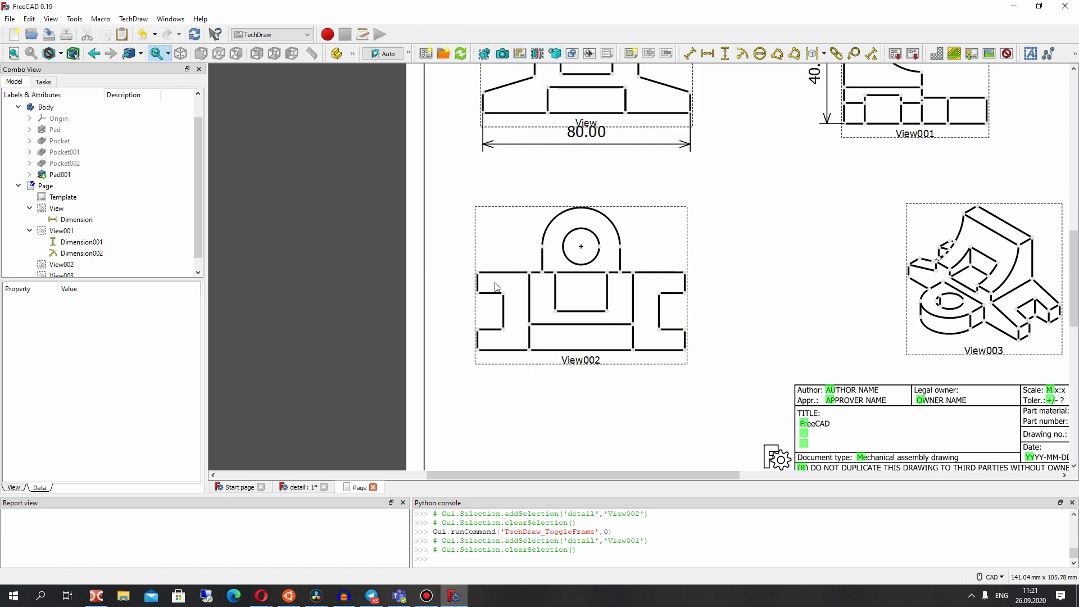
pyautogui.click(554, 53)
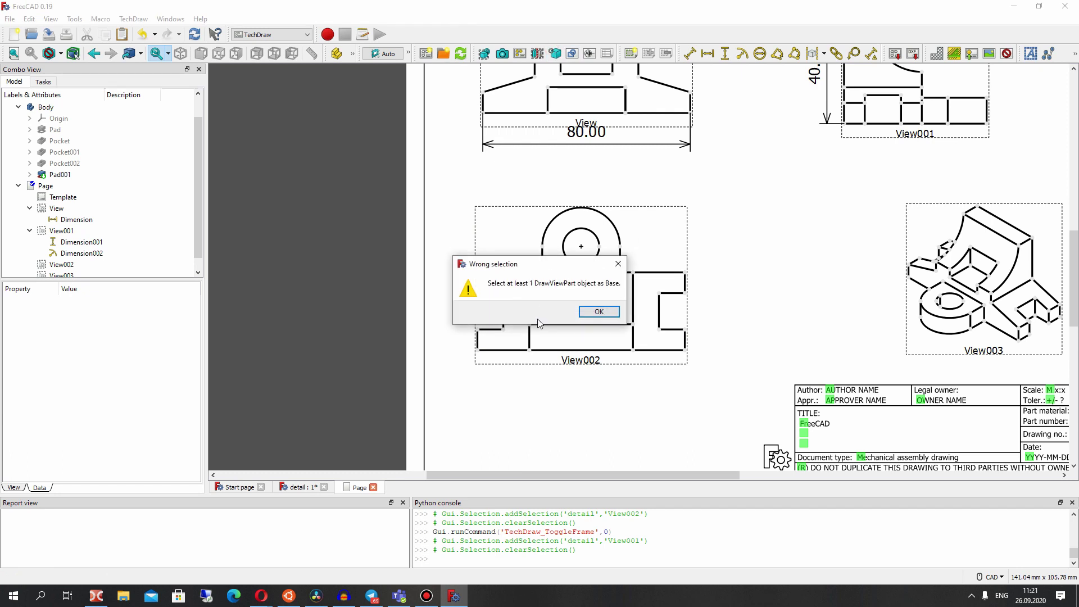
pyautogui.click(600, 312)
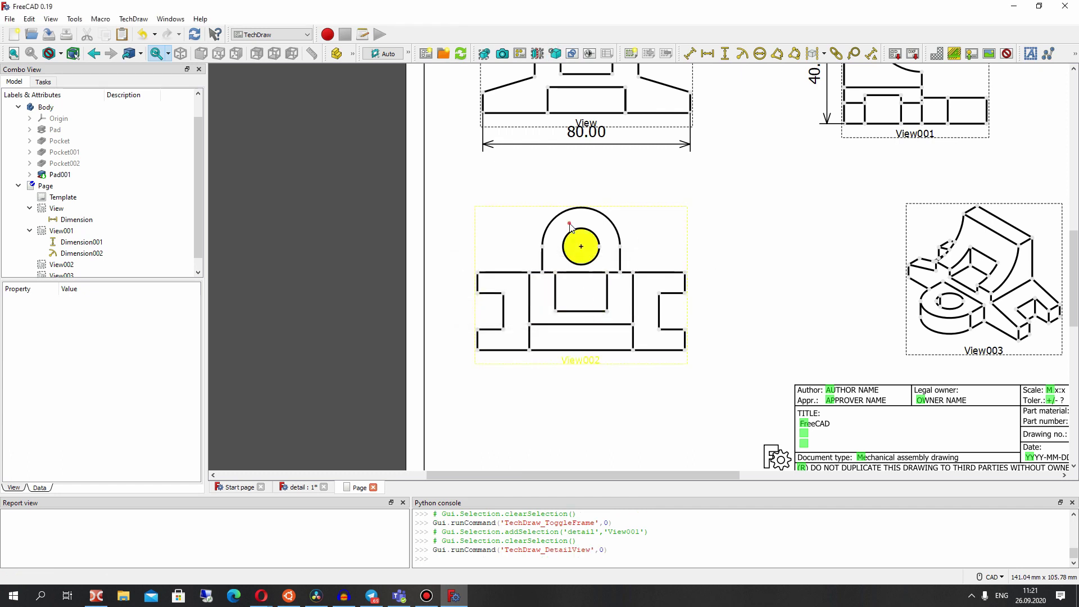
pyautogui.click(560, 236)
pyautogui.click(524, 228)
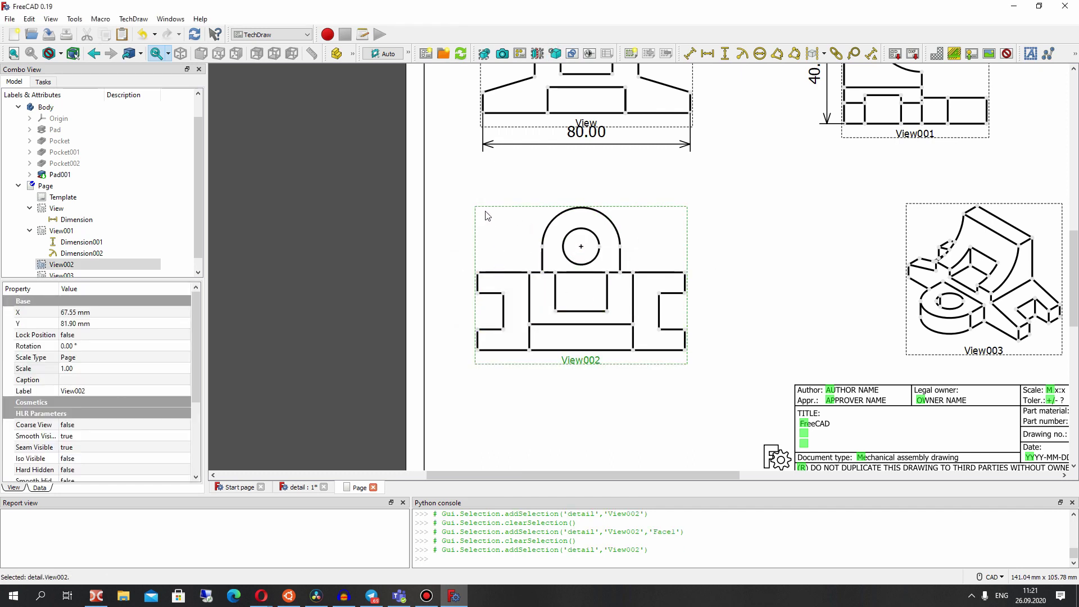
# - Create a detail view of View002 with its circle centred at X -35 mm, Y -2 mm
pyautogui.click(555, 55)
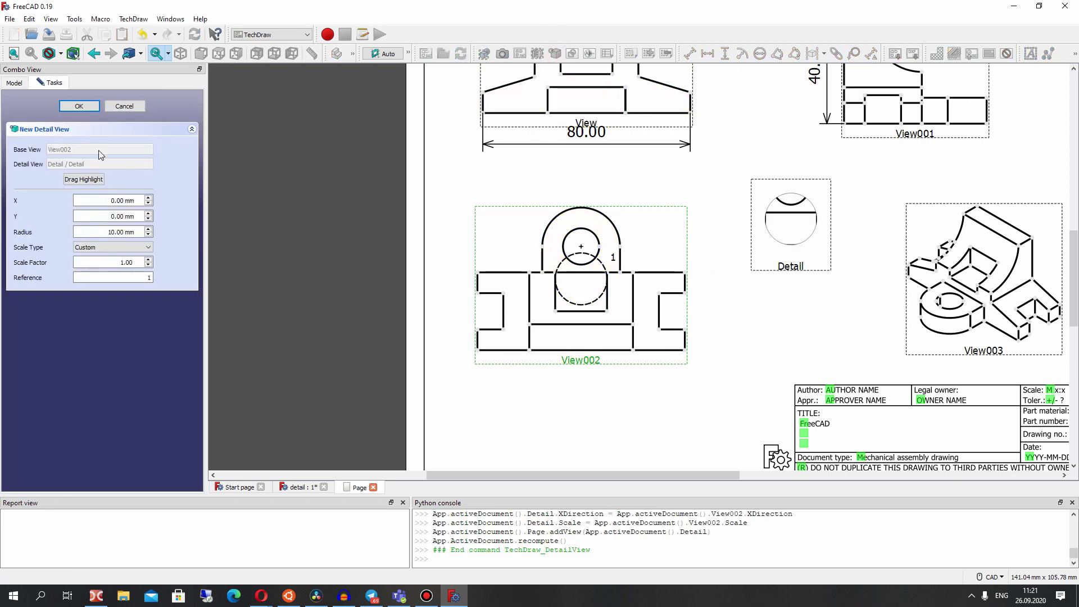
pyautogui.click(148, 198)
pyautogui.click(148, 199)
pyautogui.click(148, 203)
pyautogui.click(148, 204)
pyautogui.click(148, 203)
pyautogui.click(148, 203)
pyautogui.click(148, 204)
pyautogui.click(148, 203)
pyautogui.click(148, 204)
pyautogui.click(148, 203)
pyautogui.click(148, 204)
pyautogui.click(149, 203)
pyautogui.click(148, 203)
pyautogui.click(148, 203)
pyautogui.click(149, 203)
pyautogui.click(149, 219)
pyautogui.click(149, 219)
# - Set the detail scale to 2 and reference letter A, position it on the sheet, and confirm
pyautogui.moveTo(766, 176); pyautogui.dragTo(781, 229)
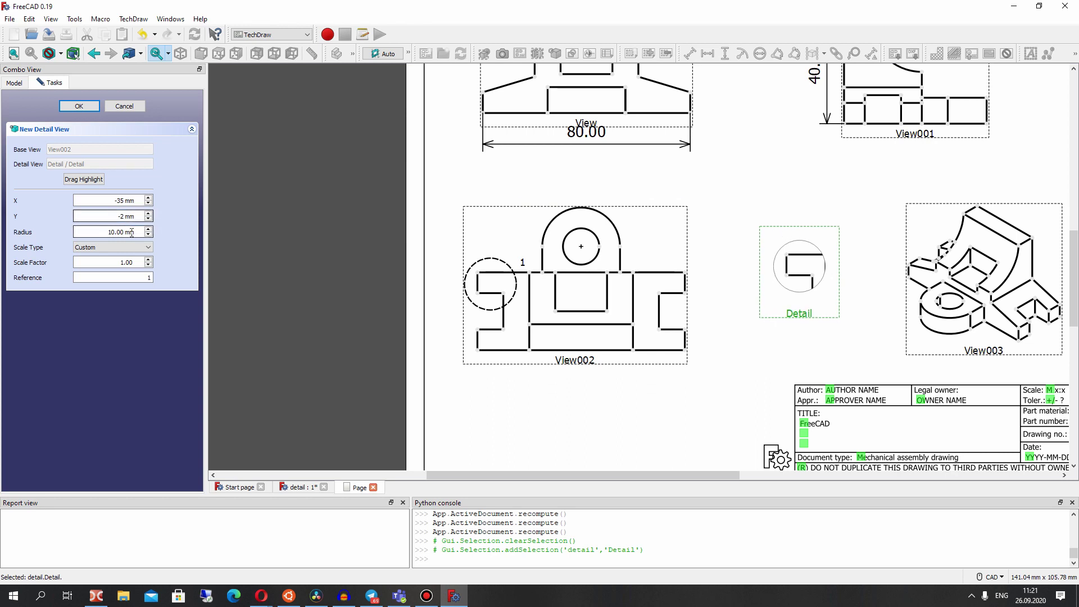
pyautogui.click(149, 260)
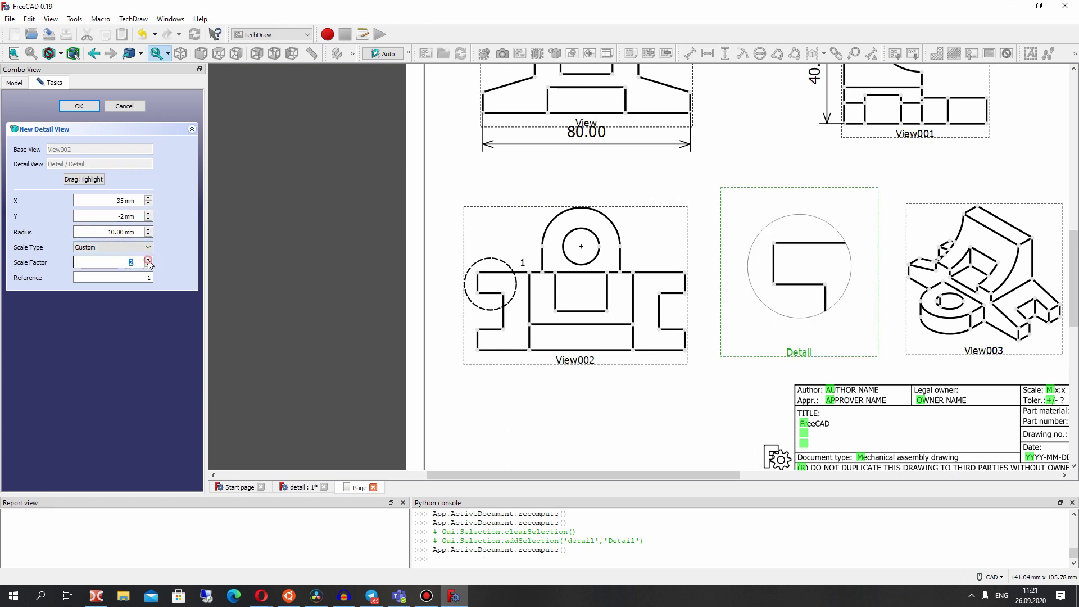
pyautogui.moveTo(790, 350); pyautogui.dragTo(806, 361)
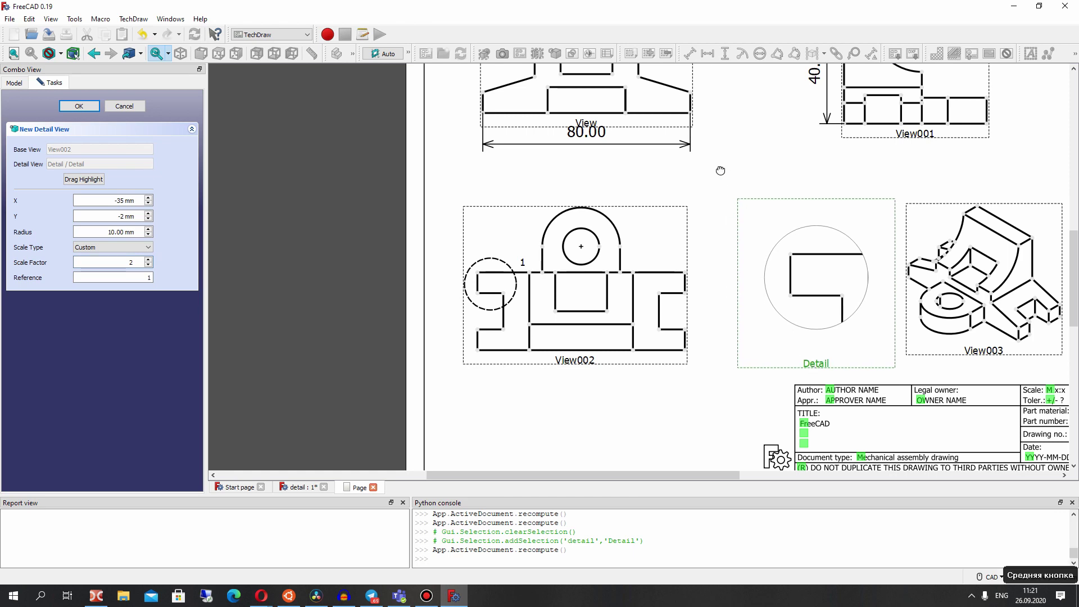
pyautogui.moveTo(721, 169); pyautogui.dragTo(688, 153, button='middle')
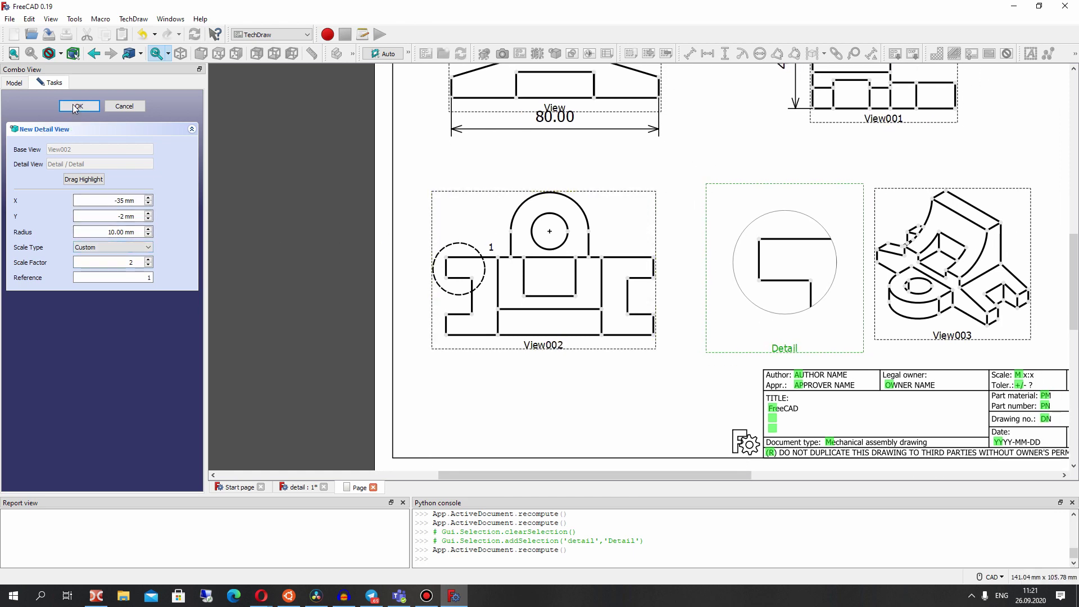
pyautogui.click(152, 277)
pyautogui.write('A')
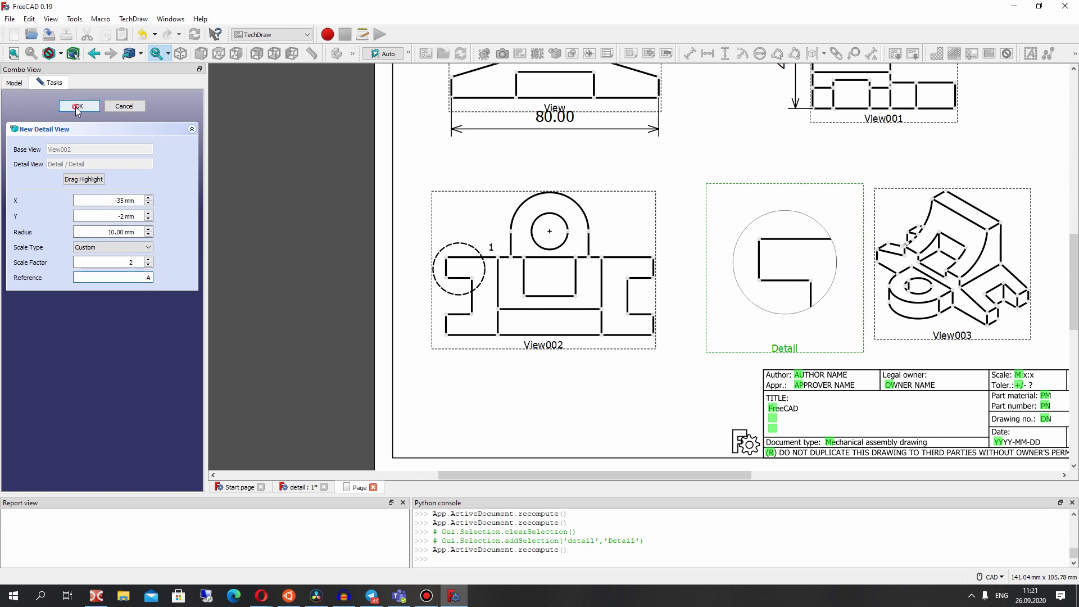
pyautogui.click(79, 106)
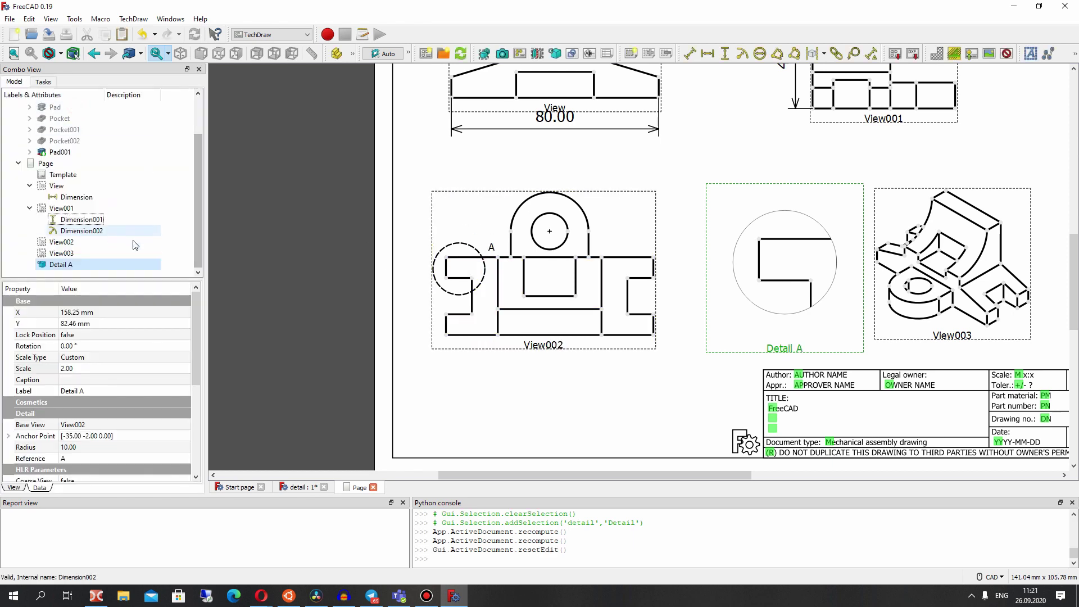
# - Insert an annotation over Detail A with its Text set to 'A', then hide view frames
pyautogui.click(1006, 54)
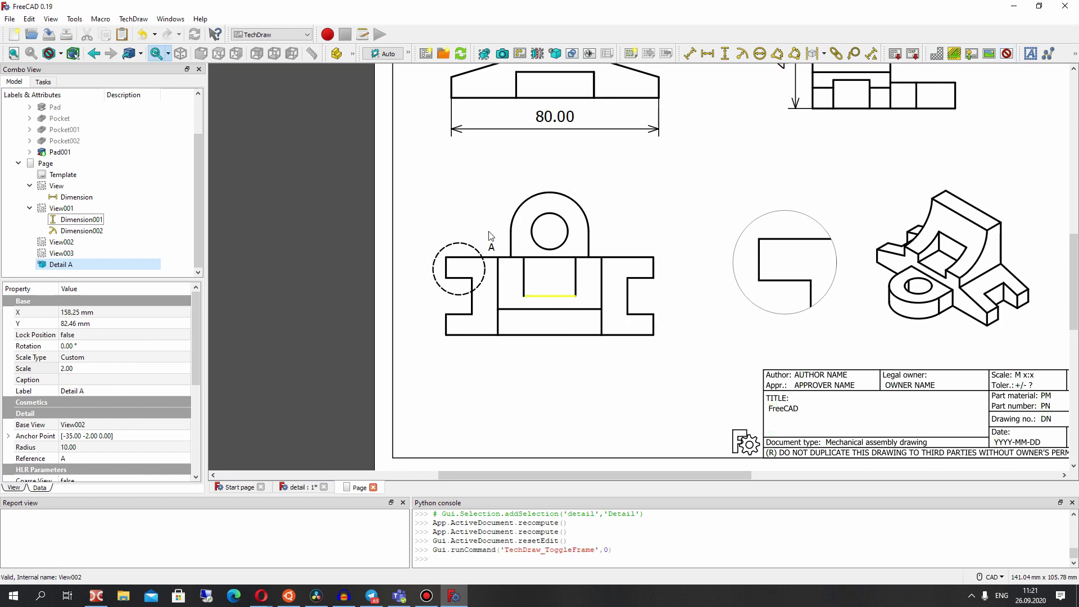
pyautogui.click(1007, 54)
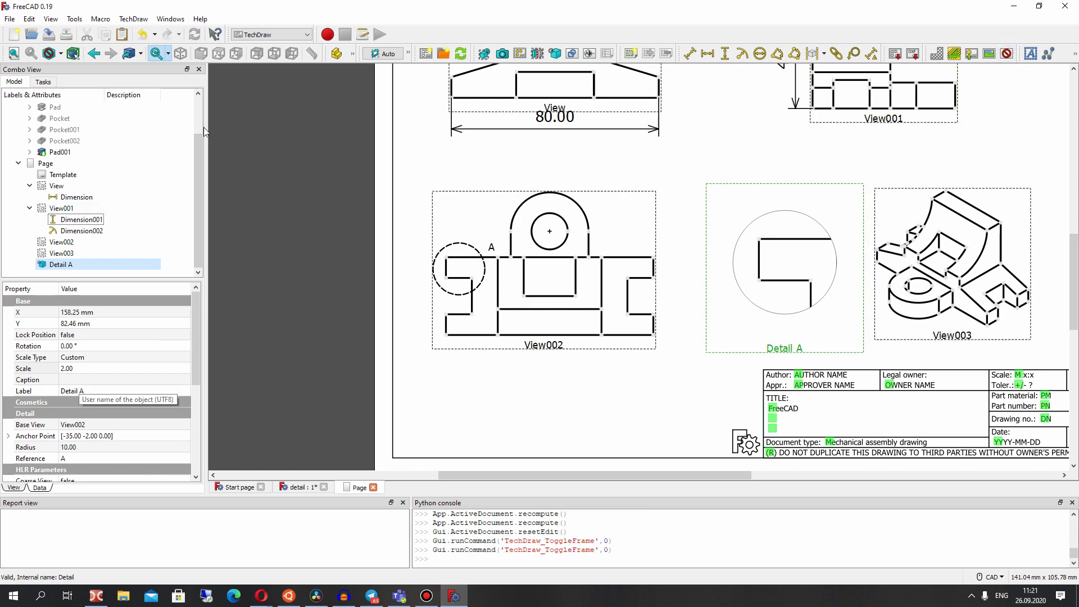
pyautogui.click(1031, 54)
pyautogui.moveTo(751, 227); pyautogui.dragTo(780, 228)
pyautogui.click(90, 314)
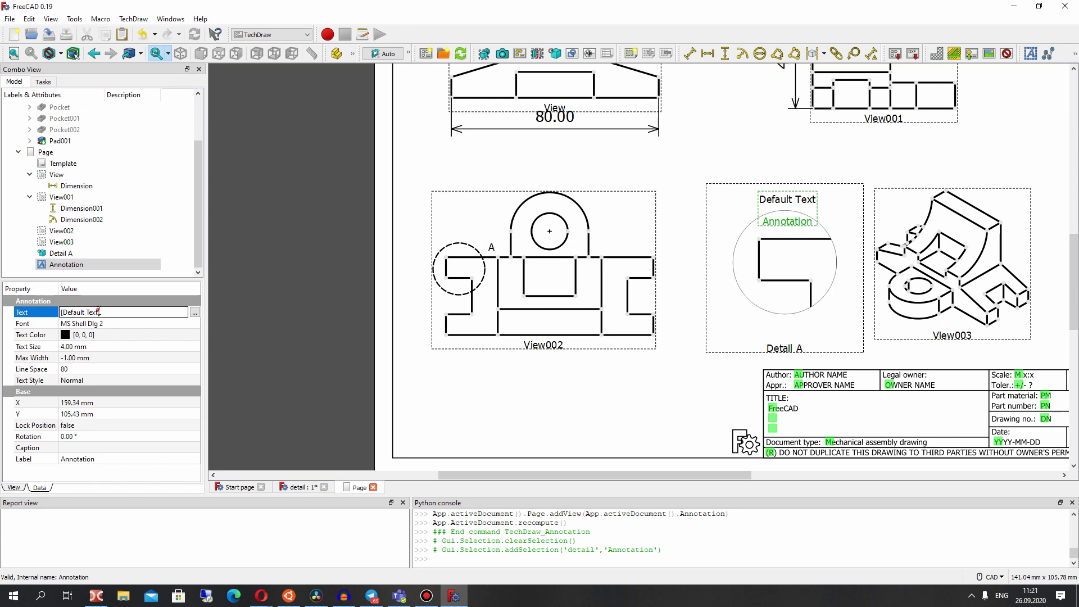
pyautogui.write('A')
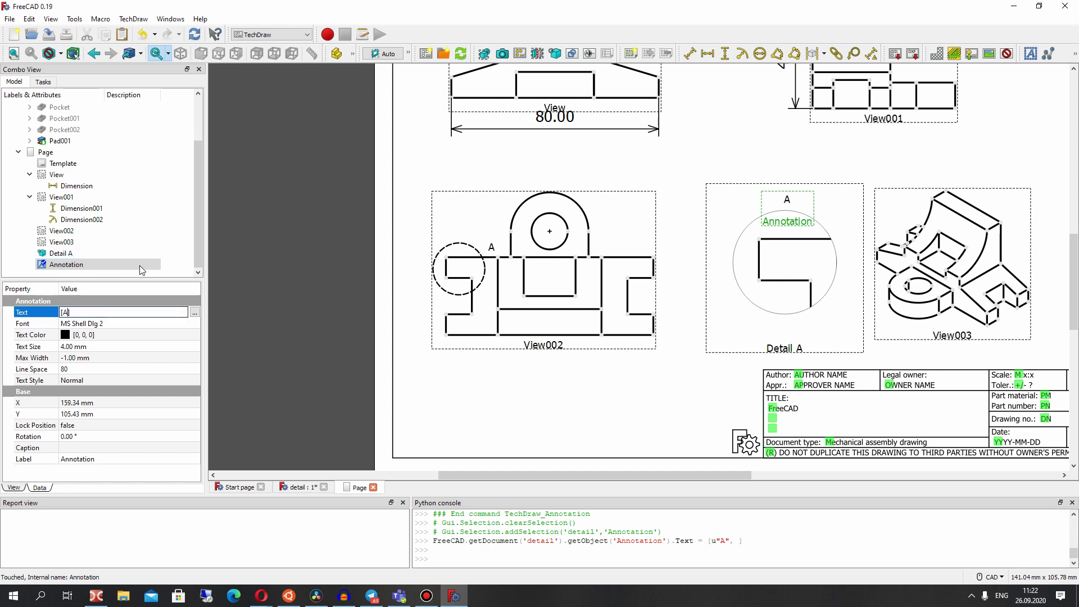
pyautogui.click(262, 314)
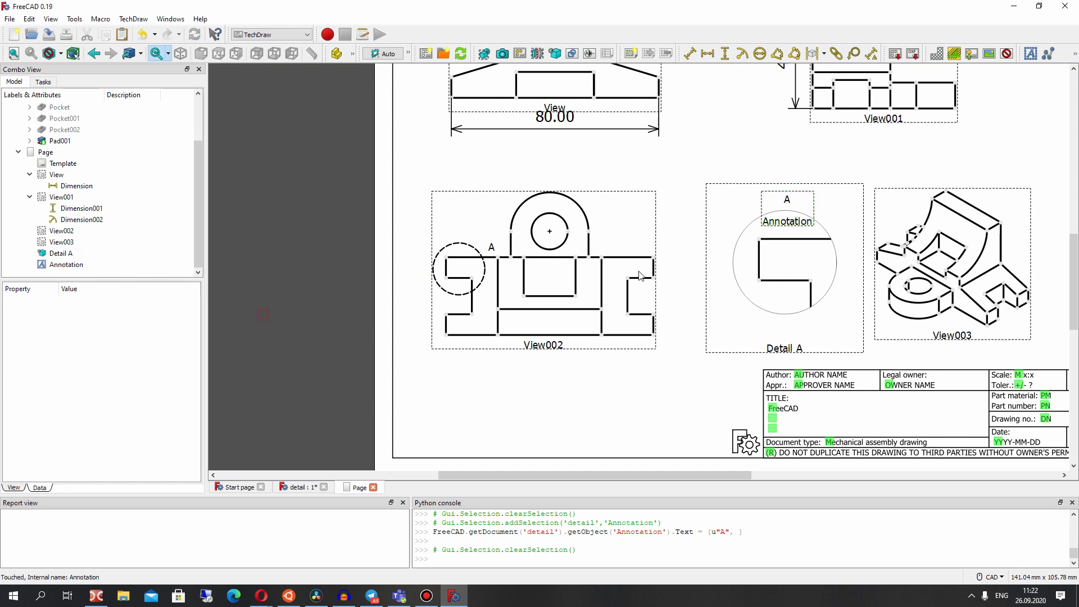
pyautogui.click(1007, 54)
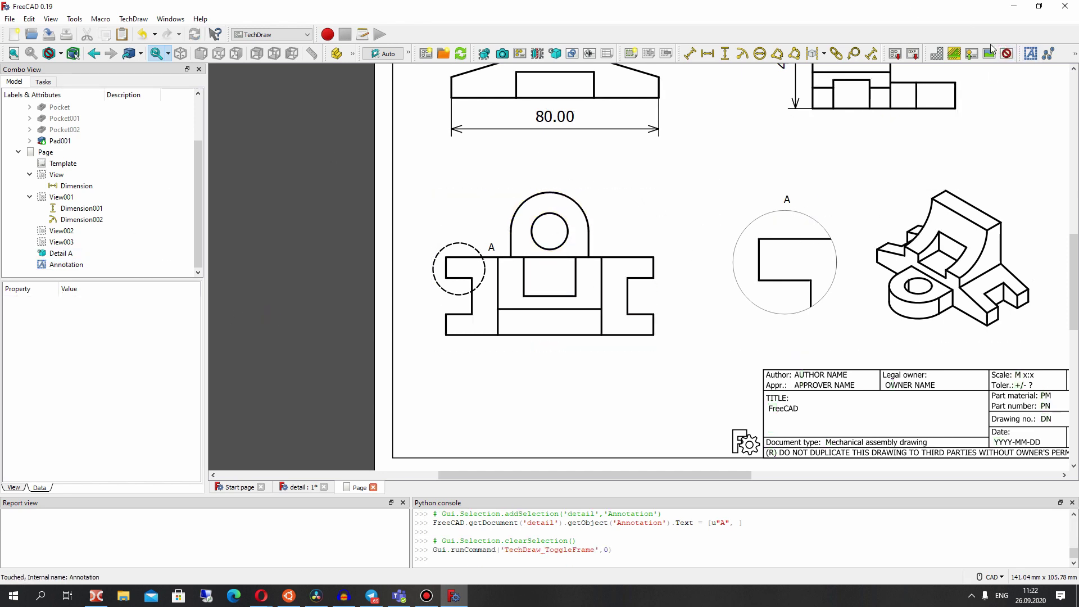
# - Add an 8.00 vertical dimension to Detail A's vertical edge, placed to its left
pyautogui.click(1005, 53)
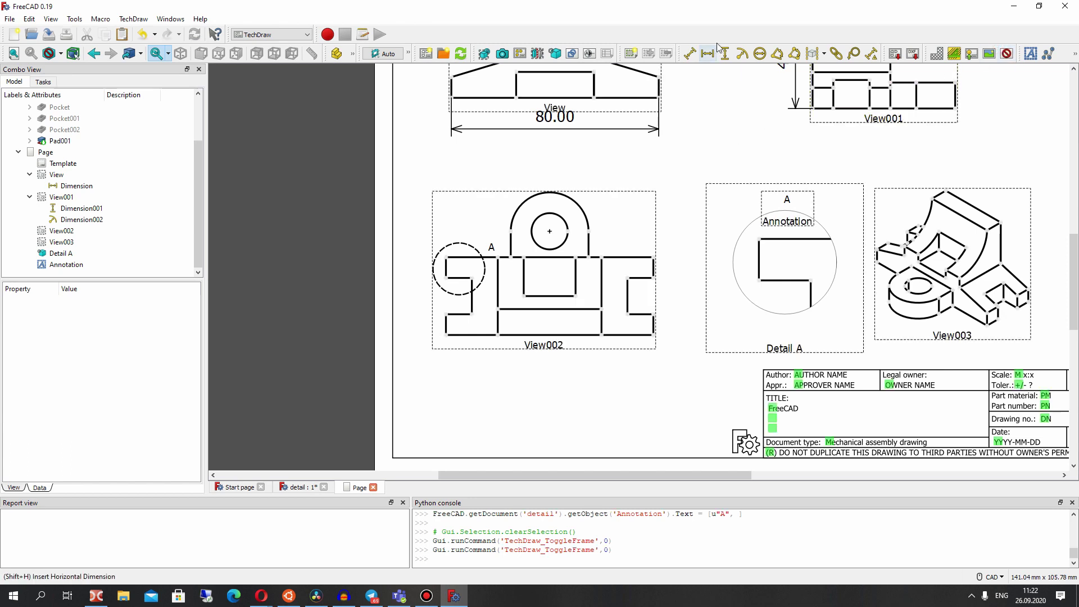
pyautogui.click(758, 259)
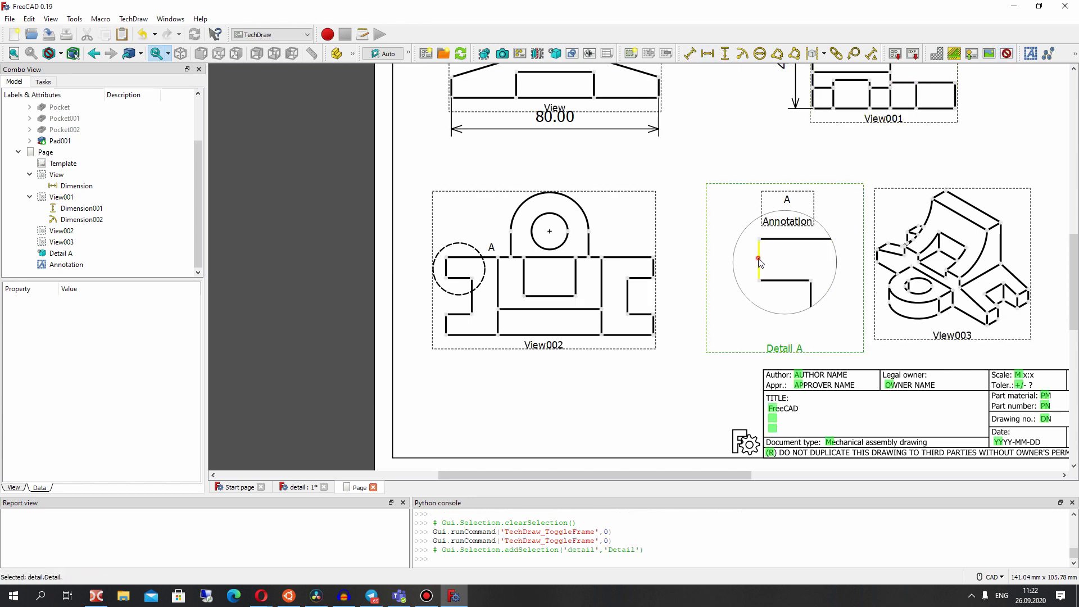
pyautogui.click(725, 54)
pyautogui.moveTo(750, 260); pyautogui.dragTo(712, 269)
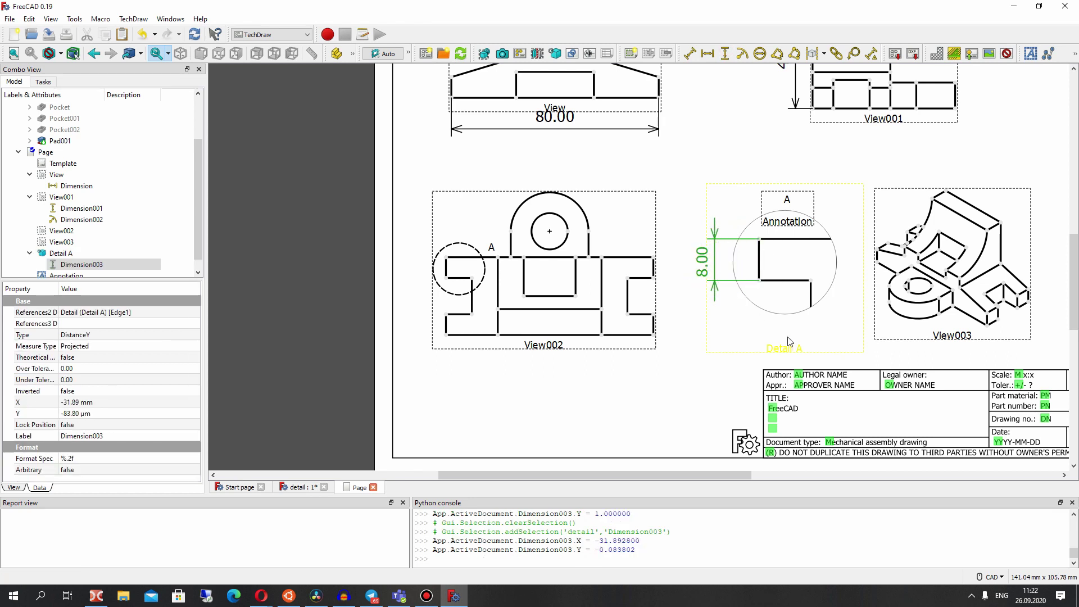
# - Add a 10.00 horizontal dimension to Detail A's bottom edge and hide view frames
pyautogui.click(796, 280)
pyautogui.click(708, 53)
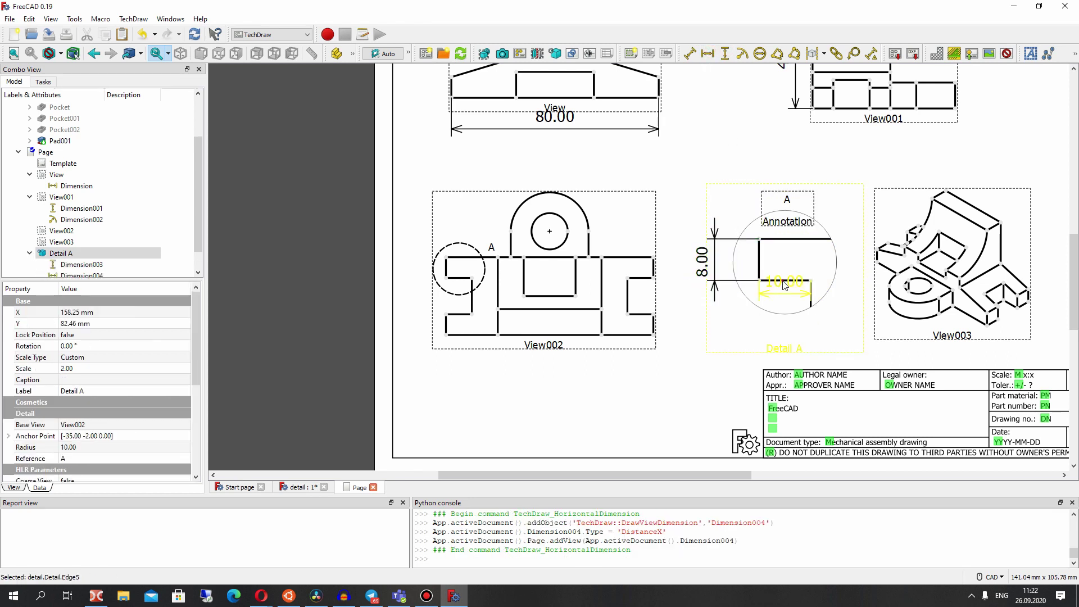
pyautogui.click(781, 329)
pyautogui.moveTo(783, 331); pyautogui.dragTo(783, 331)
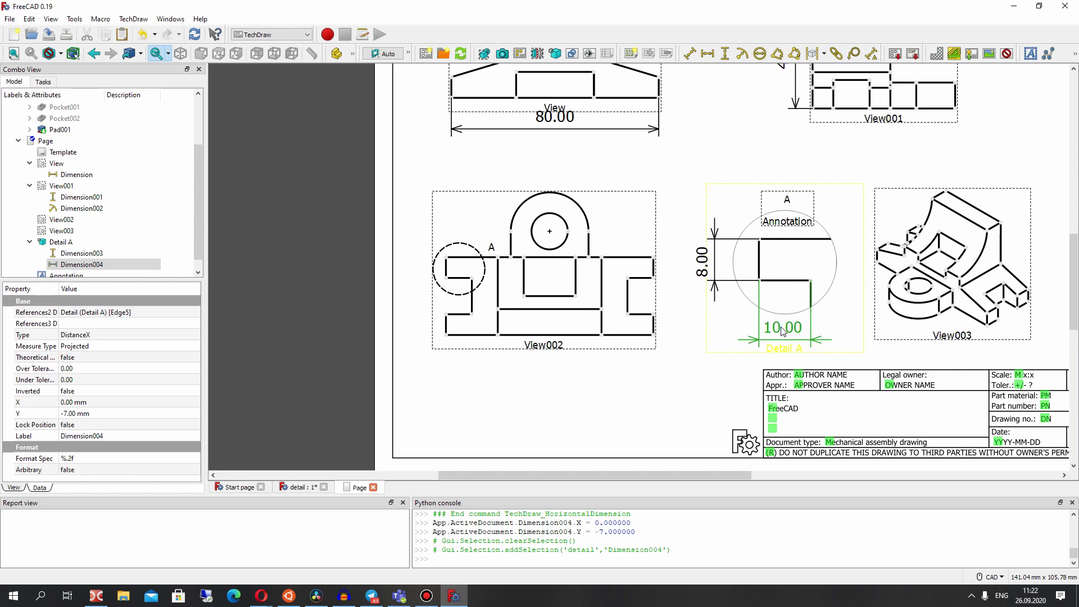
pyautogui.click(697, 366)
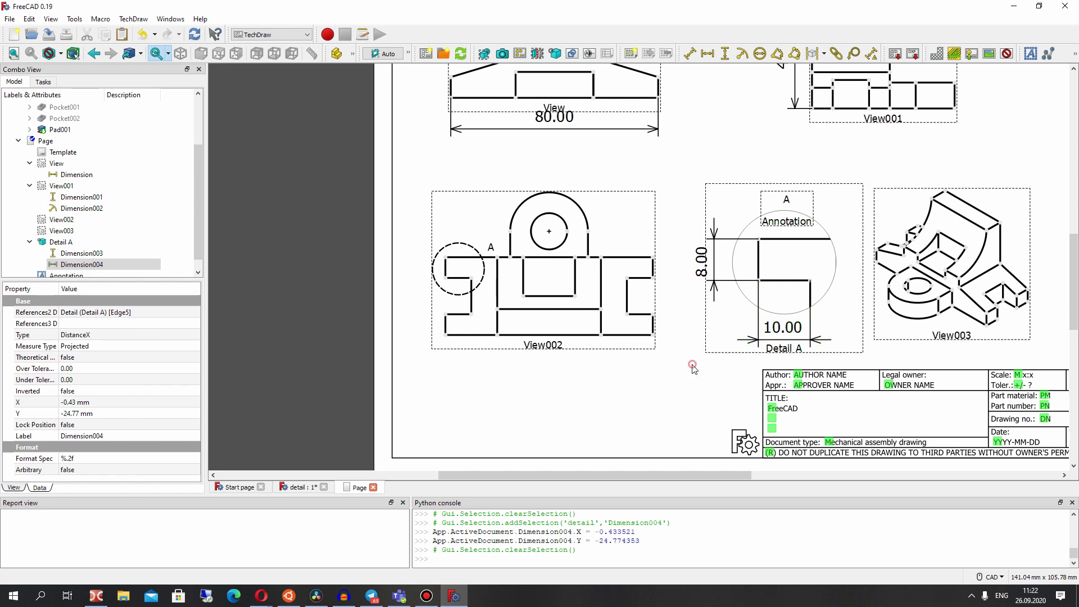
pyautogui.click(1007, 54)
pyautogui.scroll(-2, 754, 241)
pyautogui.moveTo(674, 220); pyautogui.dragTo(578, 275, button='middle')
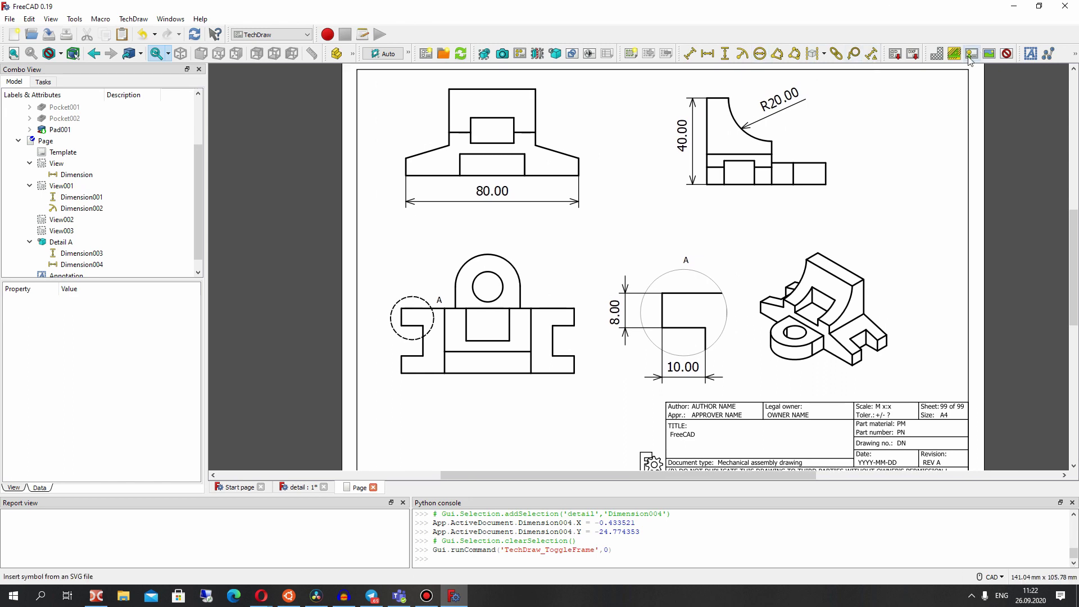
# - Add a ⌀14.00 diameter dimension to View002's circle
pyautogui.click(1007, 53)
pyautogui.scroll(1, 559, 284)
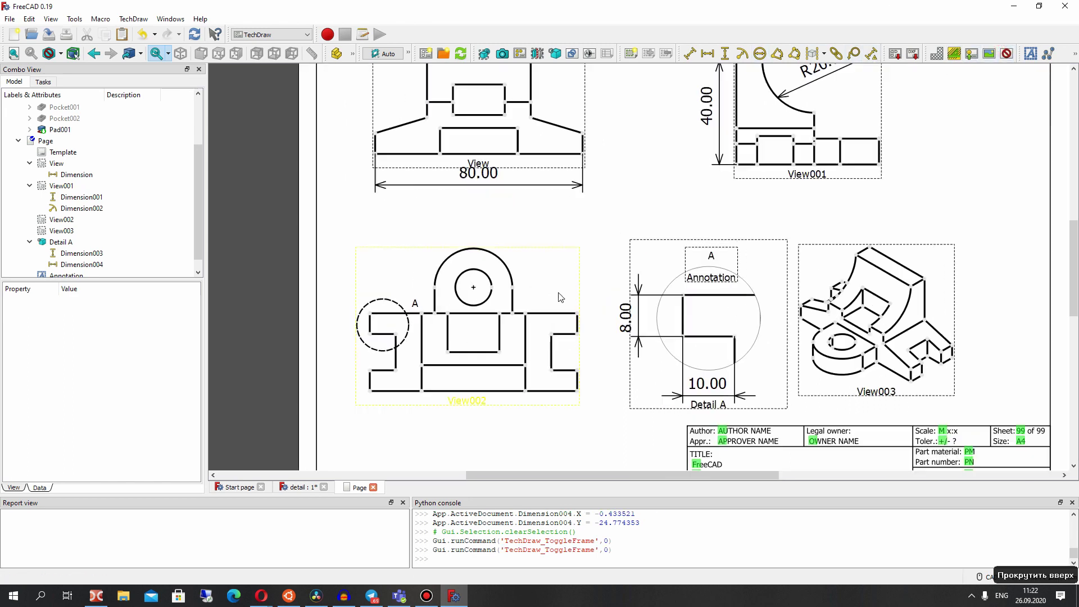
pyautogui.click(479, 271)
pyautogui.click(760, 54)
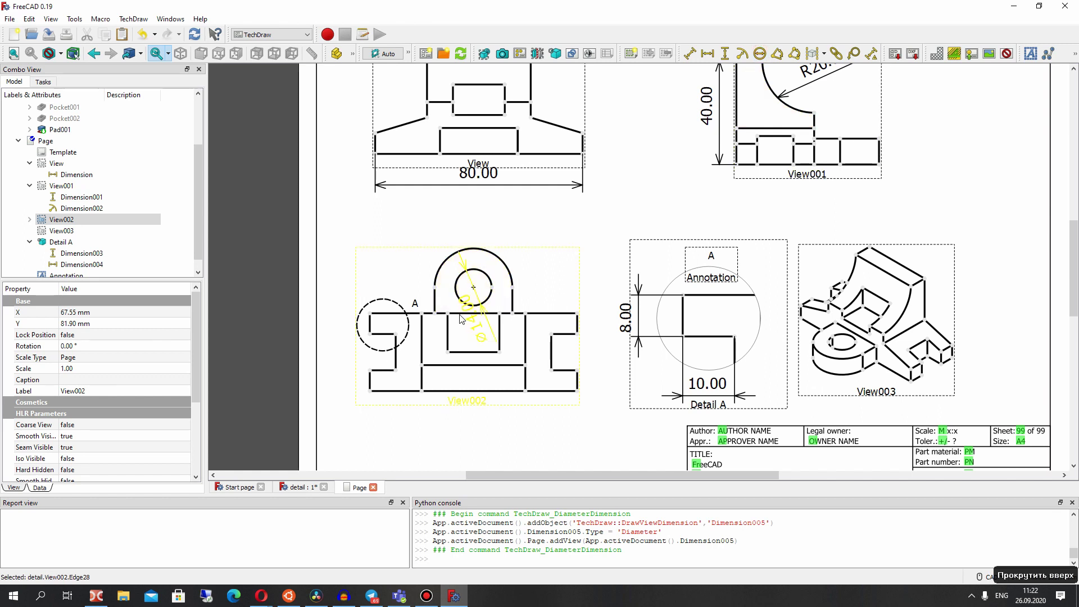
pyautogui.moveTo(474, 292); pyautogui.dragTo(482, 255)
# - Add an R15.00 radius dimension to View002's large arc
pyautogui.click(459, 253)
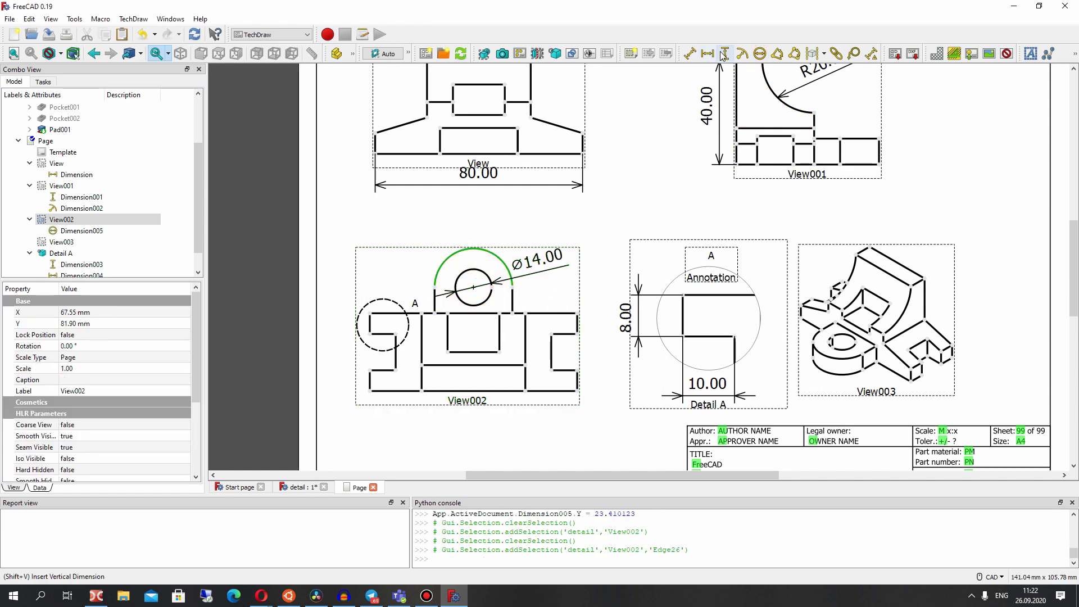
pyautogui.click(743, 53)
pyautogui.moveTo(403, 232); pyautogui.dragTo(401, 247)
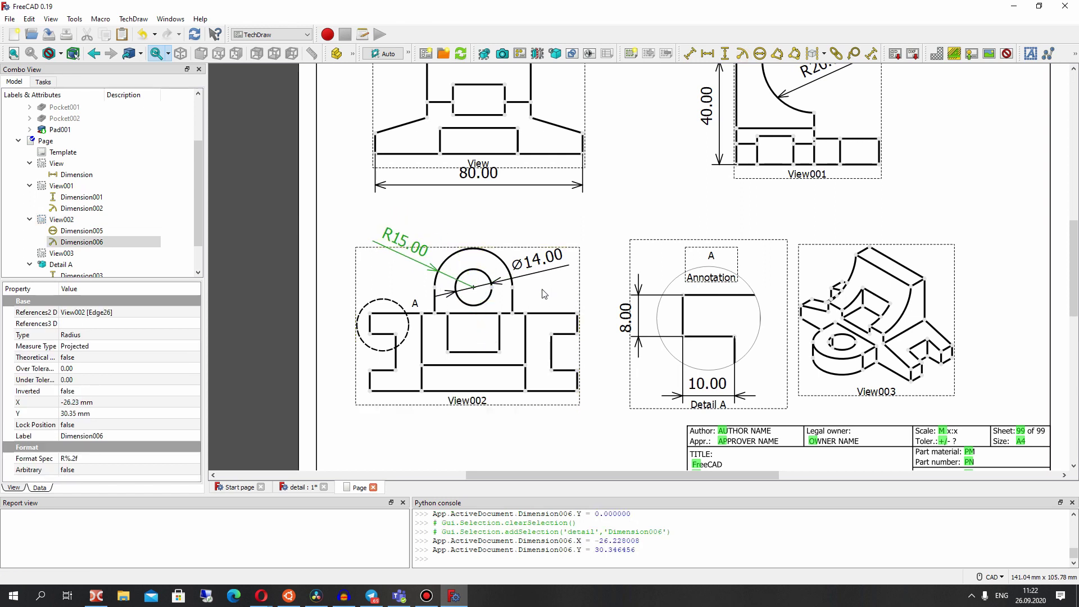
pyautogui.click(514, 292)
# - Add a 10.00 vertical dimension between two vertices, placed right of View002
pyautogui.click(513, 288)
pyautogui.keyDown('ctrl'); pyautogui.click(513, 314); pyautogui.keyUp('ctrl')
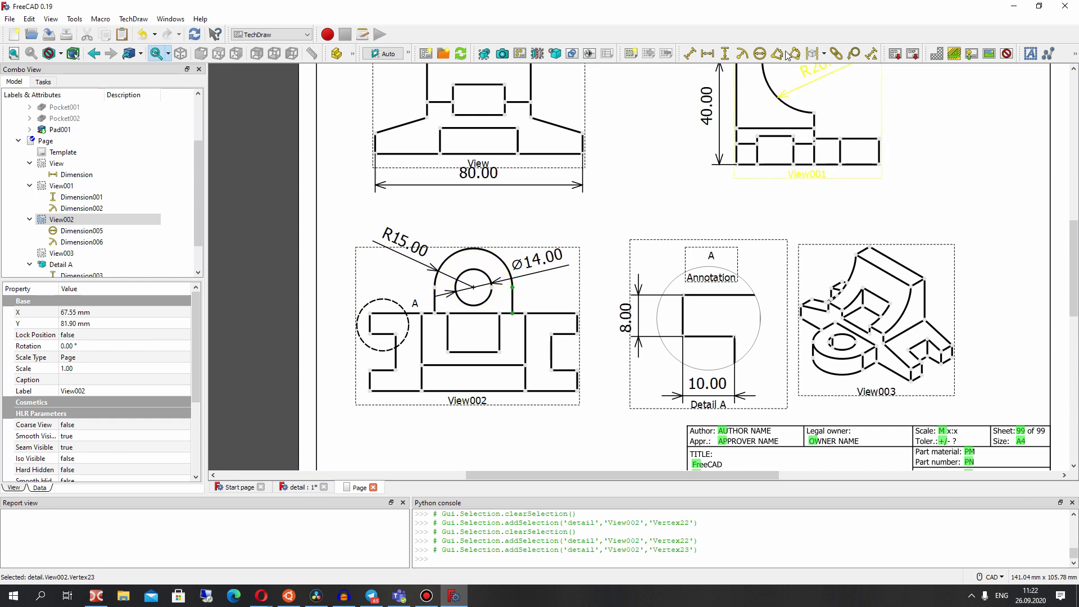
pyautogui.click(726, 55)
pyautogui.moveTo(515, 294); pyautogui.dragTo(585, 253)
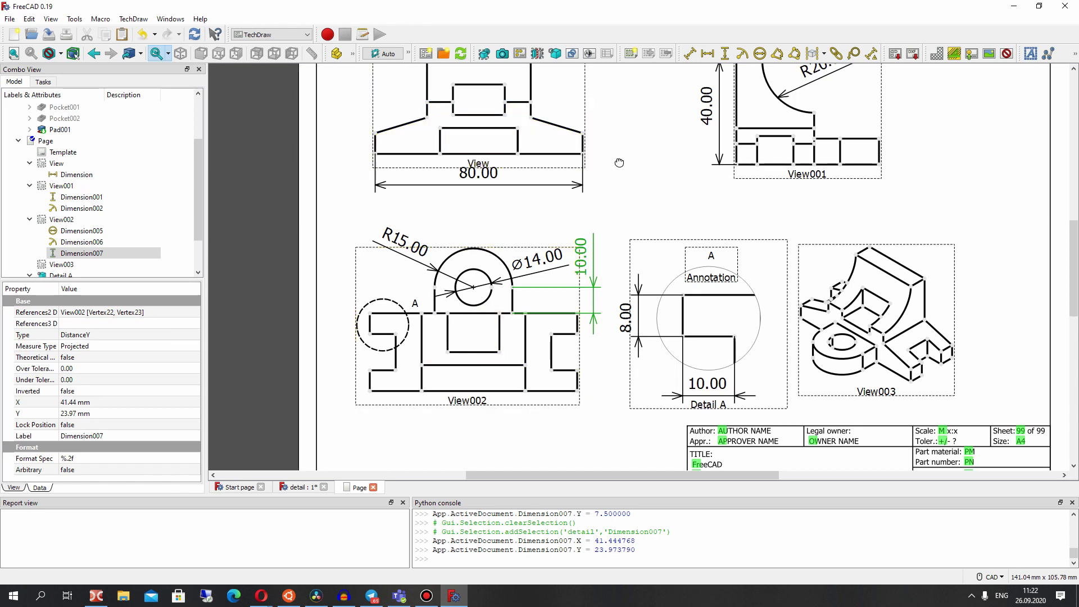
pyautogui.scroll(-2, 619, 162)
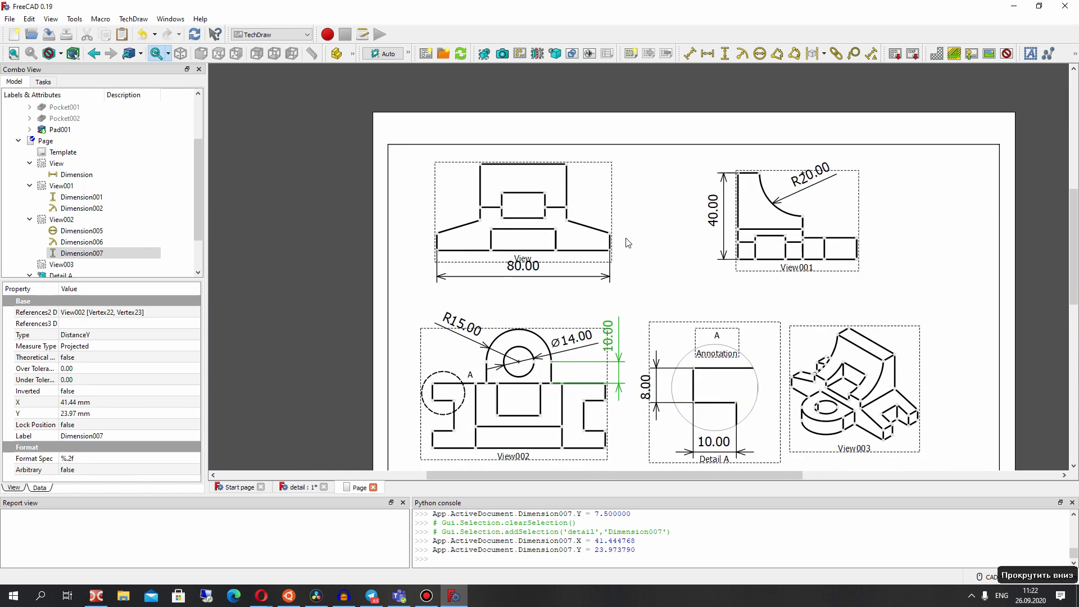
# - Add 40.00 and 20.00 horizontal dimensions across the top of View
pyautogui.scroll(1, 628, 243)
pyautogui.click(466, 158)
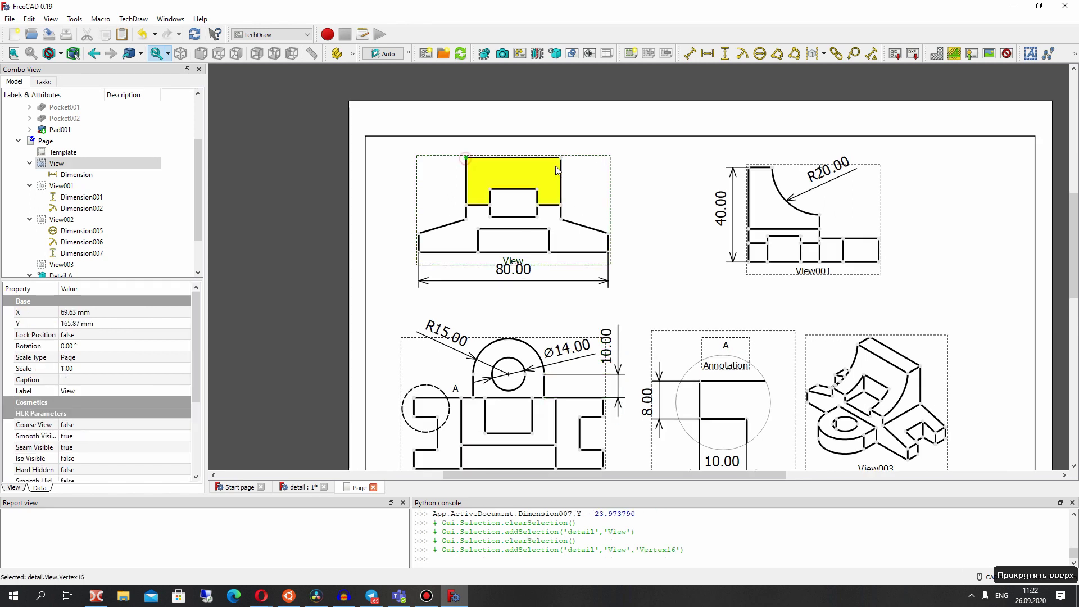
pyautogui.keyDown('ctrl'); pyautogui.click(561, 158); pyautogui.keyUp('ctrl')
pyautogui.click(708, 54)
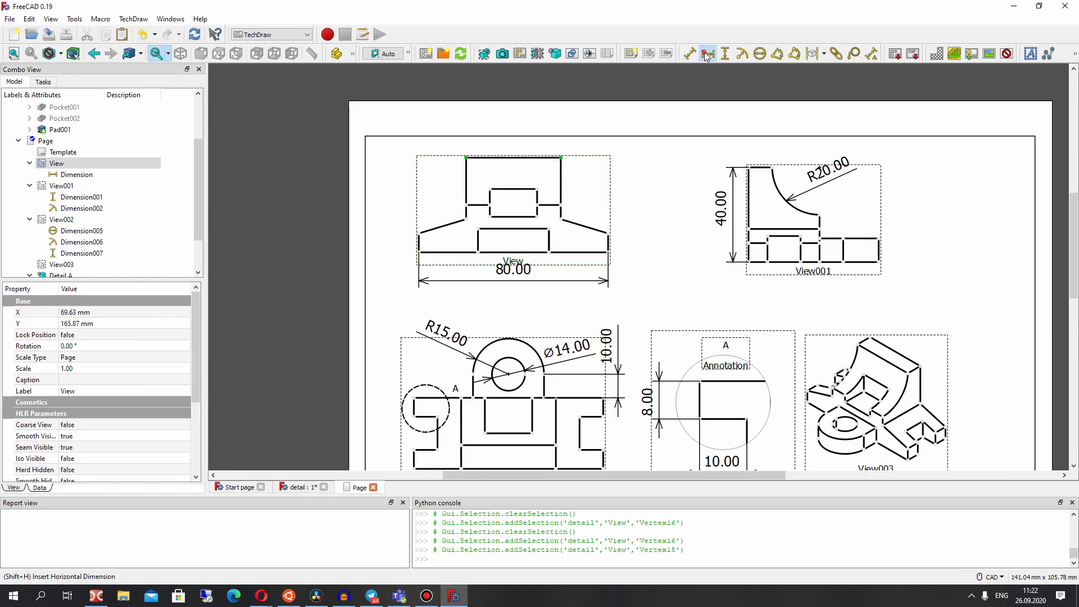
pyautogui.click(520, 145)
pyautogui.moveTo(521, 146); pyautogui.dragTo(606, 156)
pyautogui.click(646, 179)
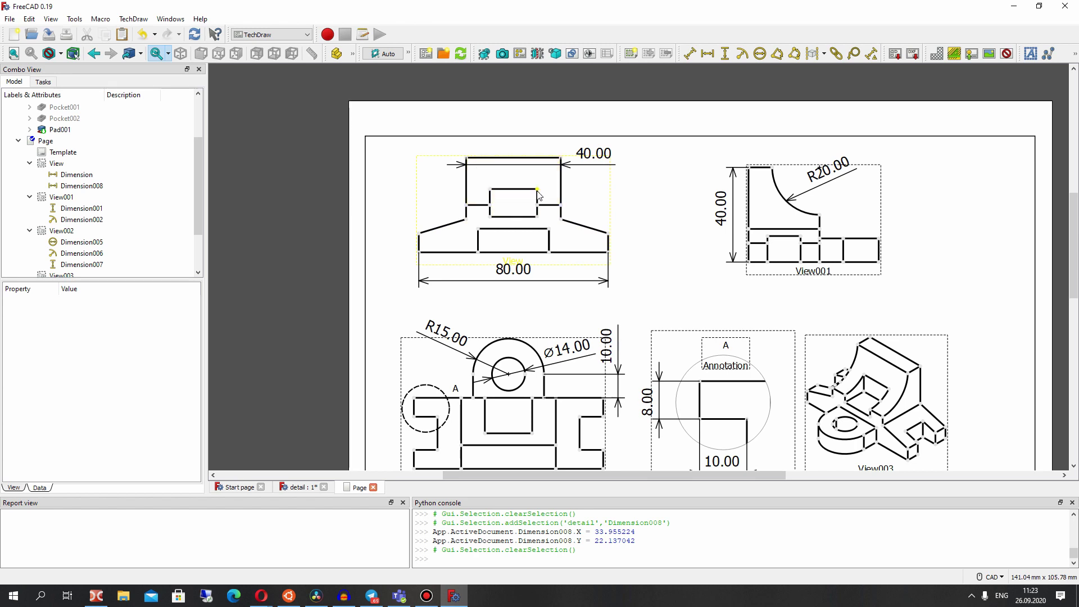
pyautogui.click(515, 190)
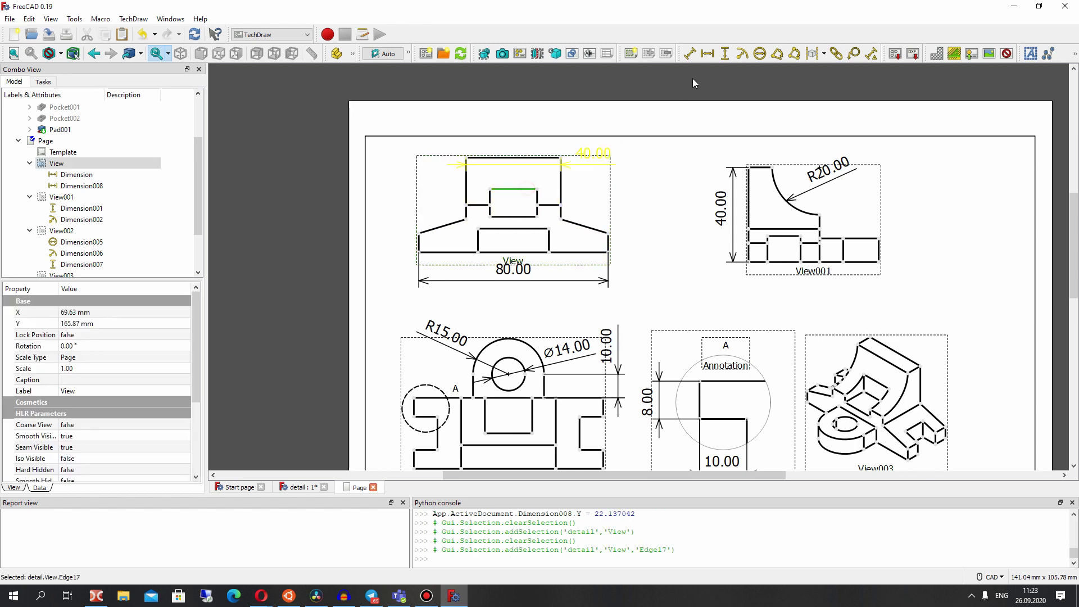
pyautogui.click(708, 54)
pyautogui.moveTo(516, 194); pyautogui.dragTo(426, 171)
# - Add a 6.00 vertical dimension between two corner vertices, placed right of View
pyautogui.click(564, 213)
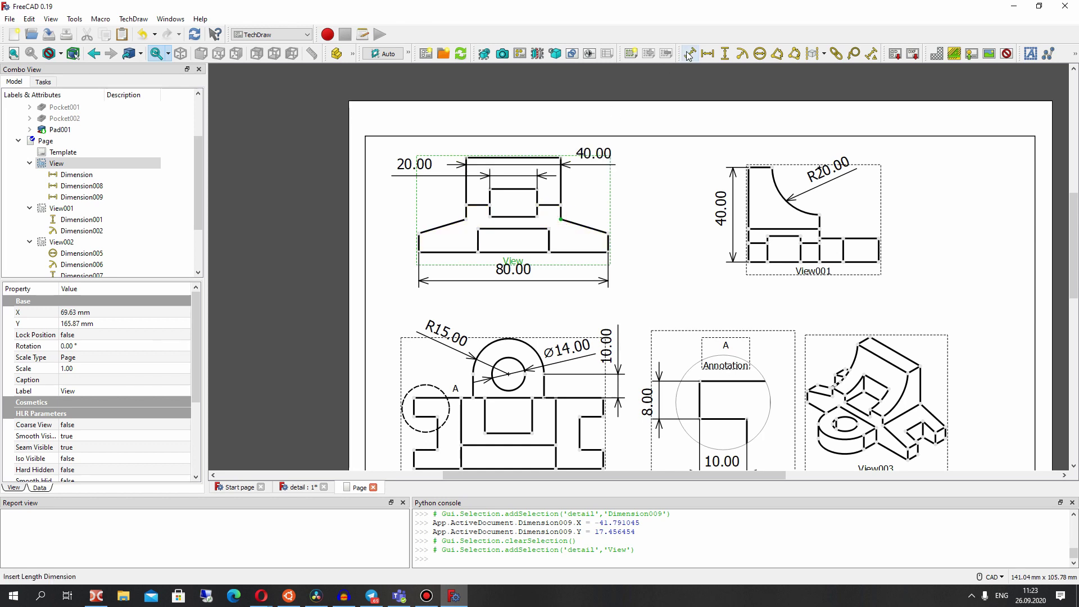
pyautogui.click(725, 53)
pyautogui.press('Return')
pyautogui.click(662, 240)
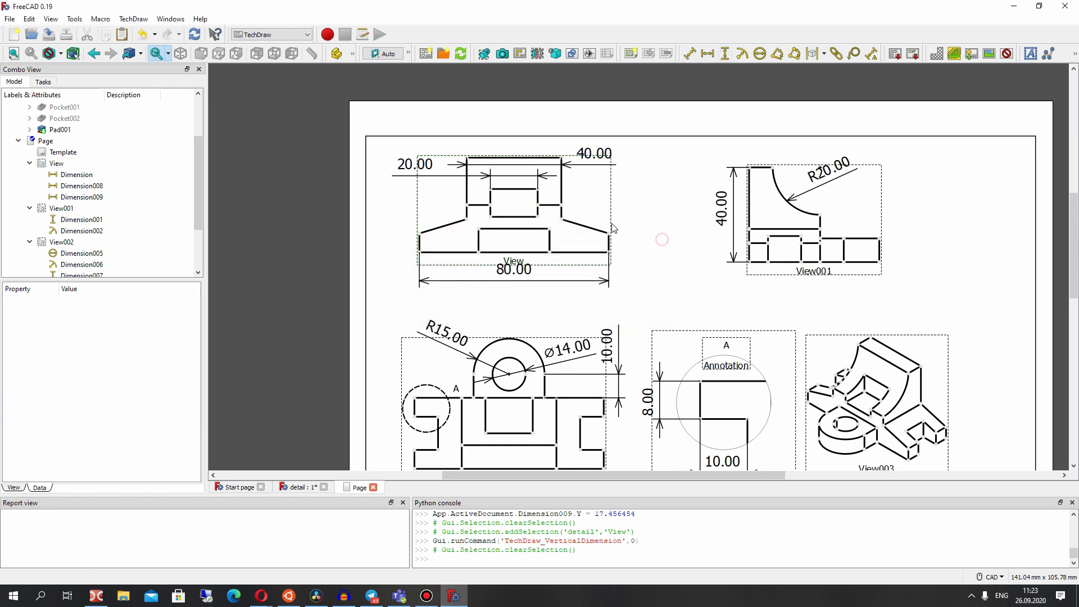
pyautogui.click(561, 206)
pyautogui.keyDown('ctrl'); pyautogui.click(562, 220); pyautogui.keyUp('ctrl')
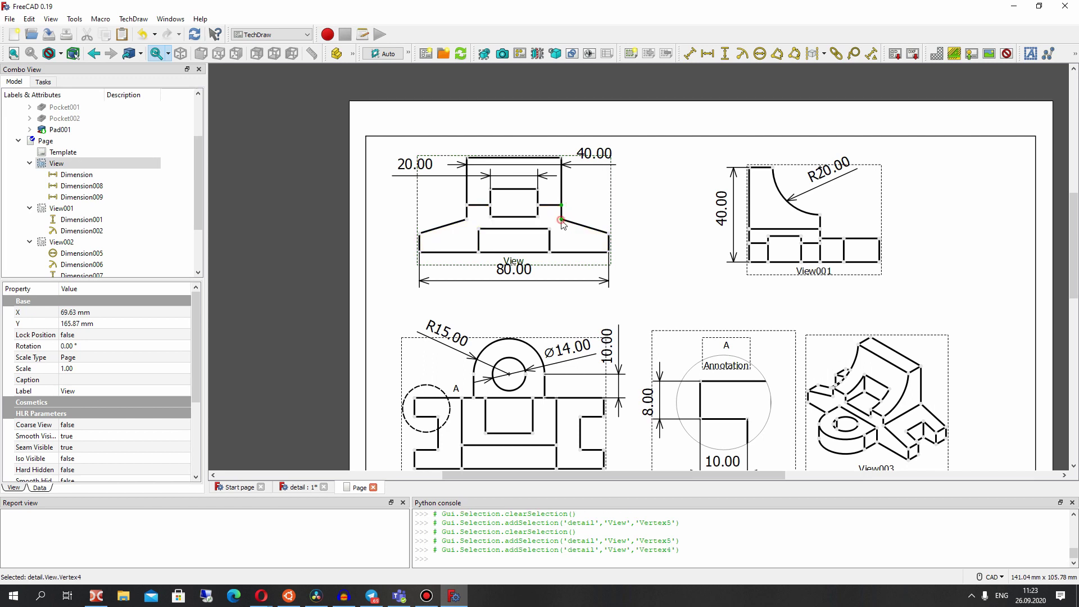
pyautogui.click(725, 53)
pyautogui.moveTo(565, 209); pyautogui.dragTo(615, 180)
pyautogui.click(654, 192)
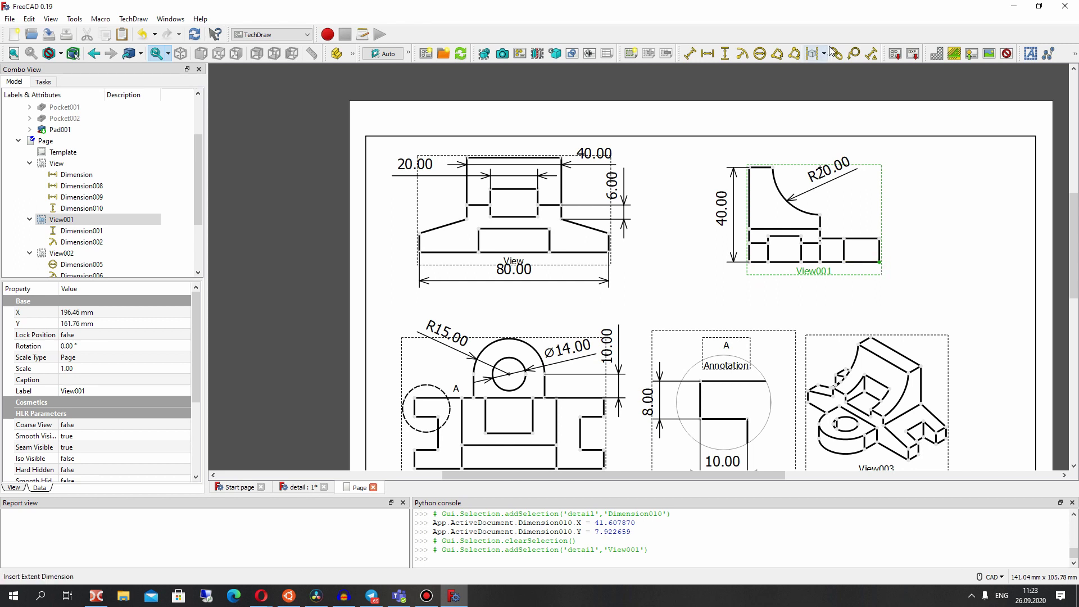
# - Add a 55.00 horizontal dimension between View001's bottom corners
pyautogui.click(707, 54)
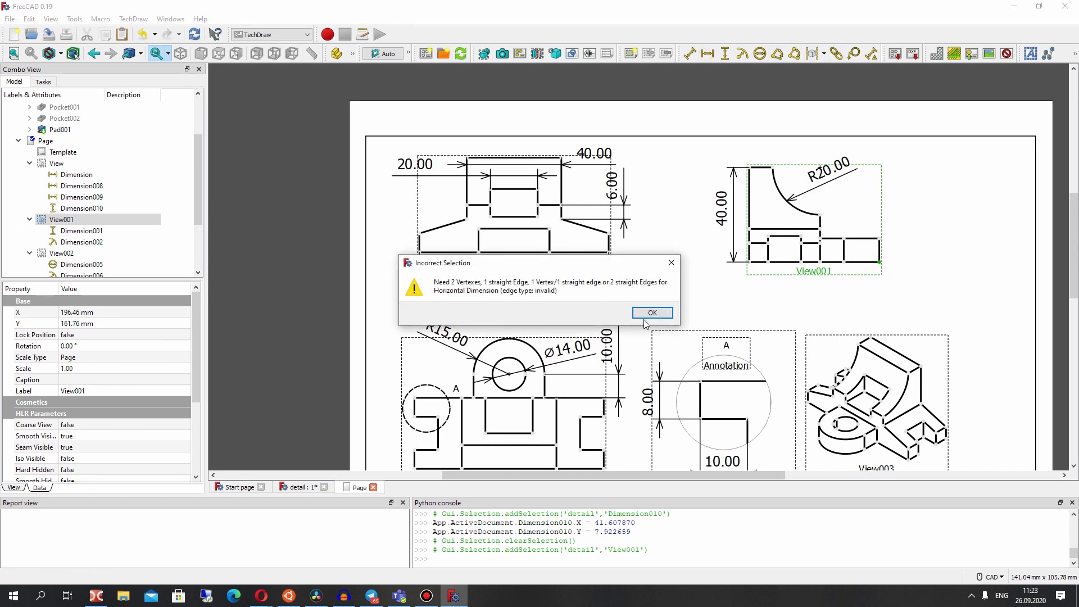
pyautogui.click(653, 317)
pyautogui.click(750, 262)
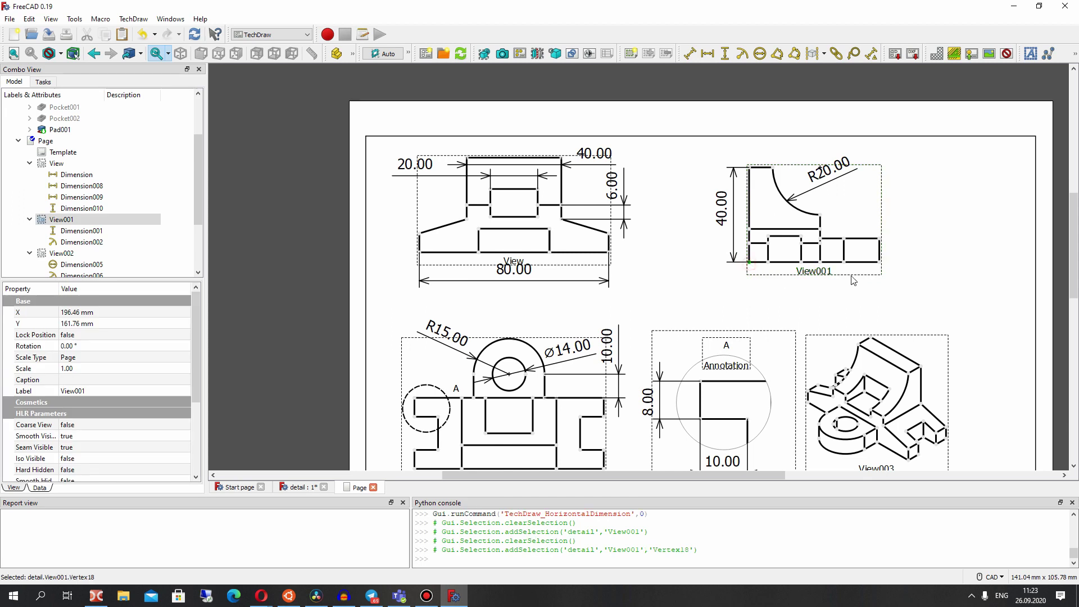
pyautogui.keyDown('ctrl'); pyautogui.click(880, 261); pyautogui.keyUp('ctrl')
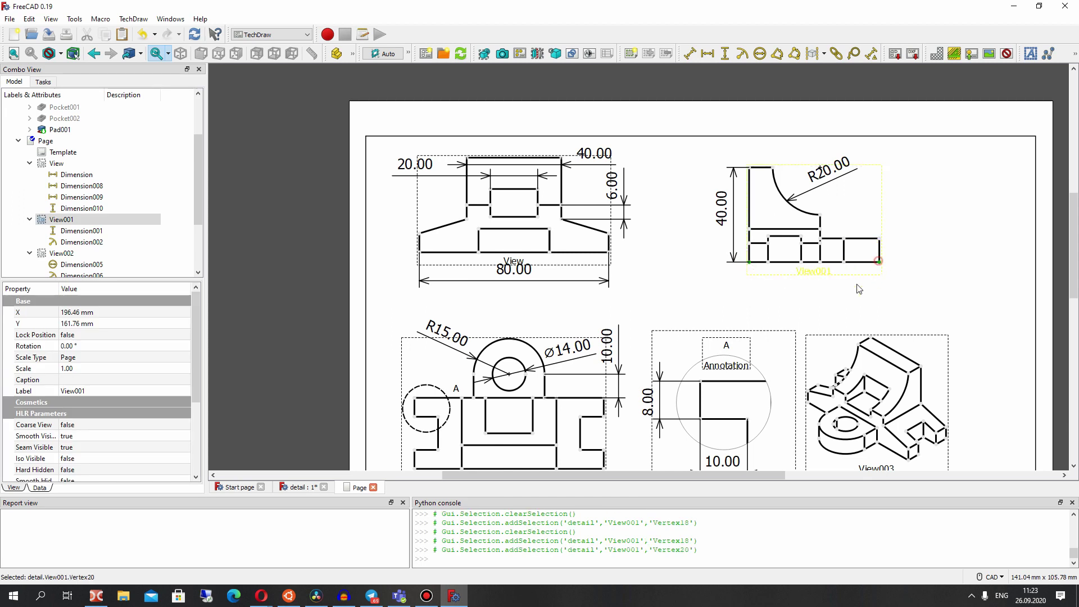
pyautogui.click(708, 53)
pyautogui.click(811, 286)
pyautogui.moveTo(811, 286); pyautogui.dragTo(809, 291)
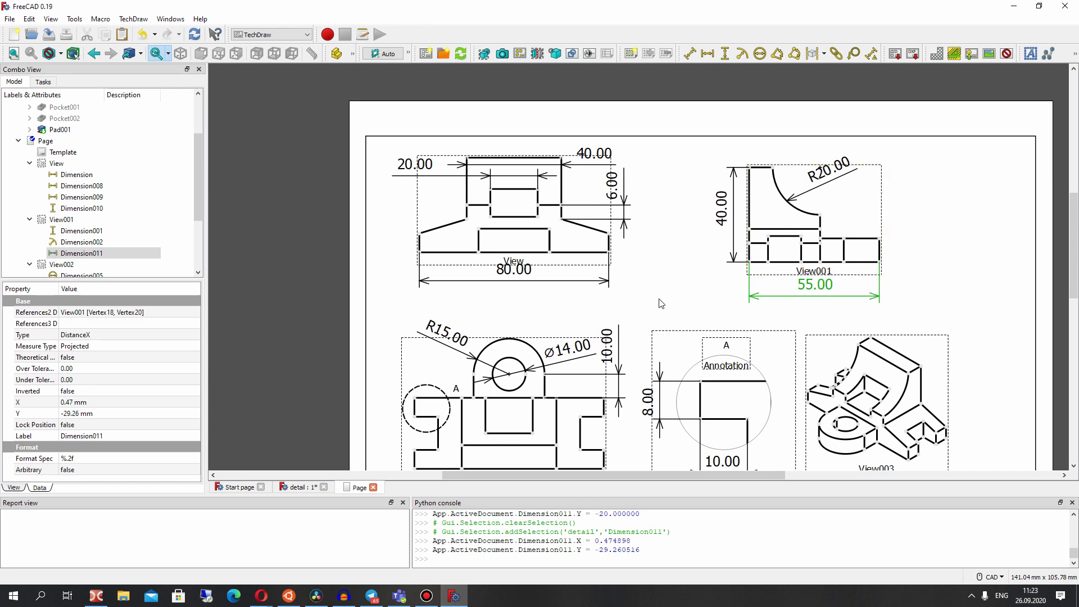
# - Add a 14.00 vertical dimension on View002's lower right side
pyautogui.moveTo(580, 422); pyautogui.dragTo(617, 304, button='middle')
pyautogui.middleClick(616, 304)
pyautogui.click(617, 298)
pyautogui.keyDown('ctrl'); pyautogui.click(617, 331); pyautogui.keyUp('ctrl')
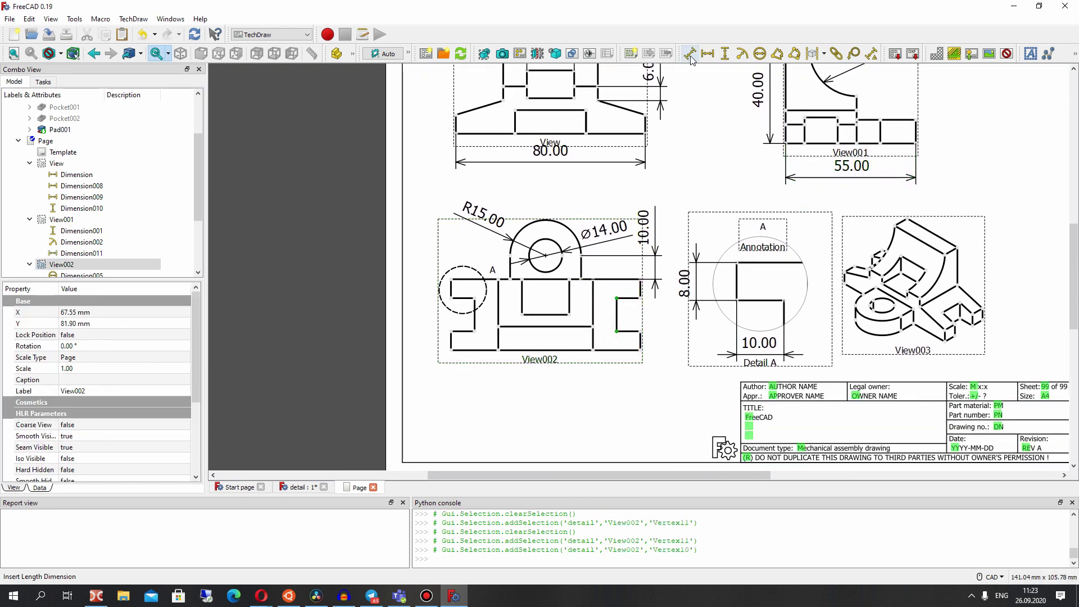
pyautogui.click(723, 58)
pyautogui.moveTo(648, 315); pyautogui.dragTo(653, 362)
pyautogui.click(677, 337)
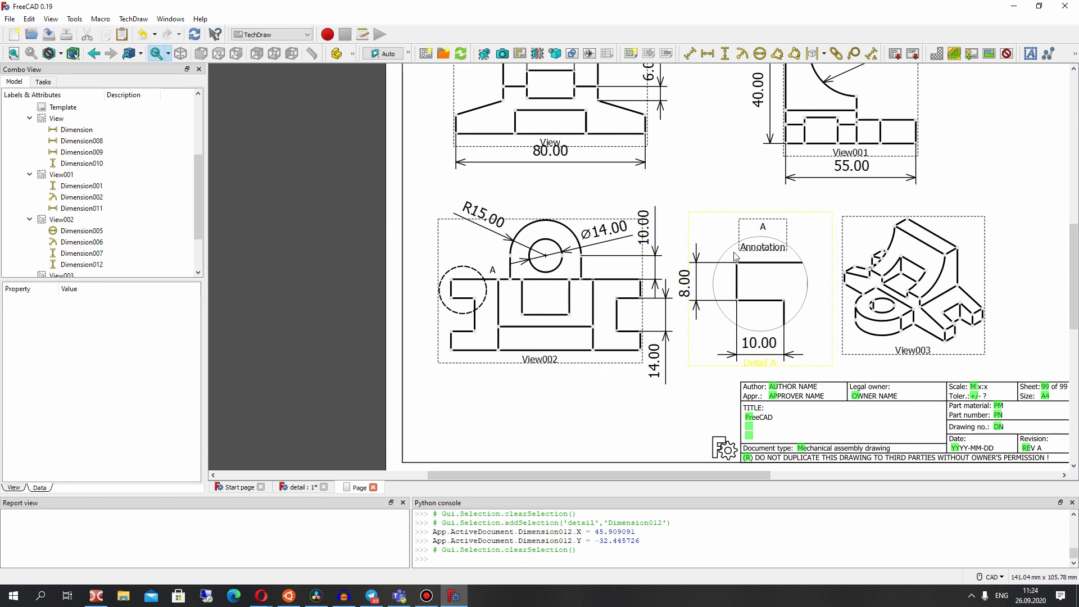
# - Move View003, Detail A with its annotation, and the 14.00 dimension right; lower View001
pyautogui.scroll(-2, 850, 224)
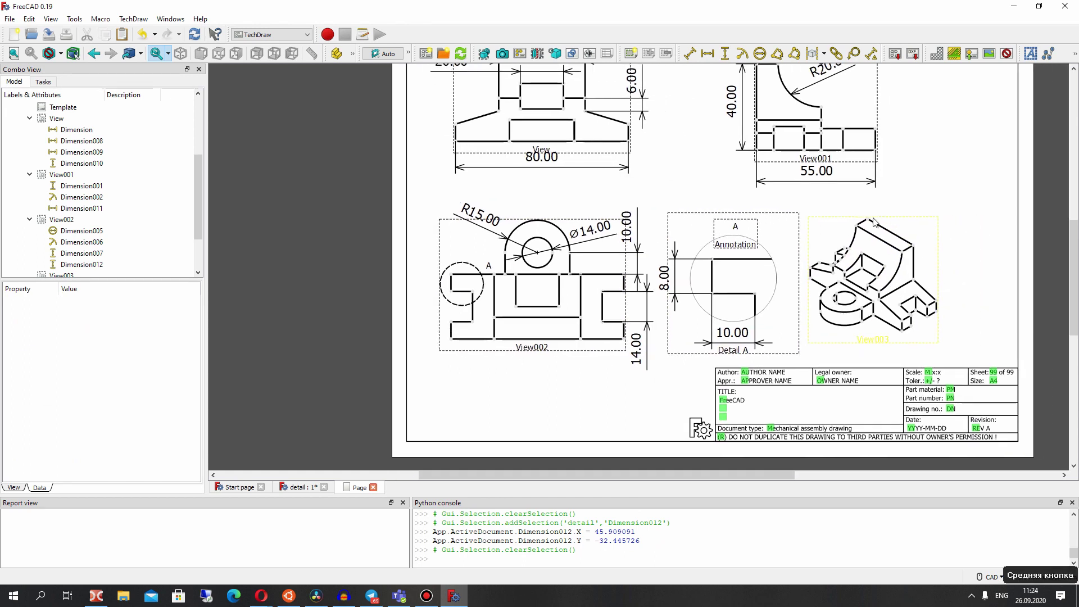
pyautogui.moveTo(850, 224); pyautogui.dragTo(889, 225)
pyautogui.moveTo(787, 213); pyautogui.dragTo(815, 217)
pyautogui.moveTo(733, 249); pyautogui.dragTo(763, 249)
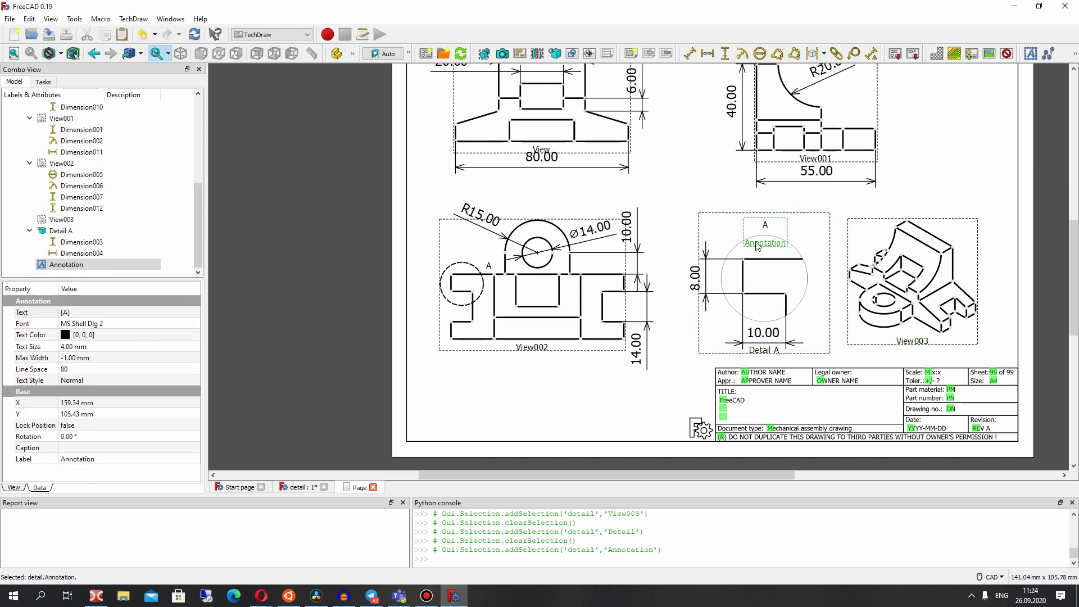
pyautogui.moveTo(638, 350); pyautogui.dragTo(647, 351)
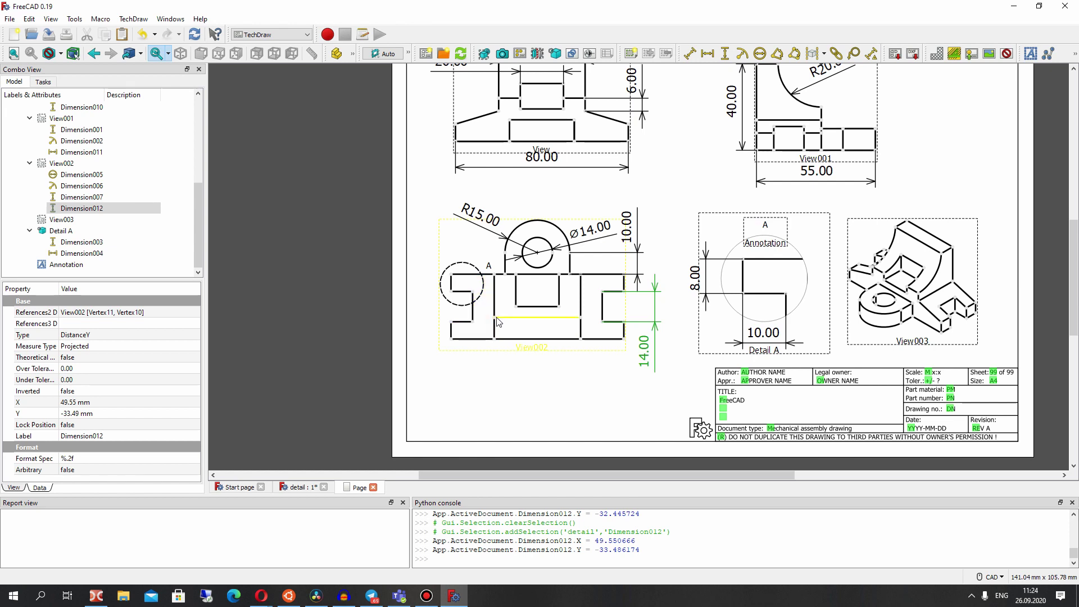
pyautogui.moveTo(672, 140); pyautogui.dragTo(661, 199, button='middle')
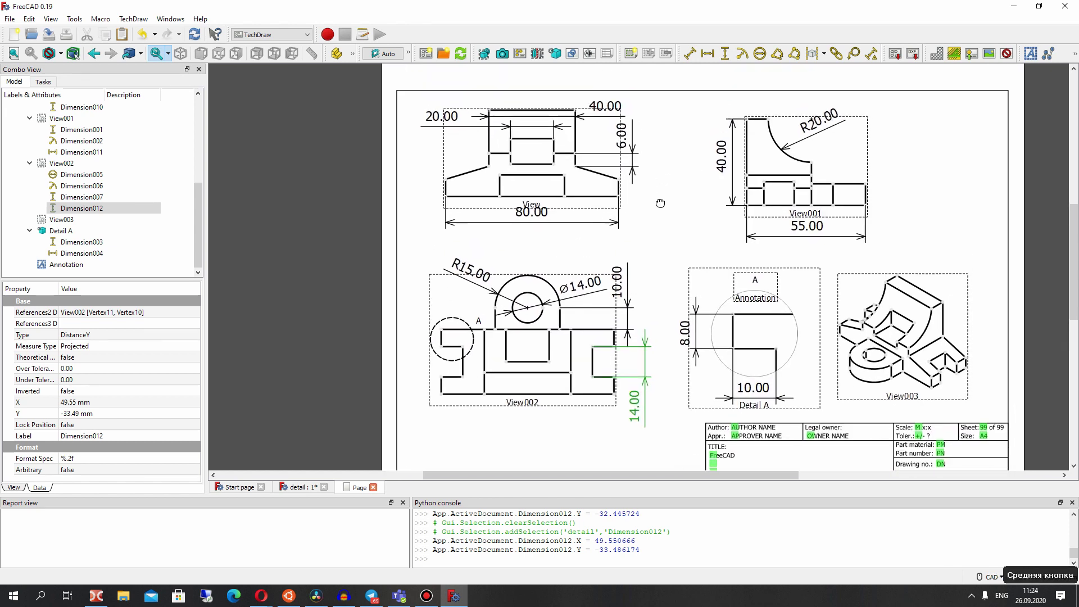
pyautogui.moveTo(782, 225); pyautogui.dragTo(784, 234)
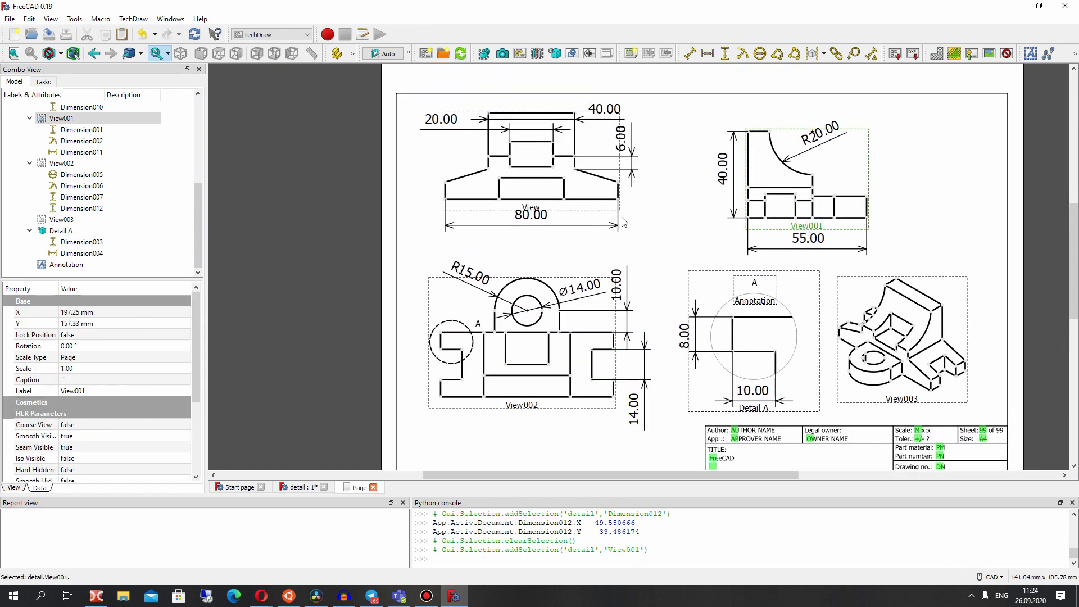
# - Reposition the 80.00 dimension below the front view and raise the 40.00 dimension
pyautogui.moveTo(539, 209); pyautogui.dragTo(534, 224)
pyautogui.click(533, 207)
pyautogui.moveTo(580, 141); pyautogui.dragTo(591, 123)
pyautogui.click(652, 164)
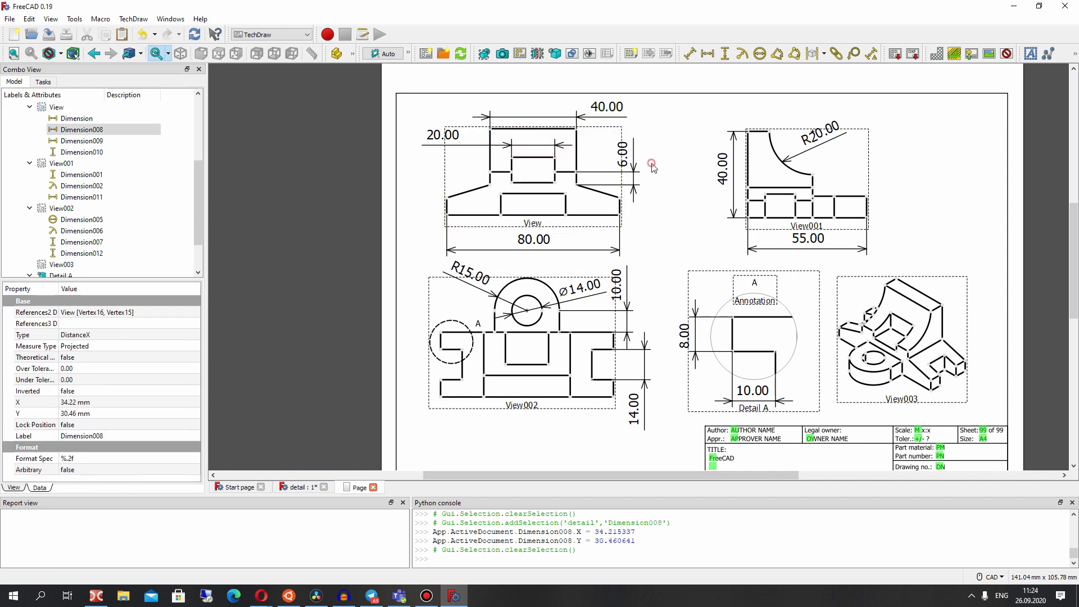
# - Add a 10.00 horizontal dimension across View001's top, placed above its top-left corner
pyautogui.click(771, 131)
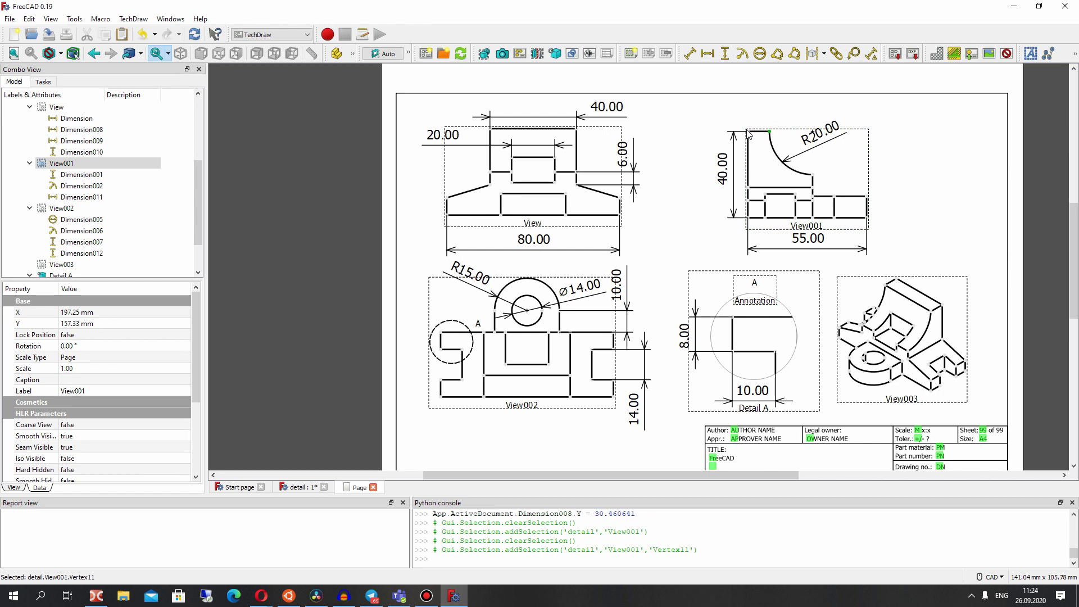
pyautogui.click(750, 131)
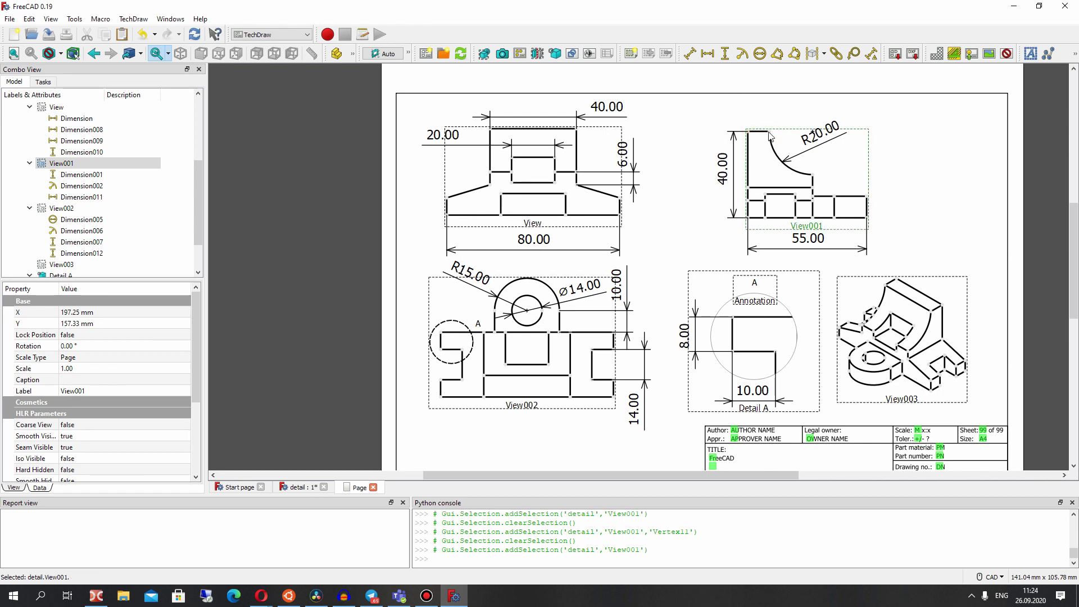
pyautogui.scroll(2, 769, 135)
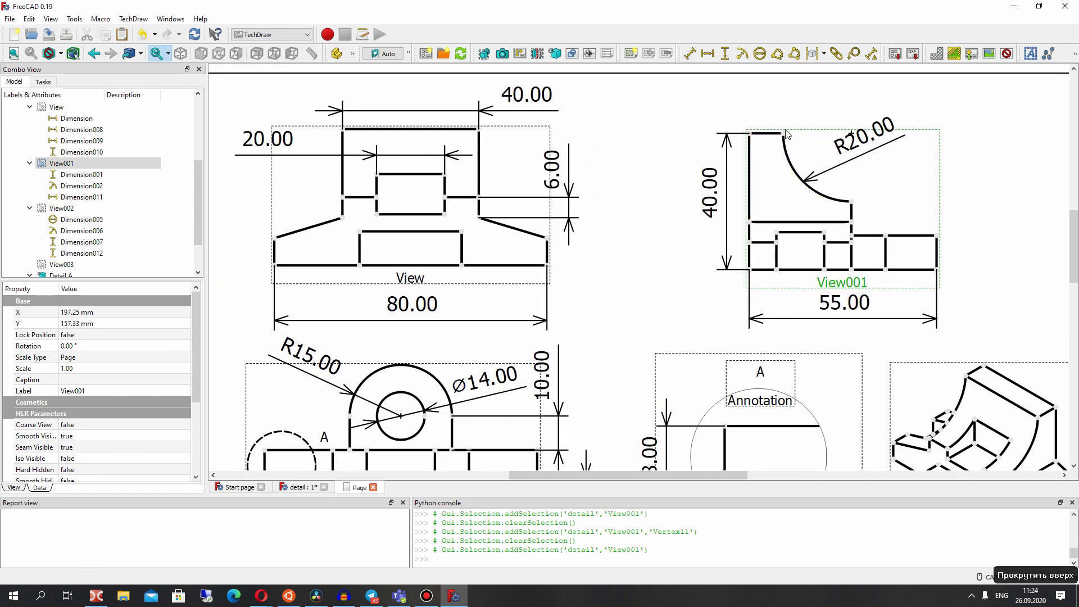
pyautogui.click(783, 135)
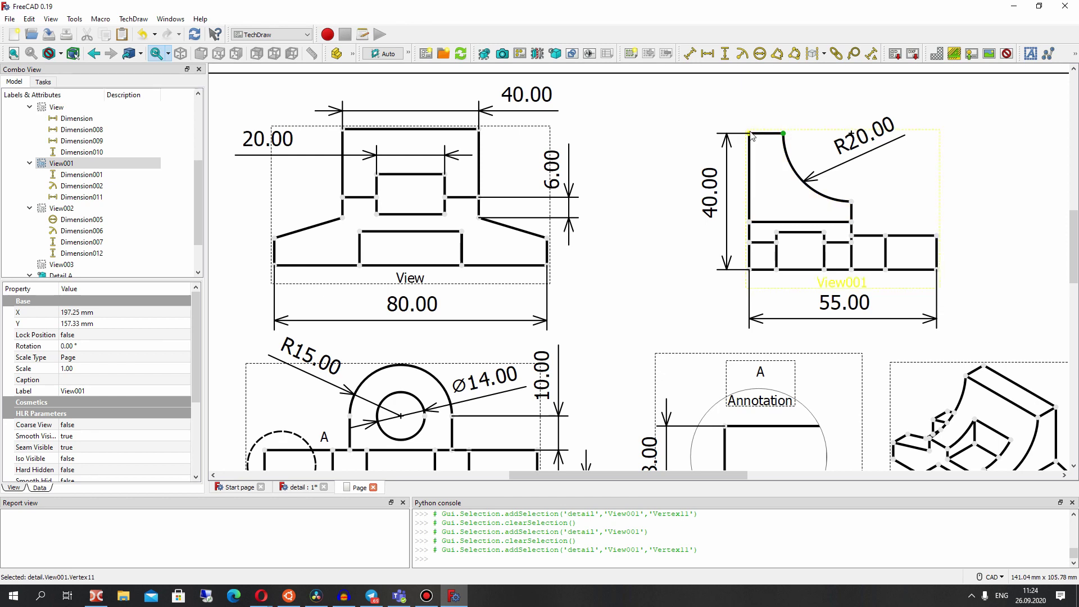
pyautogui.keyDown('ctrl'); pyautogui.click(750, 134); pyautogui.keyUp('ctrl')
pyautogui.click(708, 53)
pyautogui.moveTo(768, 138); pyautogui.dragTo(697, 99)
pyautogui.click(656, 146)
pyautogui.scroll(-2, 649, 190)
pyautogui.scroll(-3, 650, 189)
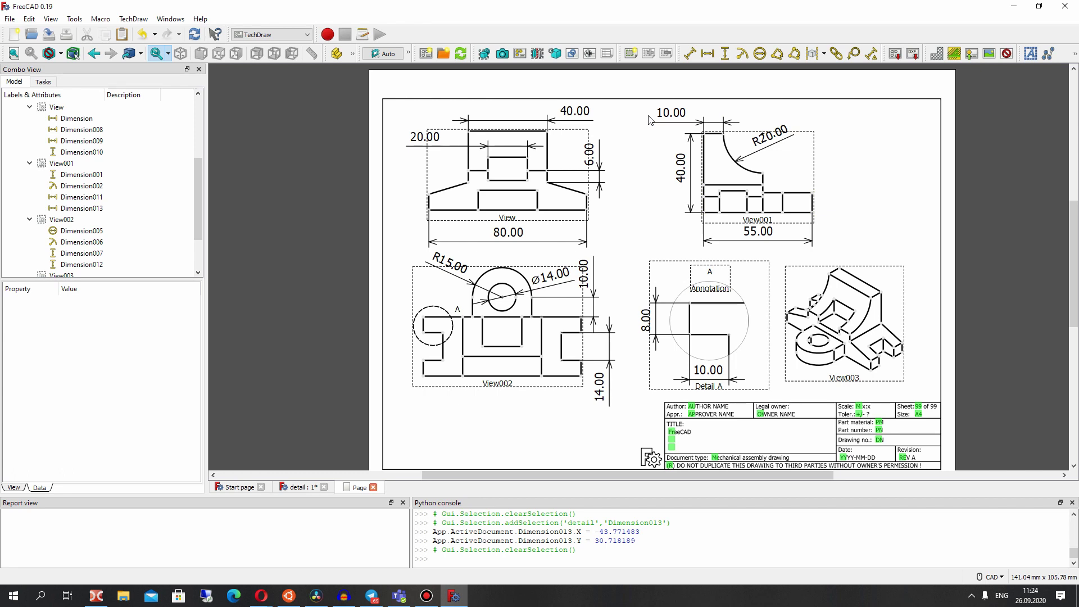
pyautogui.scroll(-3, 157, 241)
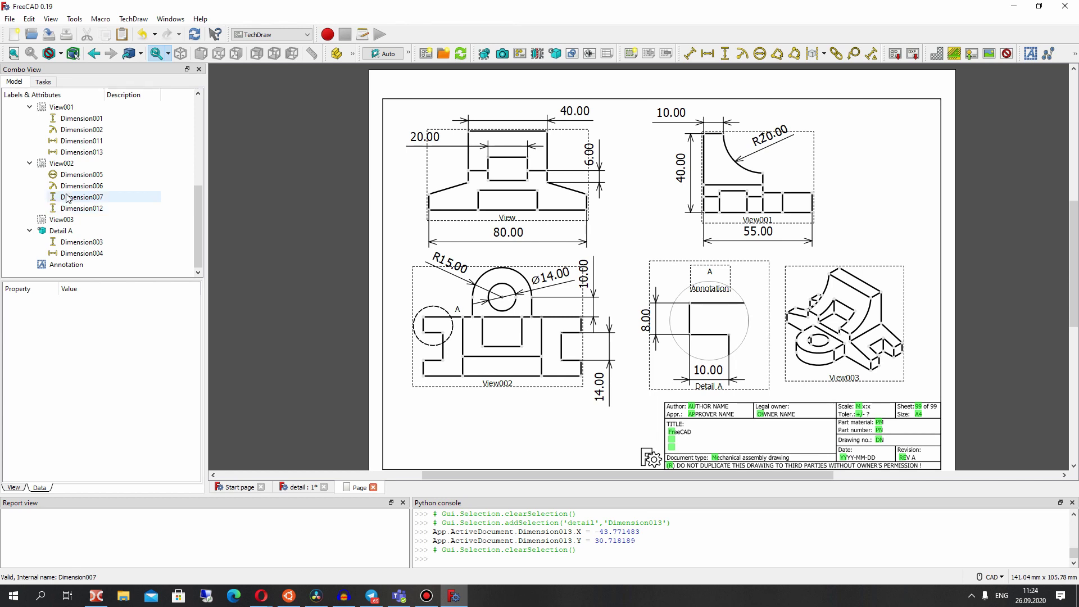
pyautogui.click(132, 19)
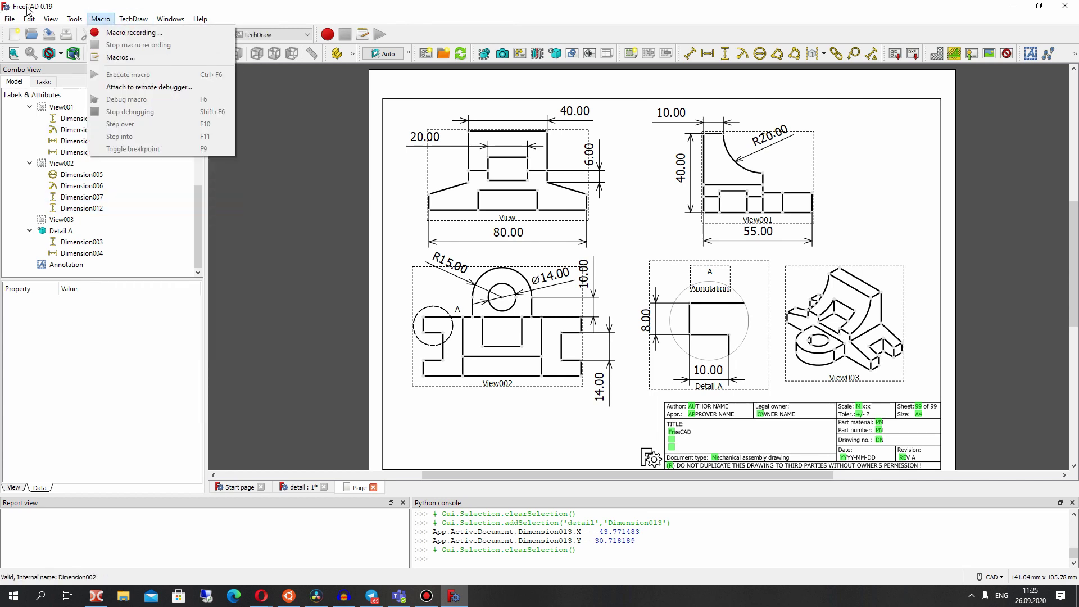
pyautogui.moveTo(28, 19)
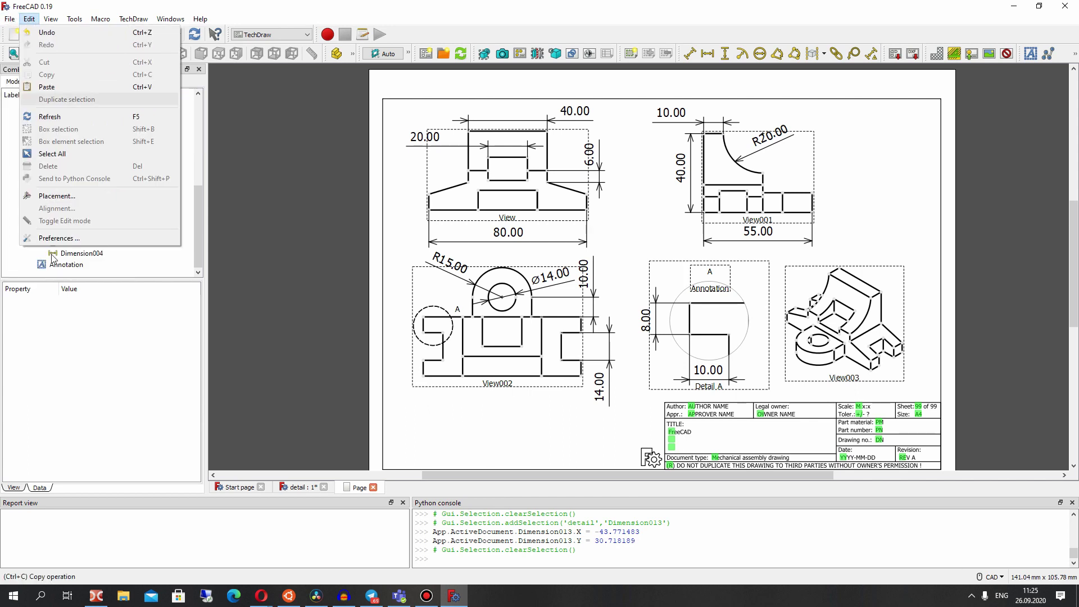
pyautogui.click(56, 238)
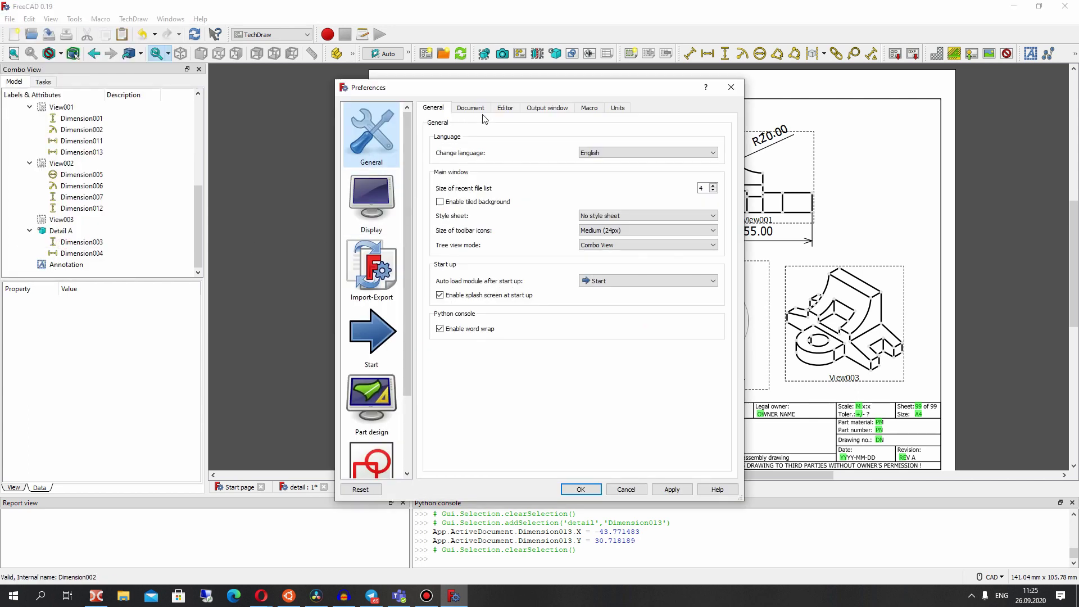
pyautogui.scroll(-3, 364, 421)
pyautogui.click(366, 440)
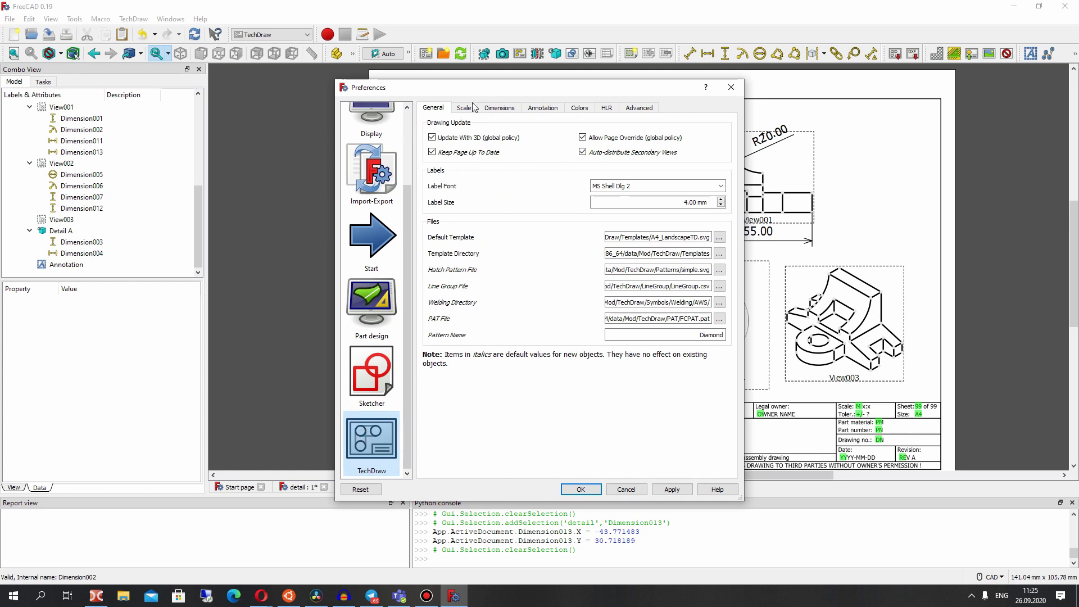
pyautogui.click(500, 108)
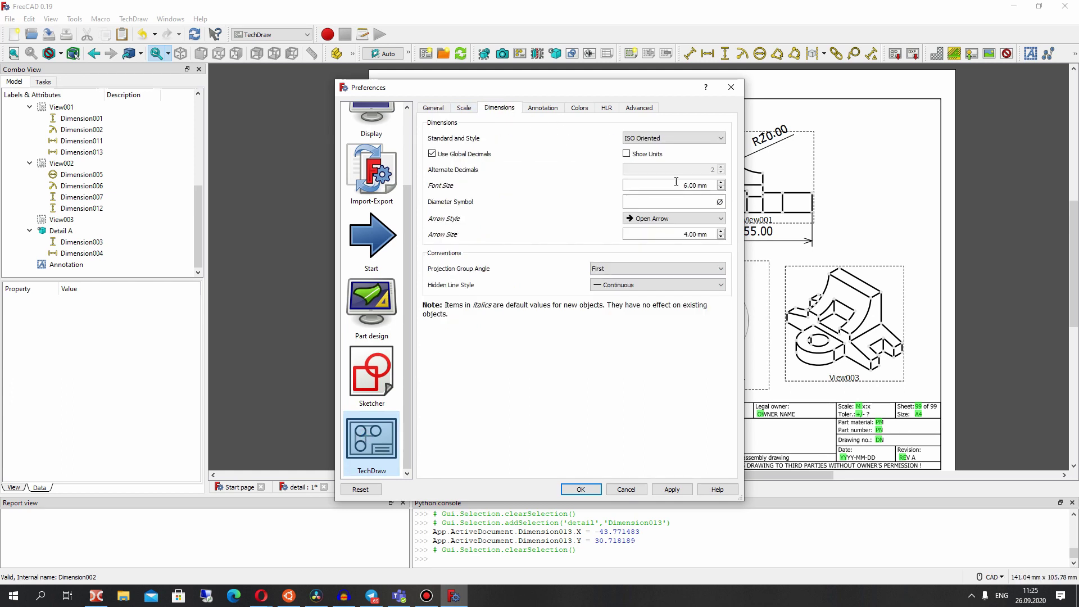
pyautogui.moveTo(713, 202); pyautogui.dragTo(737, 202)
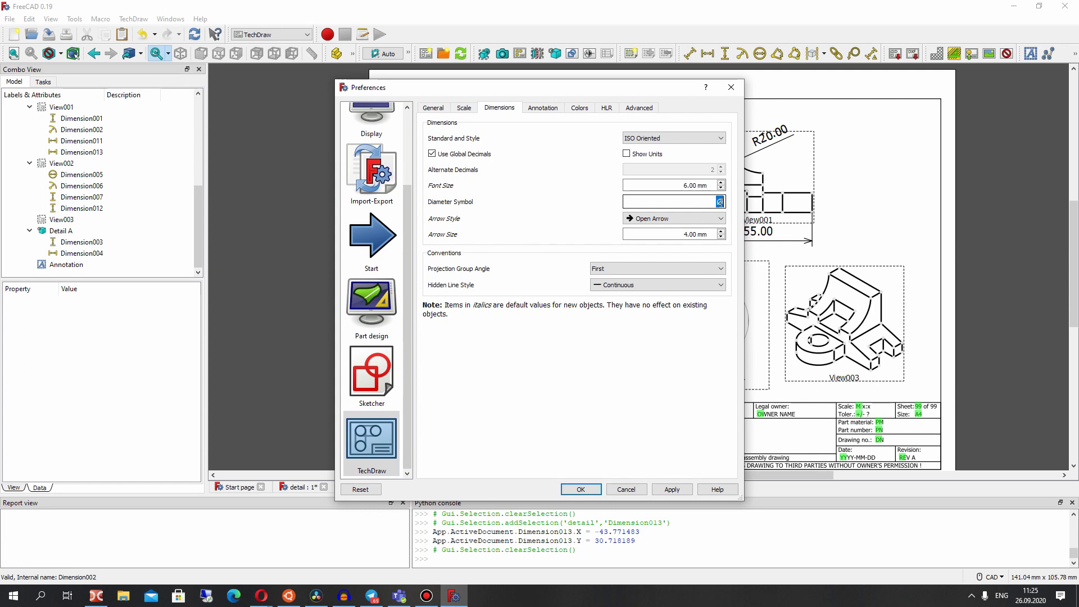
pyautogui.rightClick(721, 200)
pyautogui.click(748, 240)
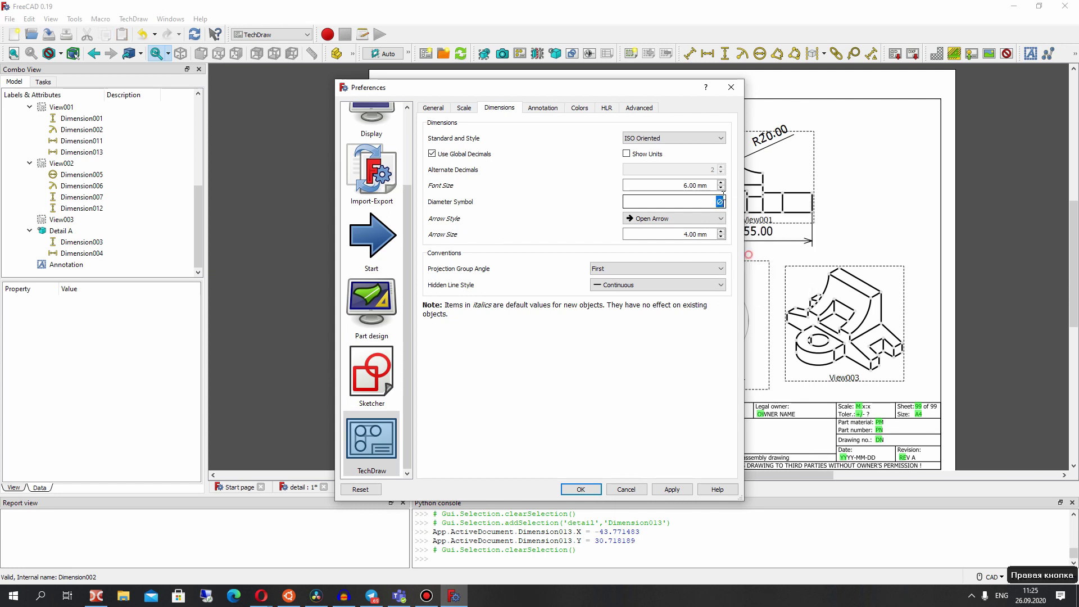
pyautogui.click(732, 87)
# - Prefix Dimension013's Format Spec with the ⌀ symbol so it reads ⌀10.00
pyautogui.click(671, 113)
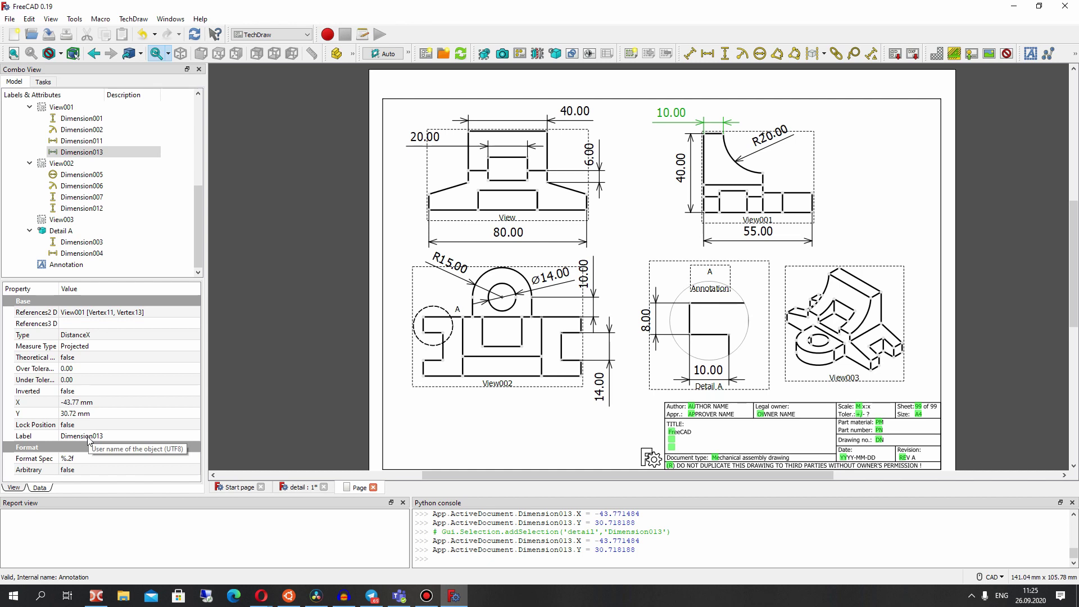
pyautogui.click(99, 459)
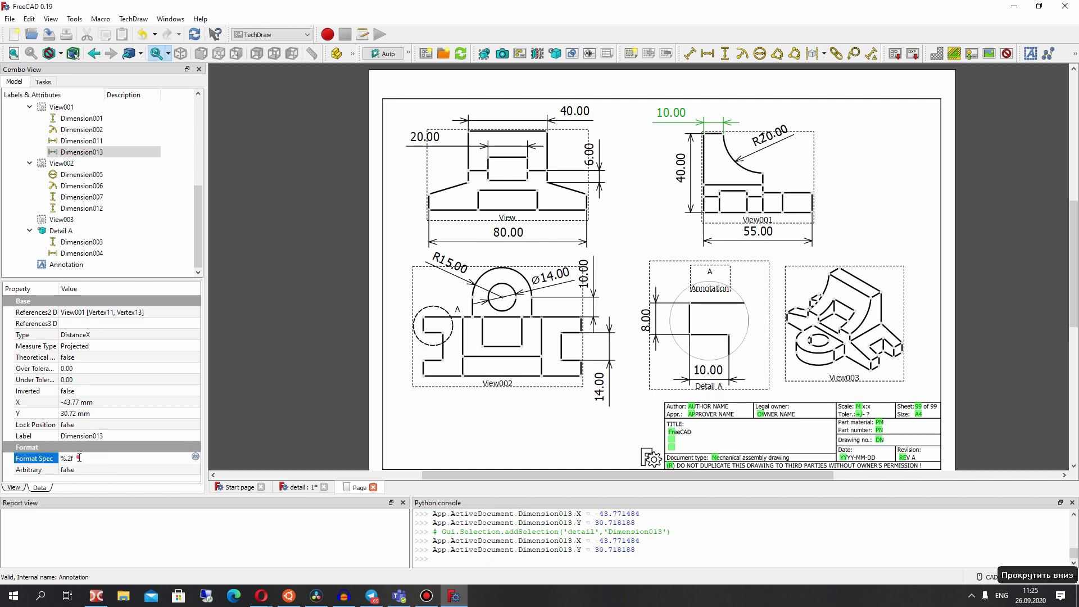
pyautogui.moveTo(79, 458); pyautogui.dragTo(46, 462)
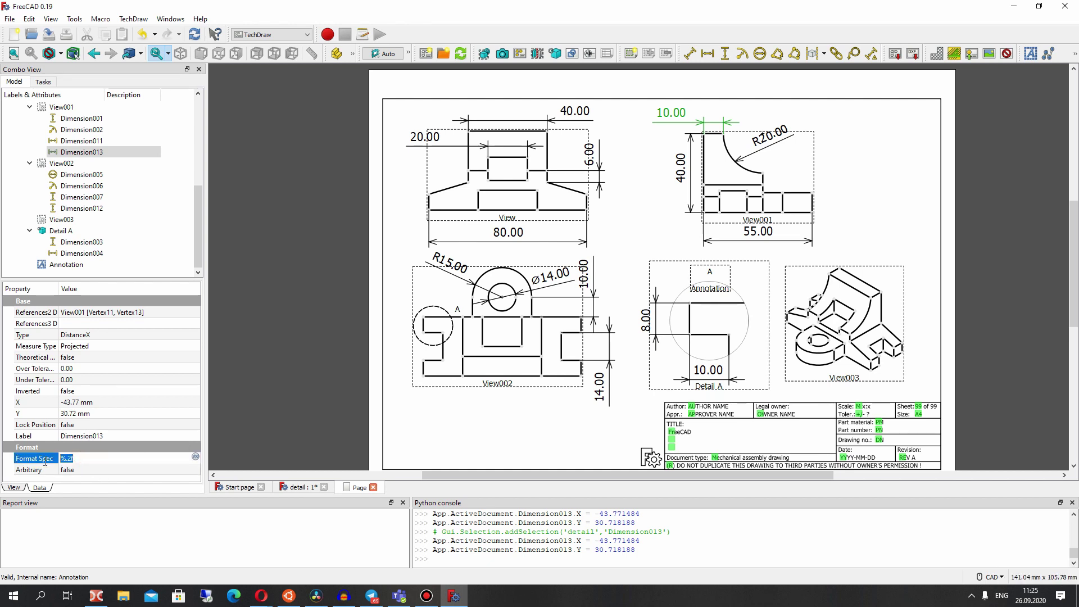
pyautogui.click(90, 460)
pyautogui.hotkey('ctrl', 'v')
pyautogui.press('BackSpace')
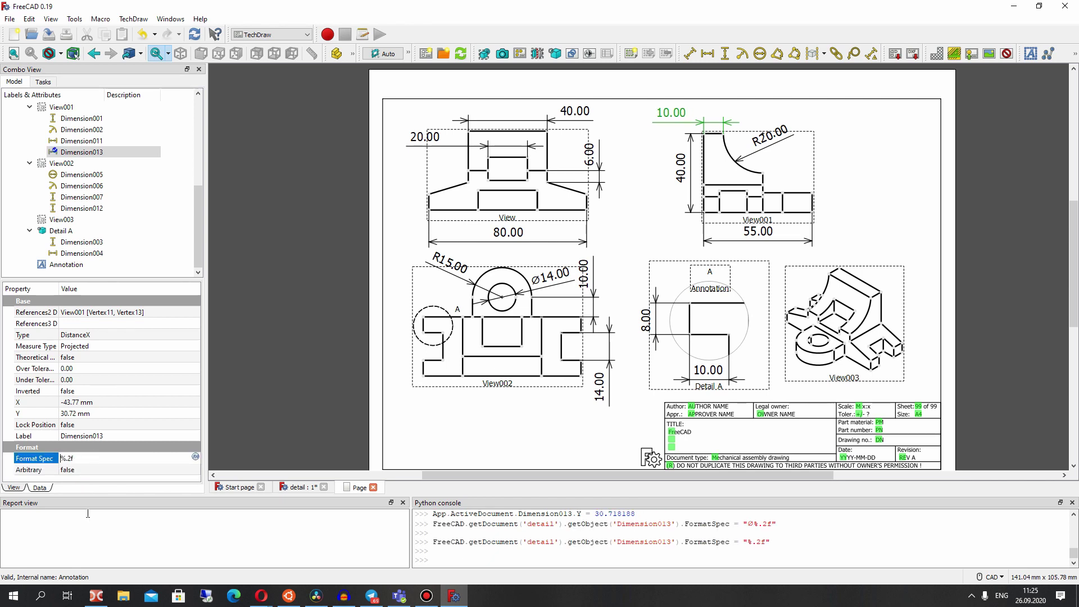
pyautogui.rightClick(61, 458)
pyautogui.click(79, 513)
pyautogui.click(281, 436)
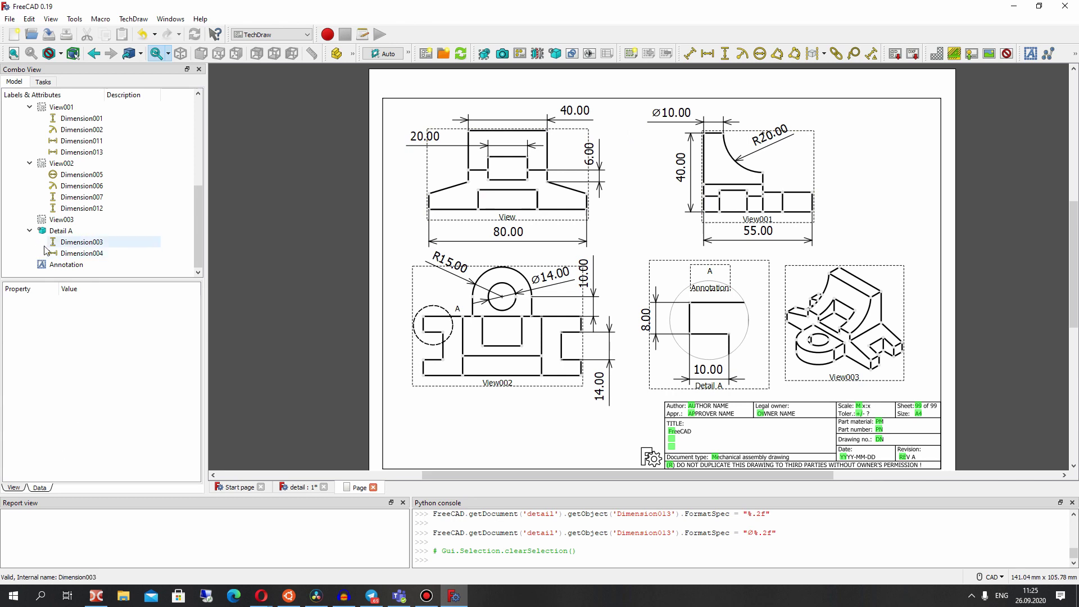
# - Inspect the properties of Dimension003 and Dimension004 in Detail A
pyautogui.click(74, 255)
pyautogui.click(74, 242)
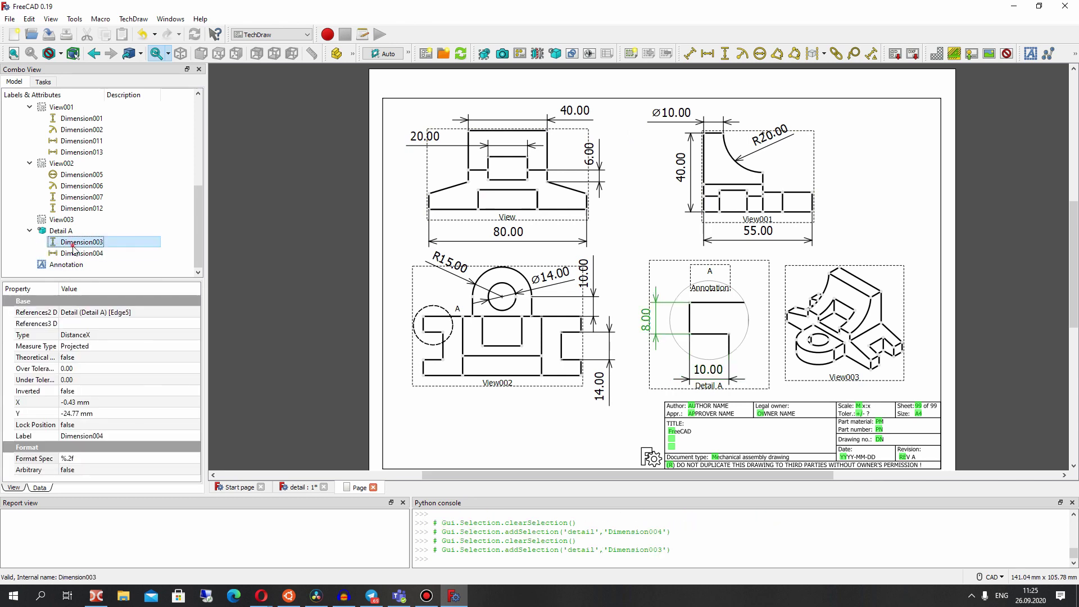
pyautogui.click(73, 253)
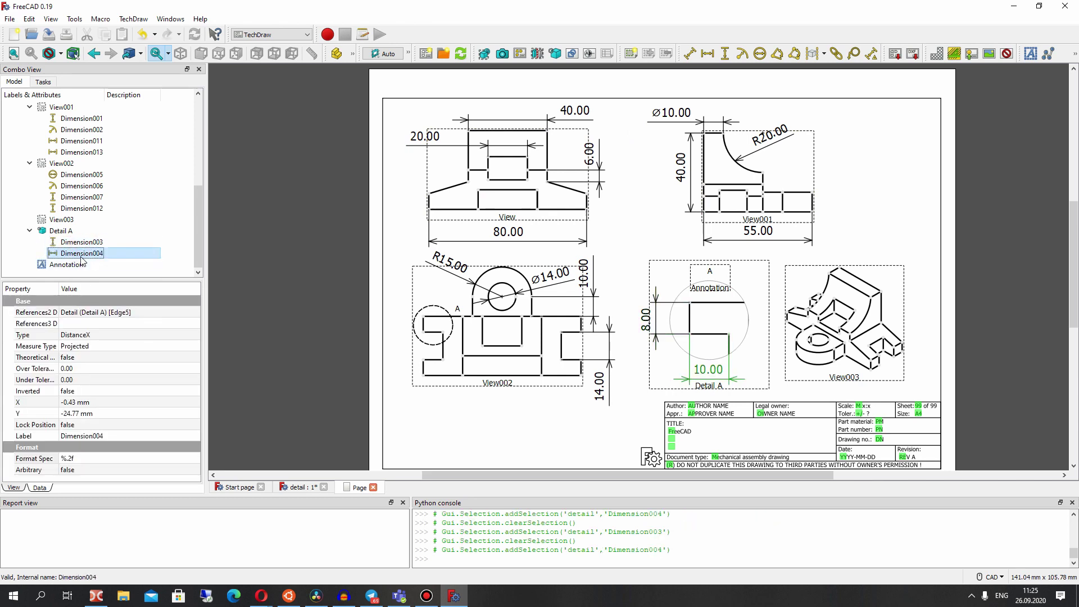
pyautogui.click(88, 243)
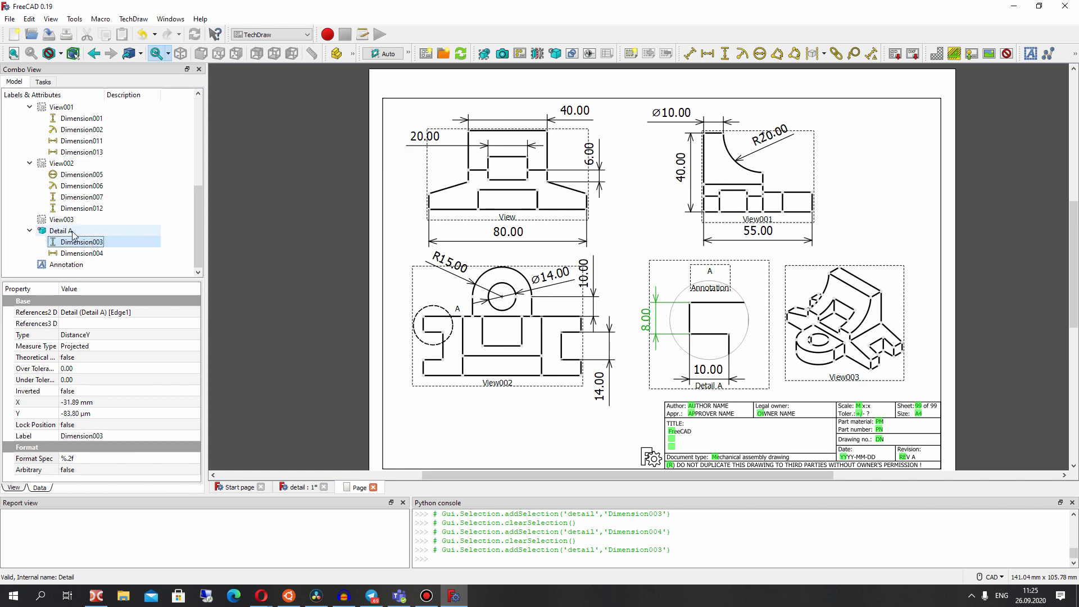
# - Remove the ⌀ from Dimension013's Format Spec, leaving %.2f
pyautogui.click(664, 111)
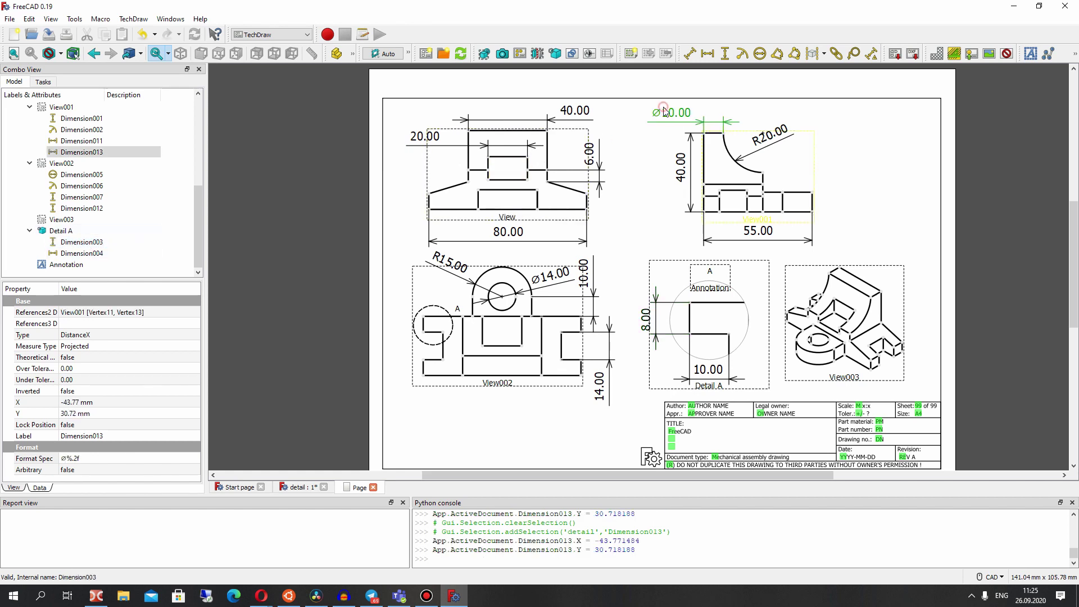
pyautogui.click(65, 458)
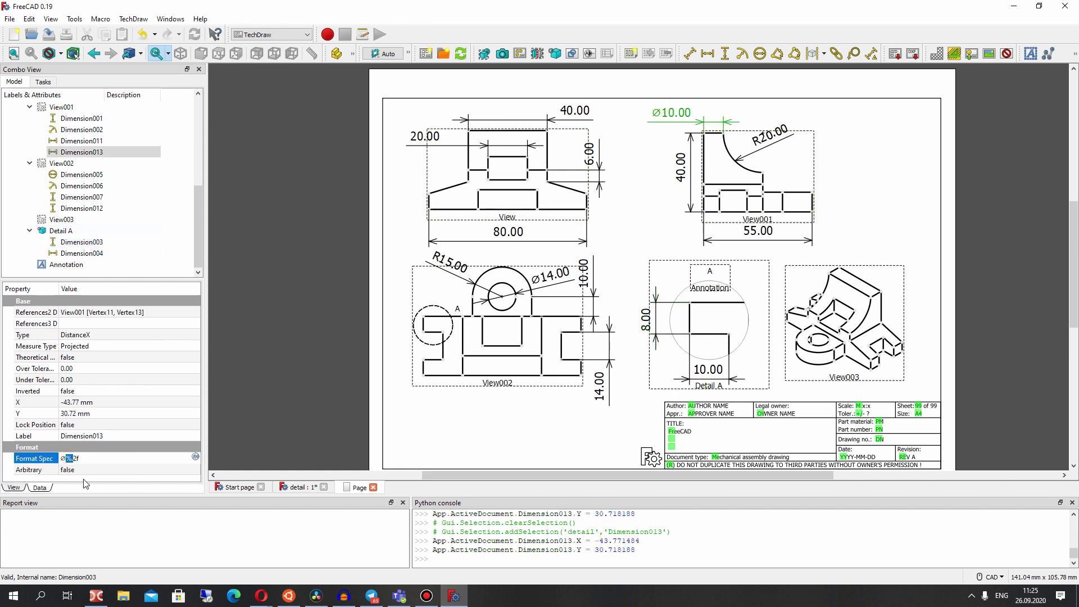
pyautogui.press('BackSpace')
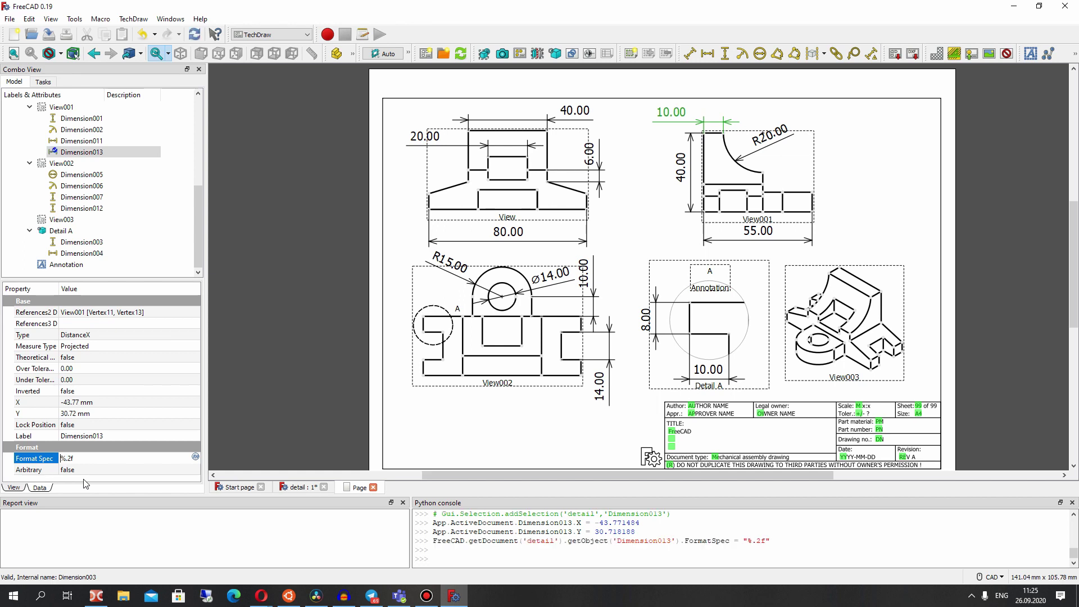
pyautogui.click(279, 321)
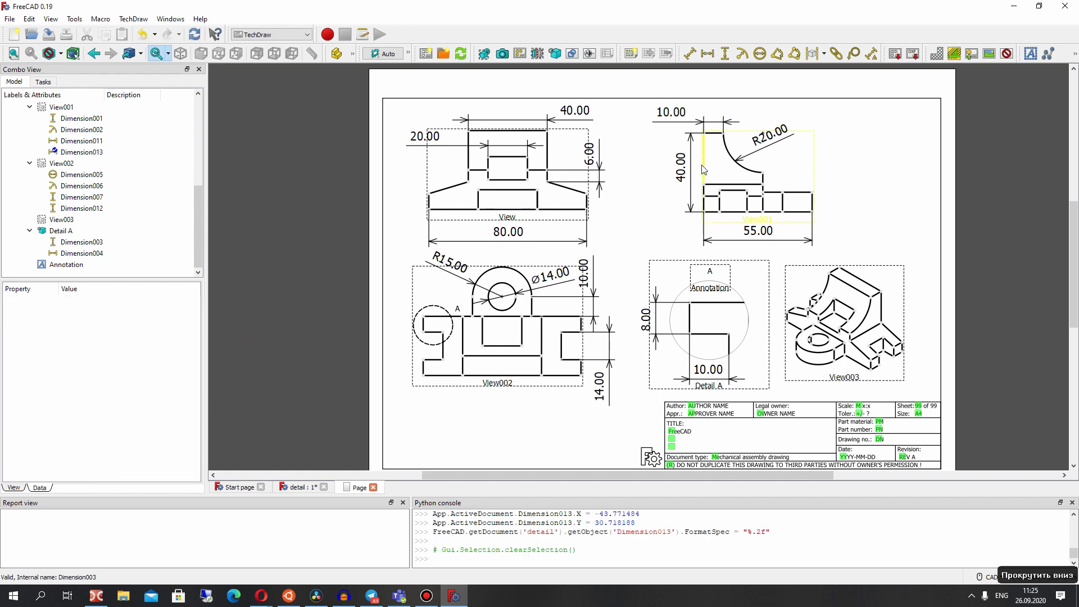
pyautogui.scroll(-1, 624, 242)
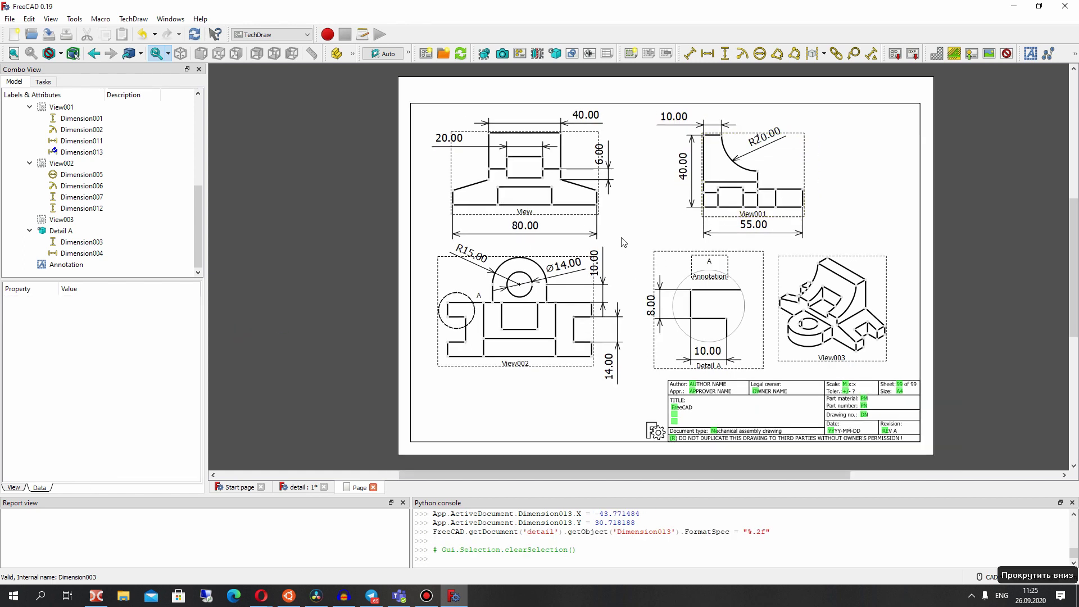
pyautogui.click(1005, 56)
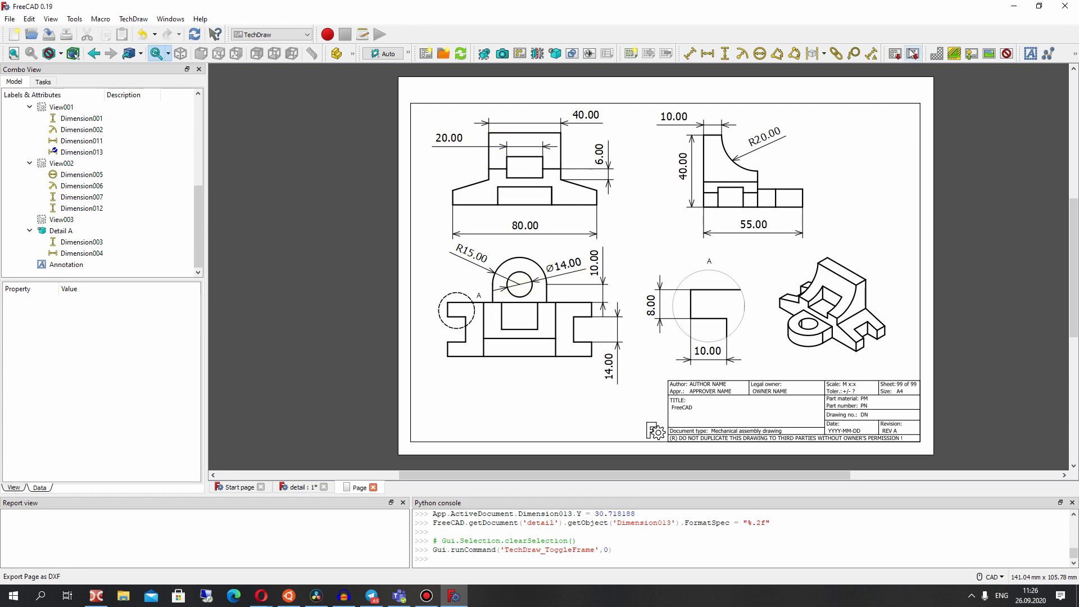
pyautogui.click(1006, 54)
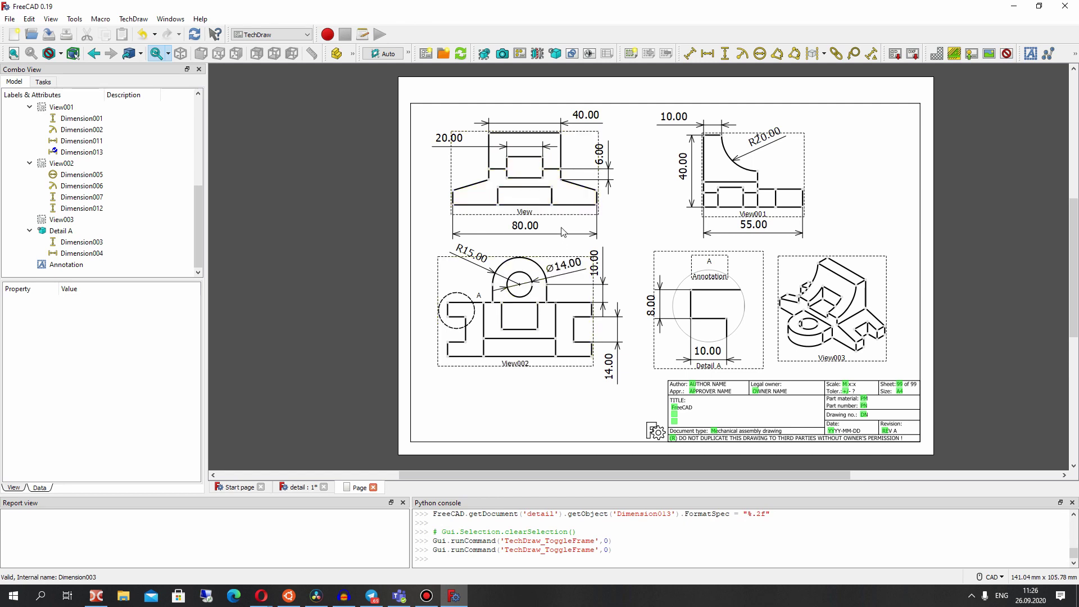
# - Add a vertical dimension (11.77) between two points and place it left of the view
pyautogui.click(542, 157)
pyautogui.keyDown('ctrl'); pyautogui.click(543, 178); pyautogui.keyUp('ctrl')
pyautogui.click(725, 54)
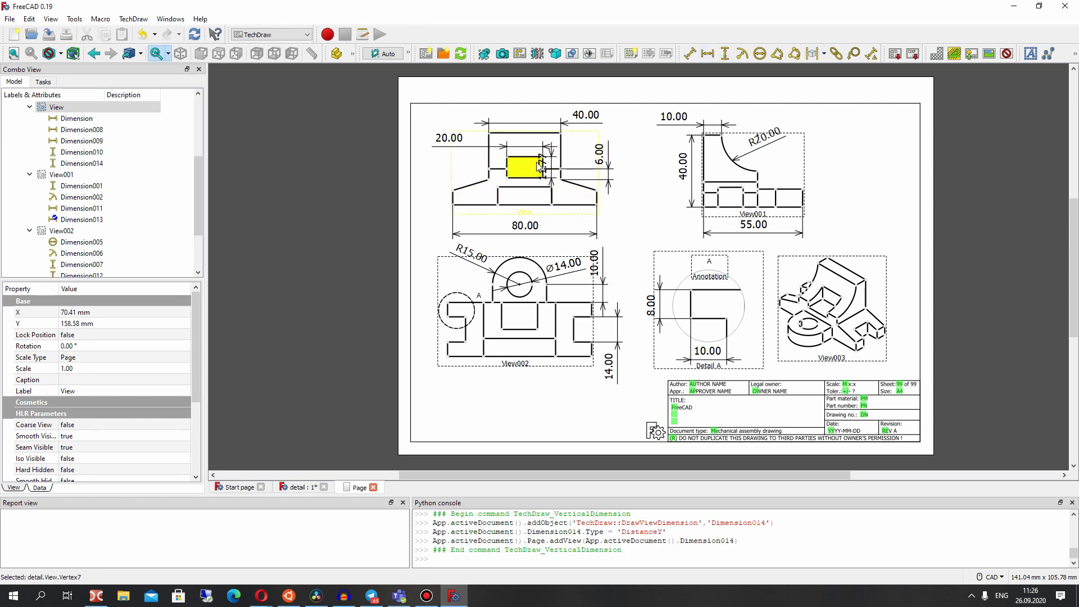
pyautogui.moveTo(542, 163); pyautogui.dragTo(425, 205)
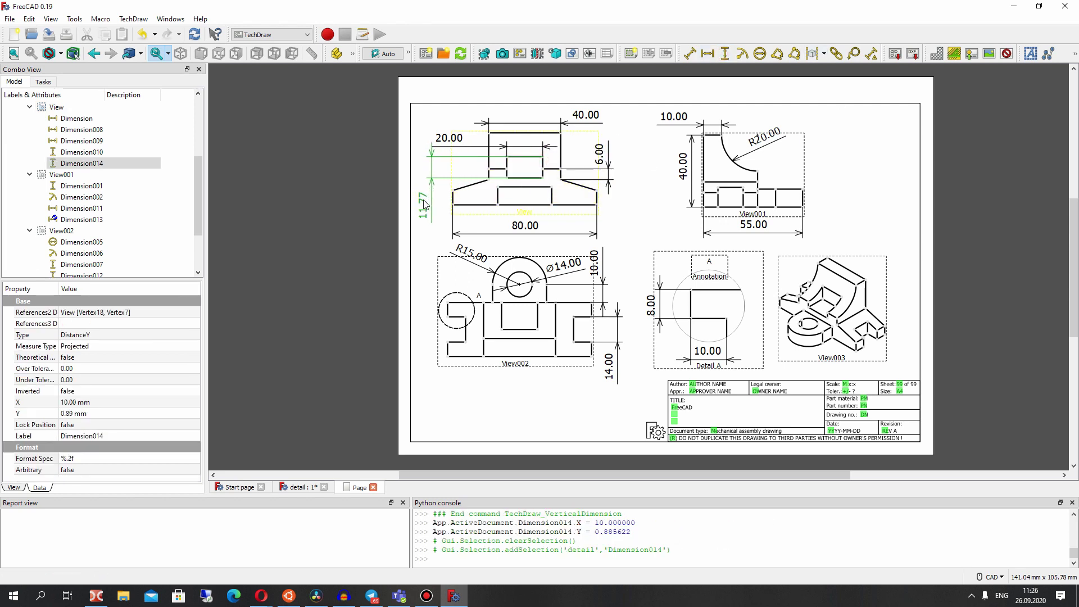
pyautogui.scroll(3, 424, 205)
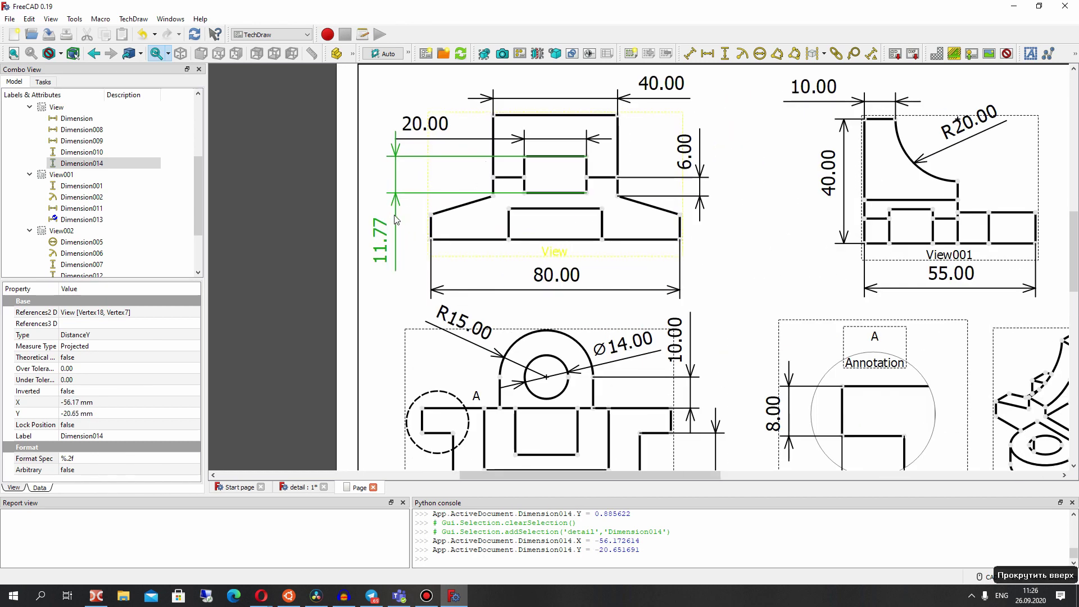
# - Reposition the 11.77 dimension label and shift the 20.00 dimension to the right
pyautogui.click(376, 225)
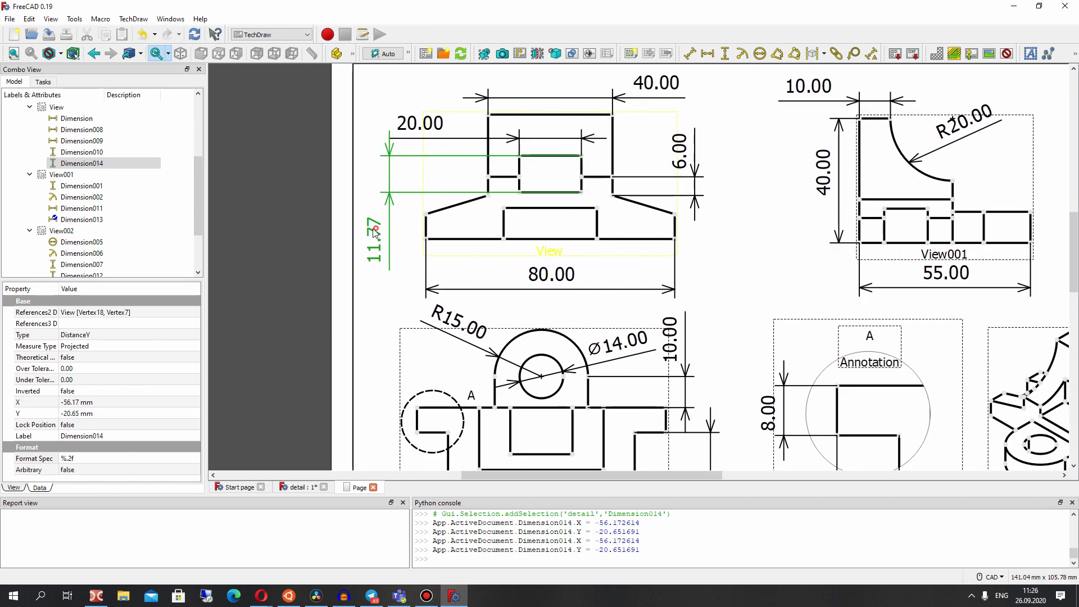
pyautogui.moveTo(376, 225); pyautogui.dragTo(375, 210)
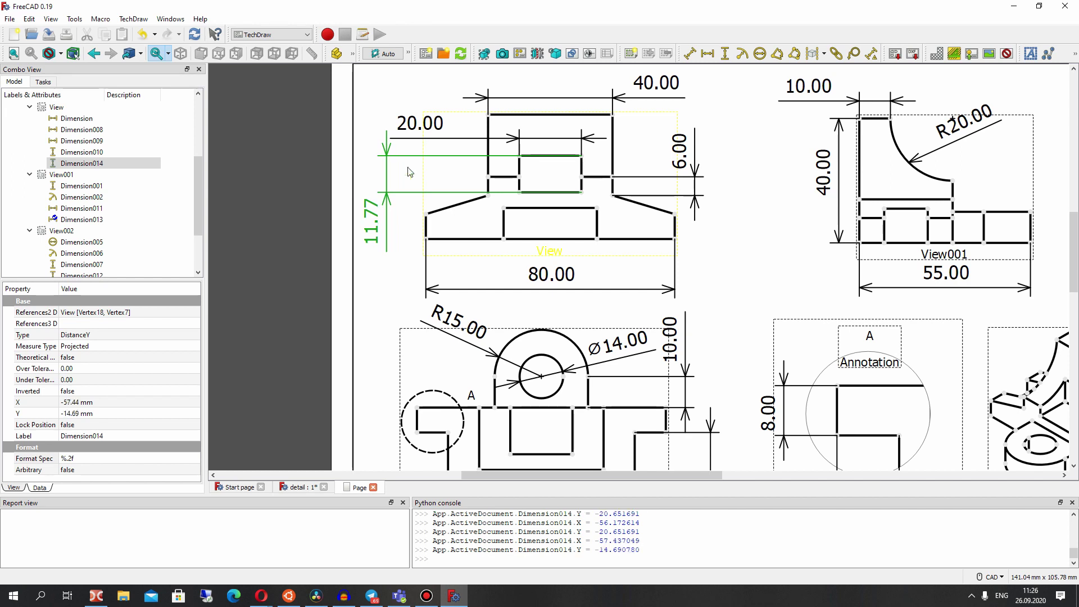
pyautogui.moveTo(413, 126); pyautogui.dragTo(443, 124)
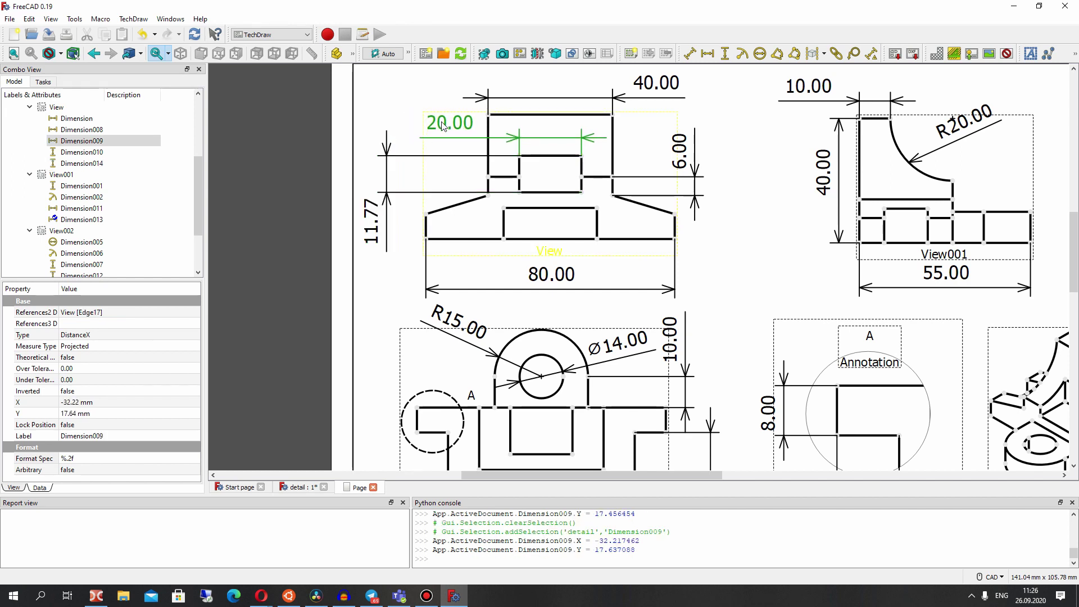
pyautogui.moveTo(368, 211); pyautogui.dragTo(384, 208)
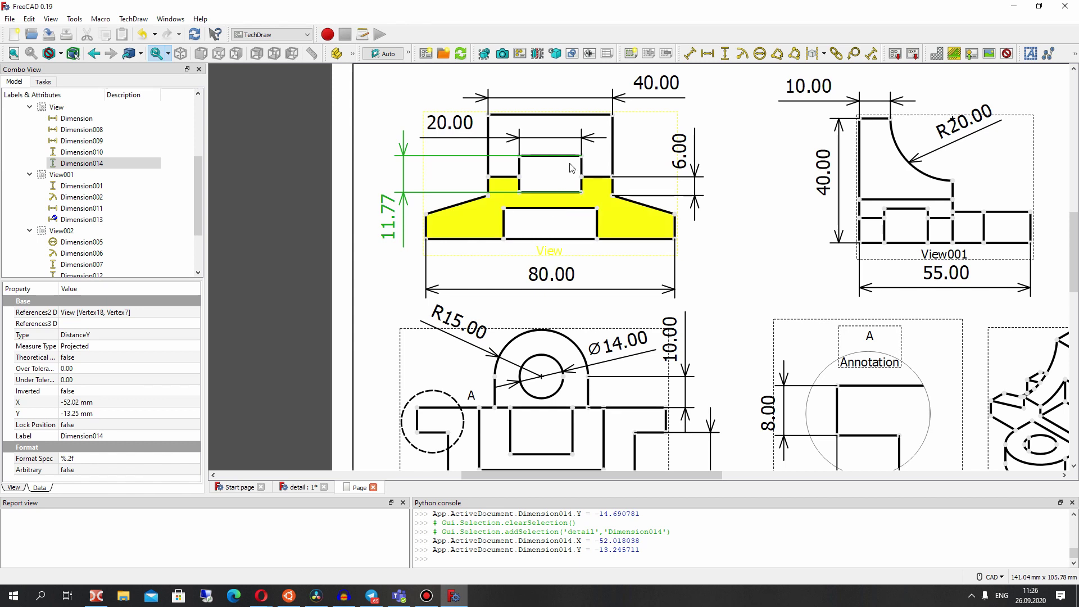
# - Delete the wrong 11.77 dimension and add a 15.00 vertical base-height dimension on the left
pyautogui.click(395, 208)
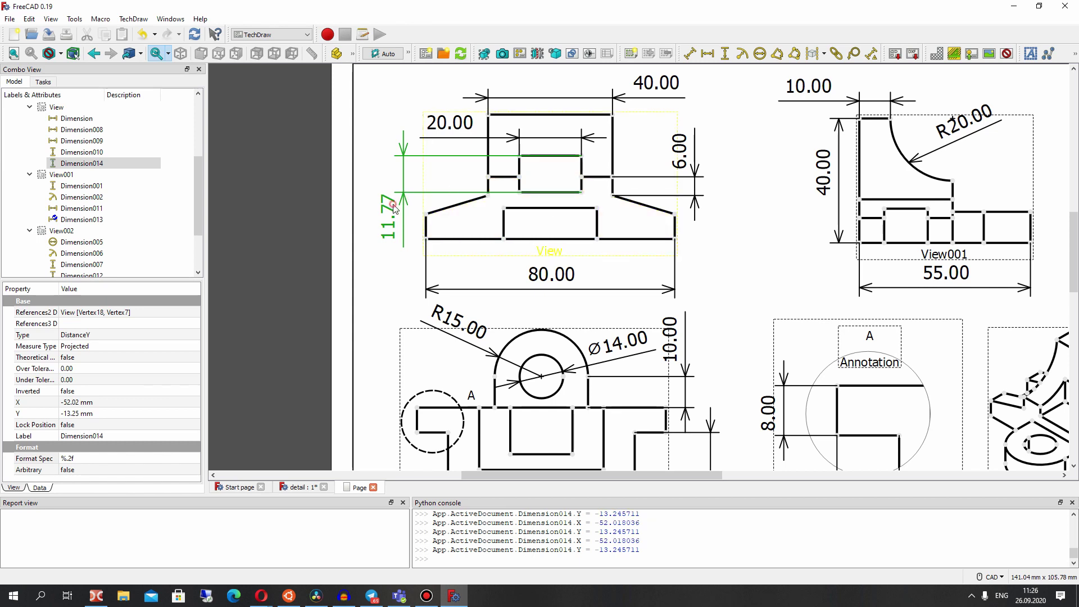
pyautogui.press('Delete')
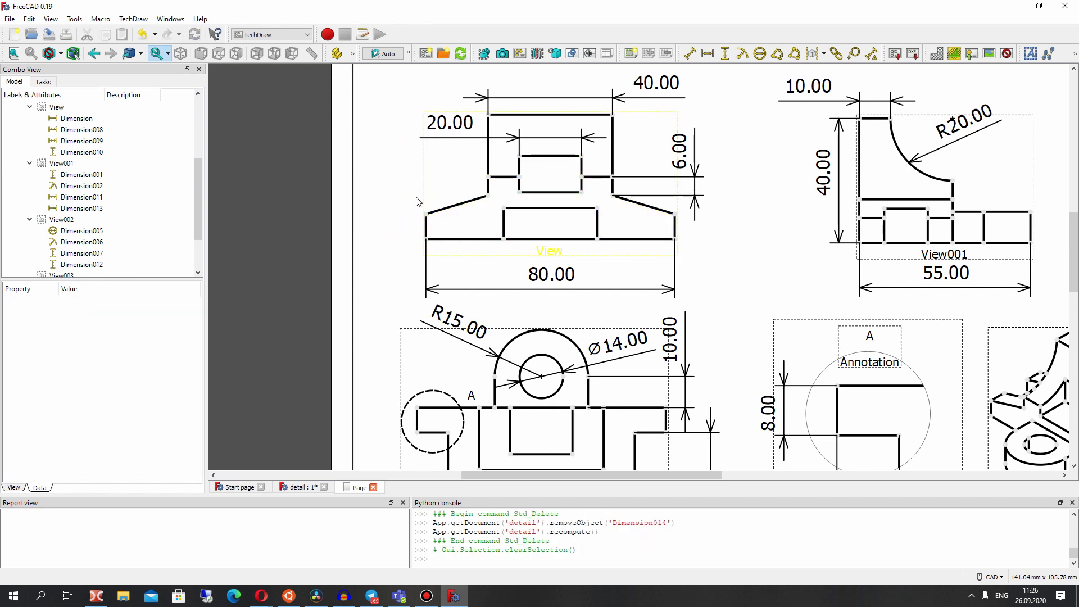
pyautogui.click(520, 193)
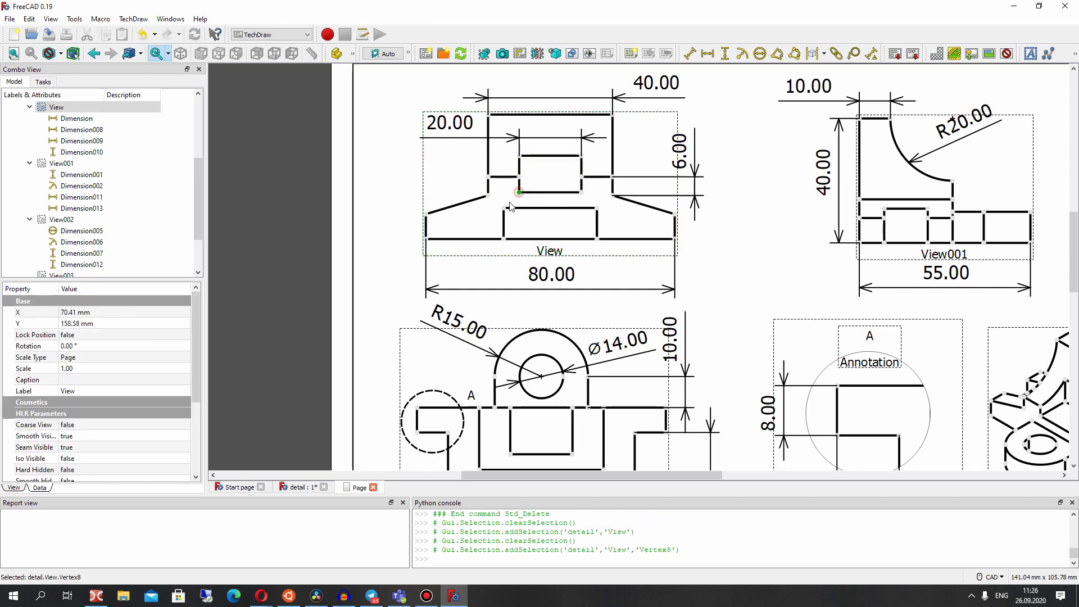
pyautogui.keyDown('ctrl'); pyautogui.click(505, 242); pyautogui.keyUp('ctrl')
pyautogui.click(725, 53)
pyautogui.moveTo(472, 221); pyautogui.dragTo(392, 142)
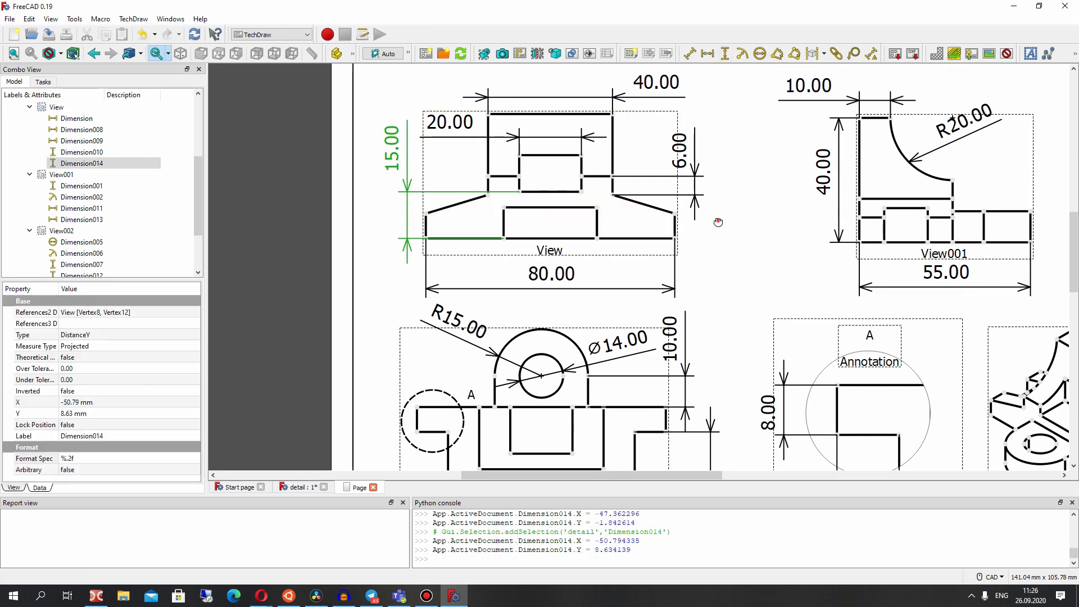
pyautogui.click(711, 215)
pyautogui.scroll(-1, 706, 212)
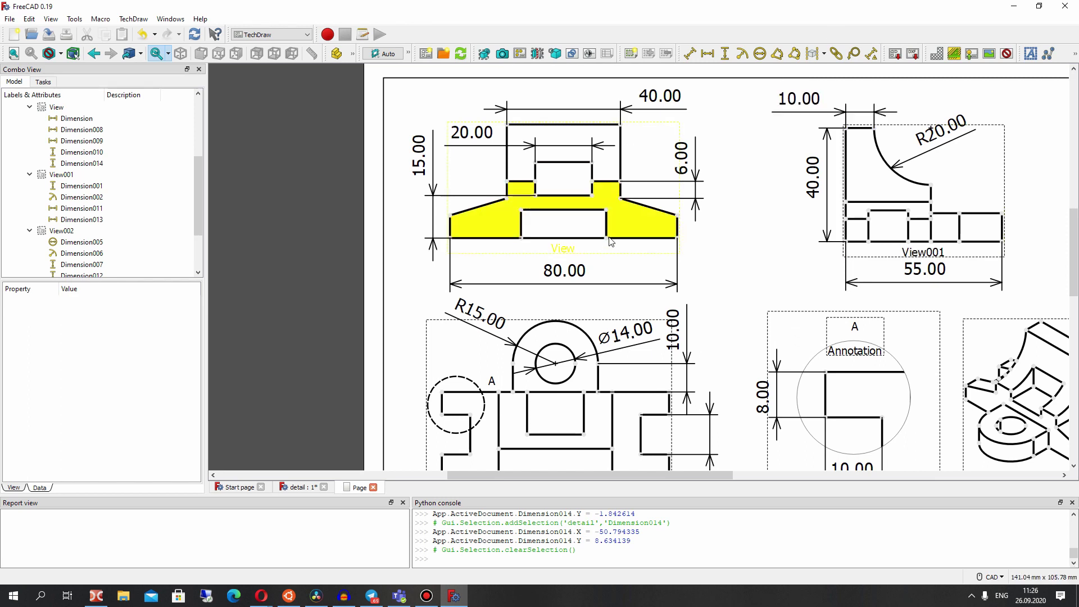
# - Move the 80.00 and R15.00 dimensions lower on the sheet
pyautogui.scroll(-2, 611, 242)
pyautogui.scroll(1, 684, 276)
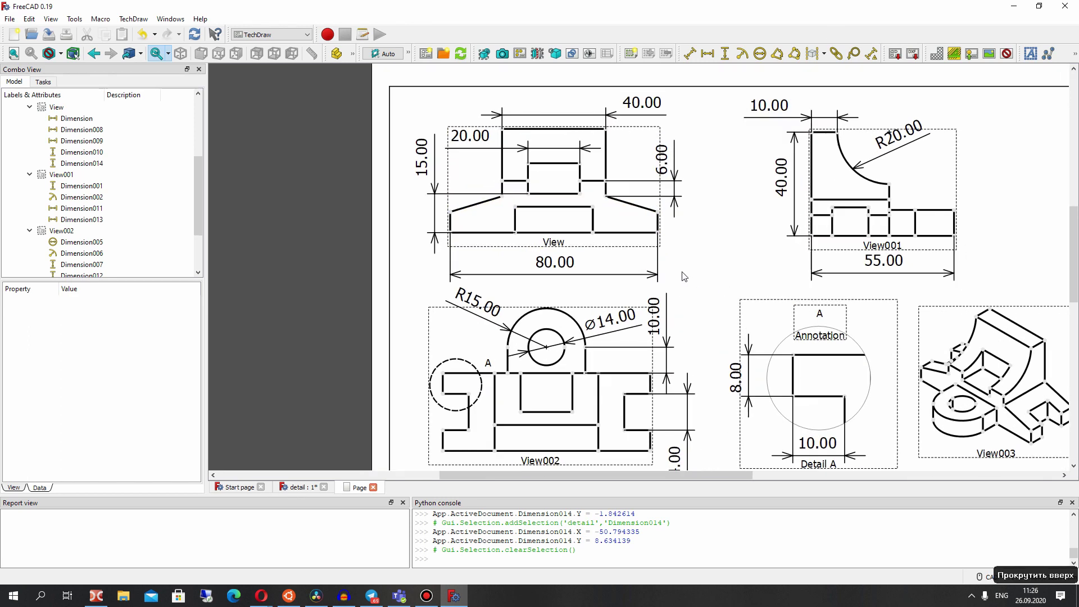
pyautogui.moveTo(545, 259); pyautogui.dragTo(546, 267)
pyautogui.moveTo(478, 306); pyautogui.dragTo(482, 324)
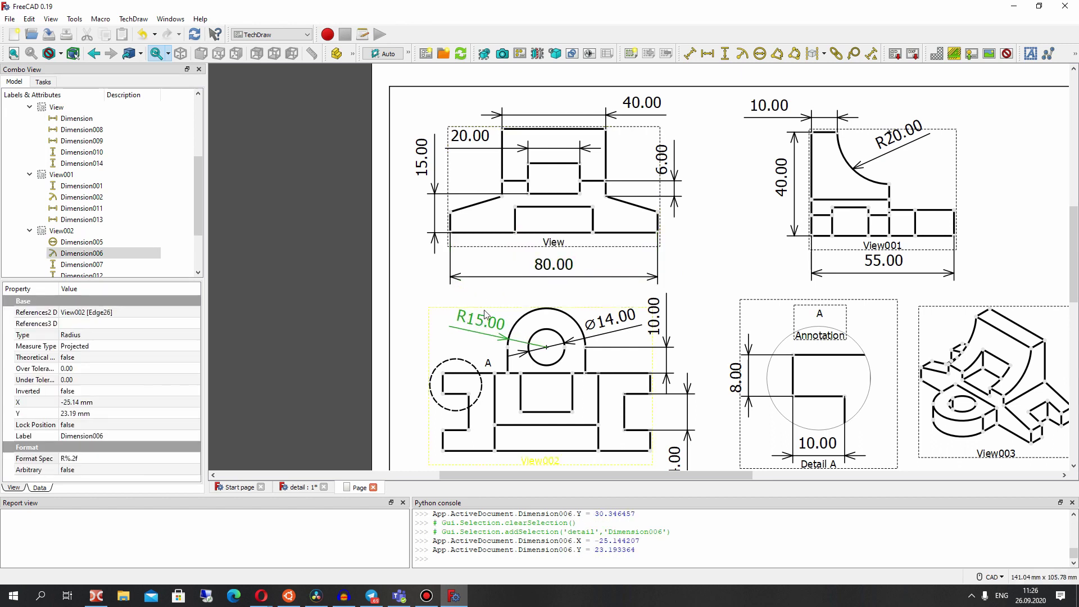
pyautogui.moveTo(553, 276); pyautogui.dragTo(553, 288)
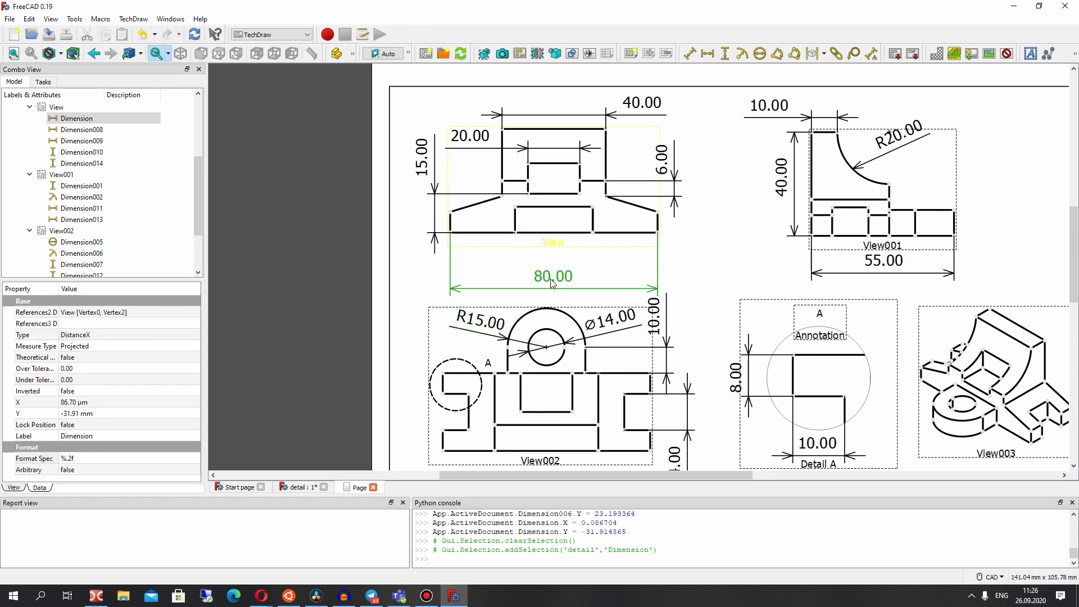
# - Add a 30.00 horizontal dimension to the inner rectangle's bottom edge and shift it slightly right
pyautogui.click(593, 233)
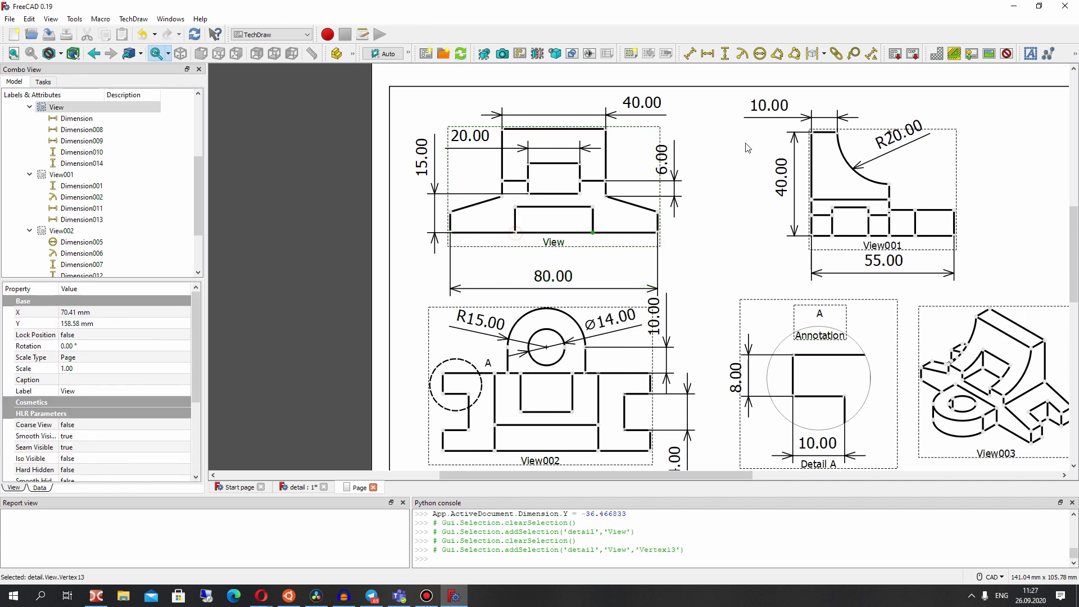
pyautogui.click(537, 232)
pyautogui.click(708, 53)
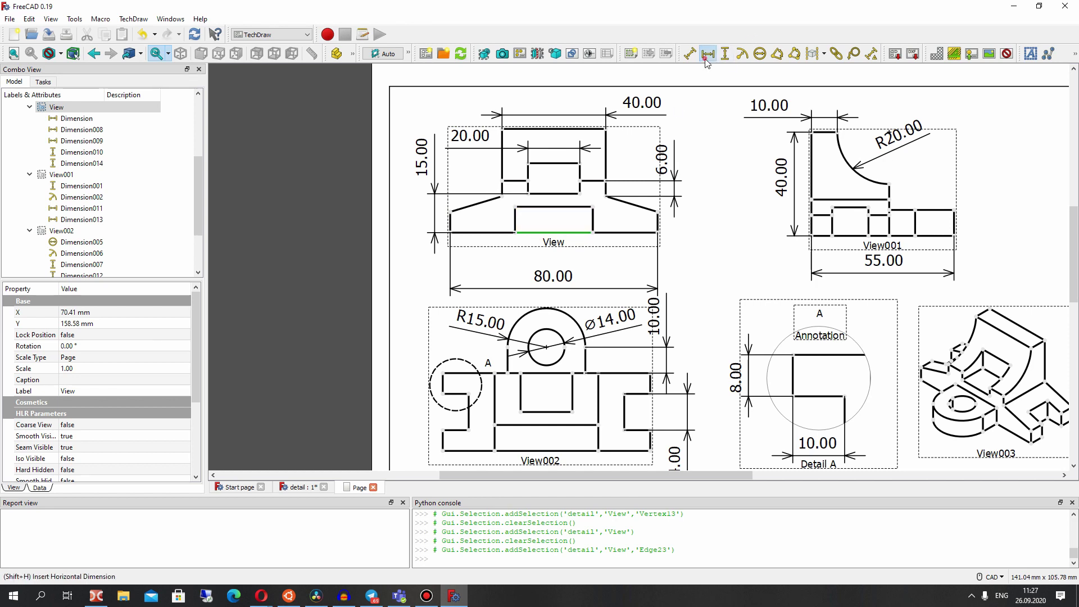
pyautogui.click(556, 247)
pyautogui.moveTo(557, 247); pyautogui.dragTo(584, 250)
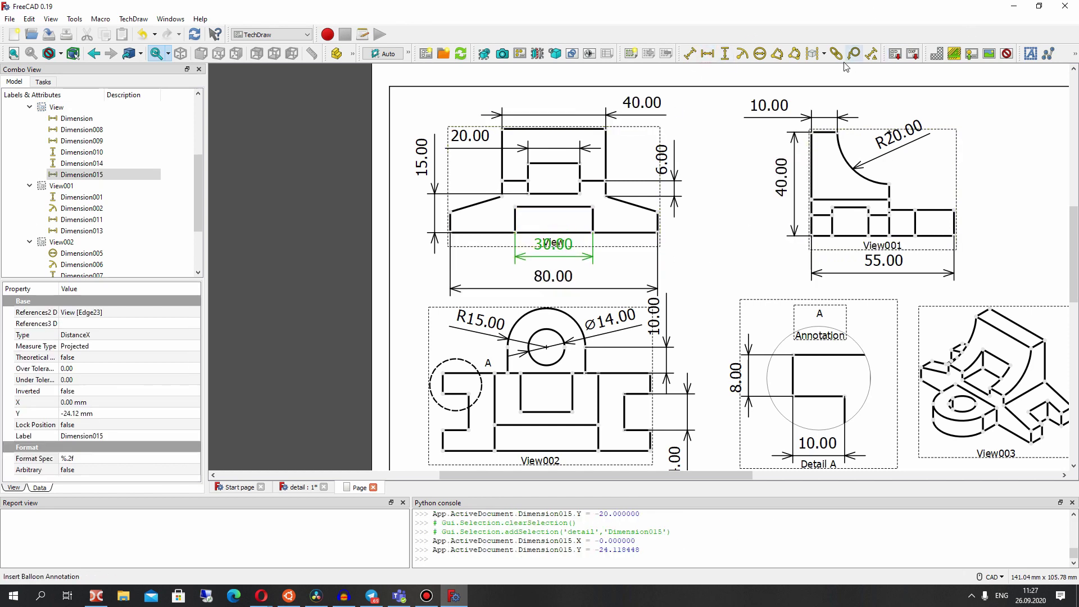
# - Hide and re-show the view frames while bringing the whole page into view
pyautogui.click(1031, 54)
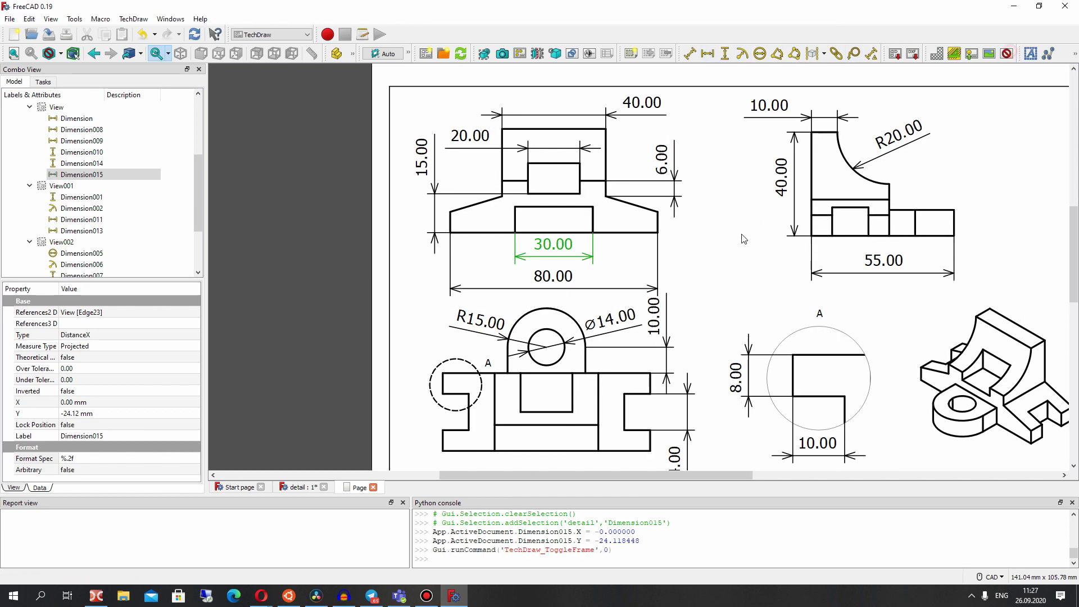
pyautogui.scroll(-2, 742, 238)
pyautogui.scroll(-1, 683, 194)
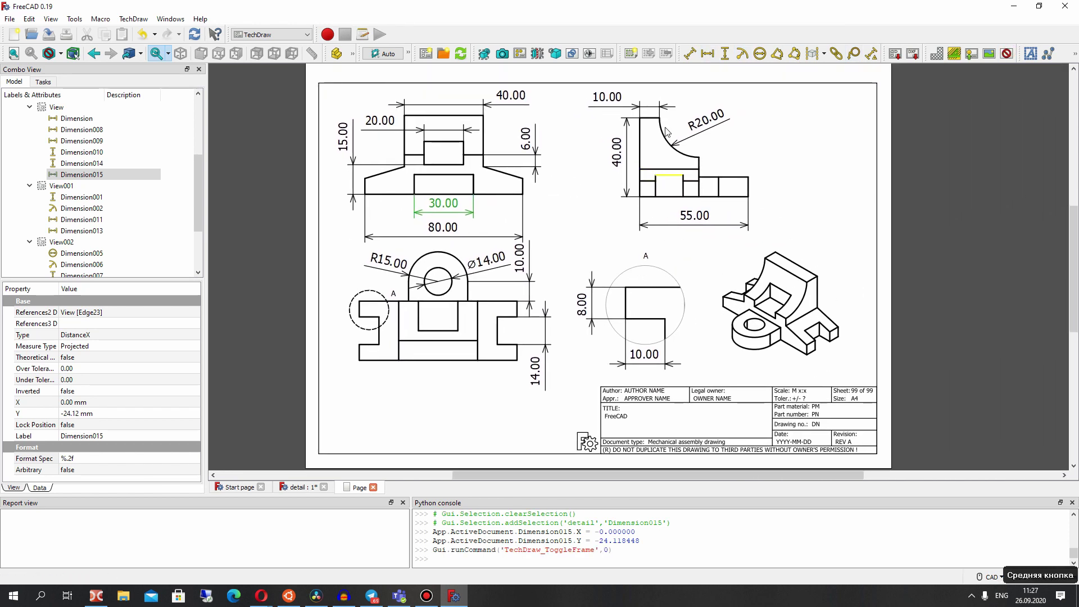
pyautogui.scroll(-1, 617, 212)
pyautogui.scroll(1, 617, 213)
pyautogui.moveTo(586, 273); pyautogui.dragTo(589, 247, button='middle')
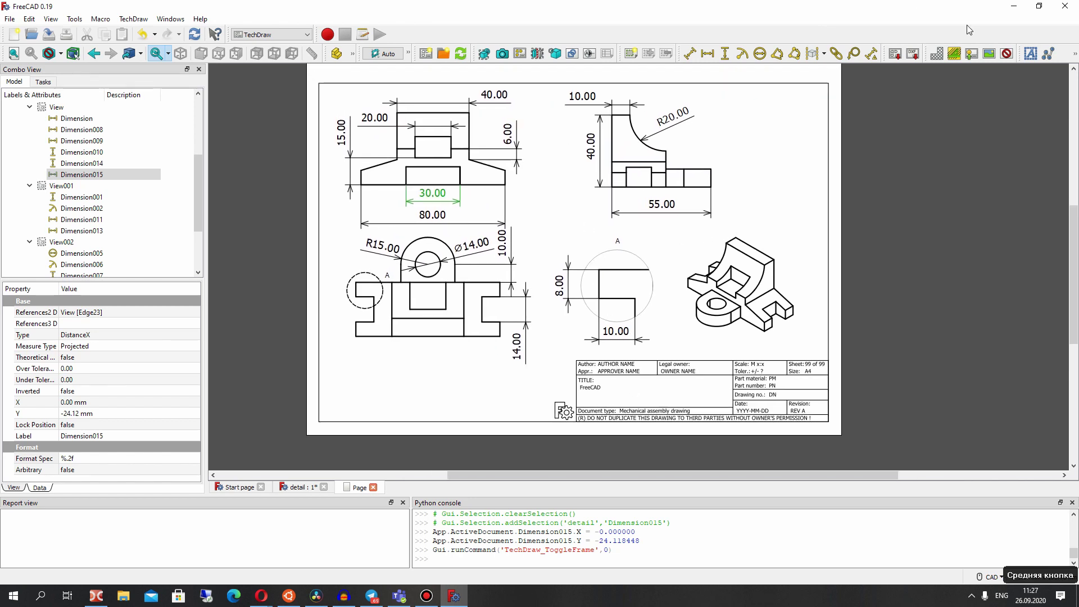
pyautogui.click(1007, 54)
# - Enter the author's name and set the legal owner to XXX in the title block
pyautogui.click(601, 369)
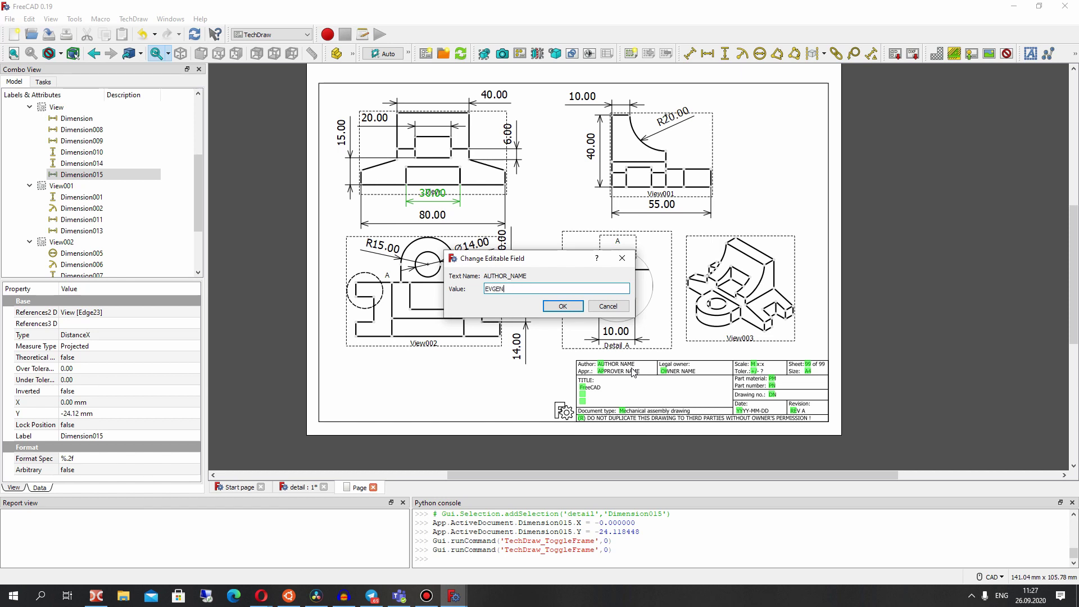
pyautogui.click(562, 307)
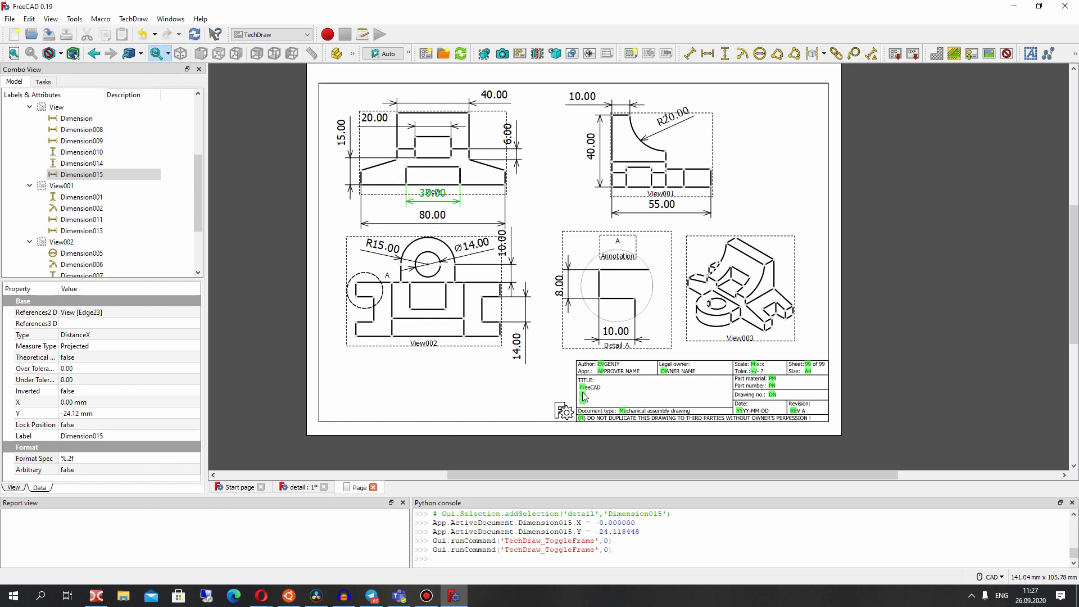
pyautogui.click(666, 372)
pyautogui.click(609, 307)
pyautogui.click(668, 375)
pyautogui.write('X')
pyautogui.click(564, 307)
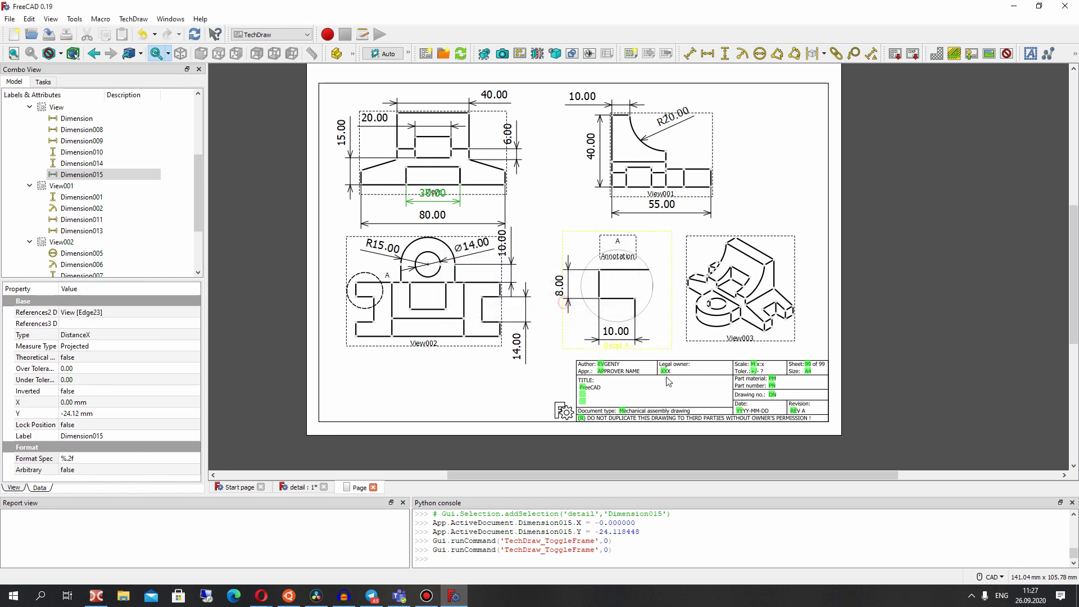
pyautogui.click(583, 387)
# - Keep the title as FreeCAD, then shift View001 and the 30.00 dimension to the right
pyautogui.click(567, 307)
pyautogui.moveTo(701, 337); pyautogui.dragTo(708, 231, button='middle')
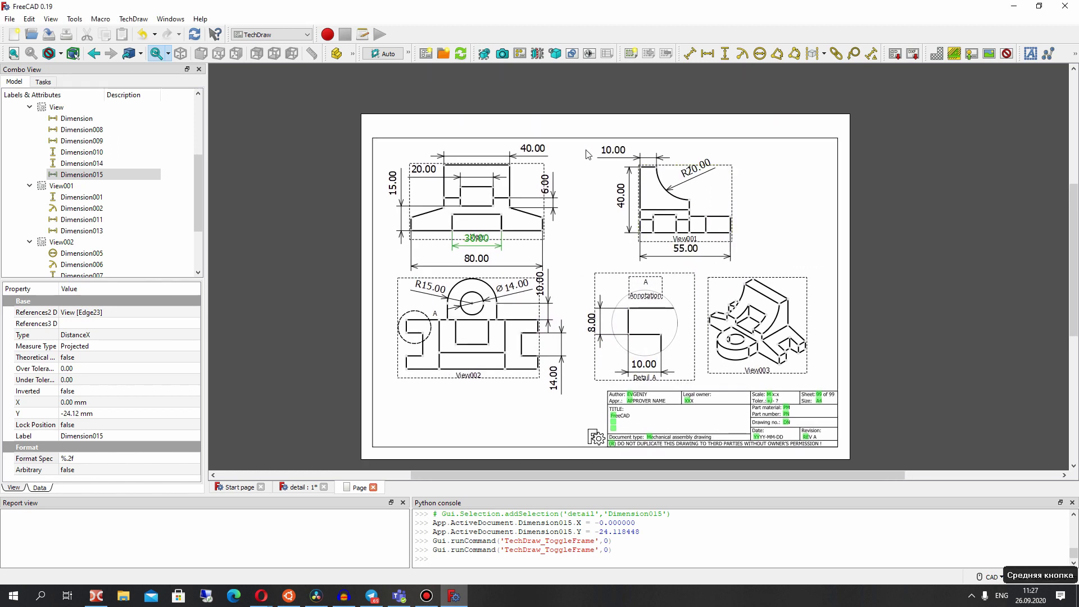
pyautogui.moveTo(684, 245); pyautogui.dragTo(710, 242)
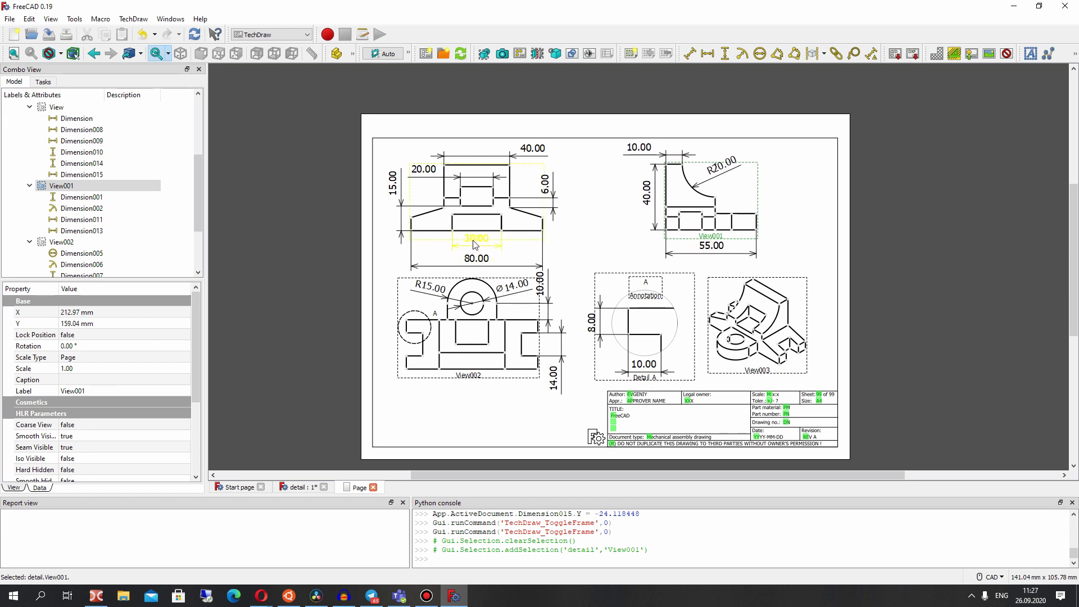
pyautogui.click(477, 239)
pyautogui.moveTo(477, 238)
pyautogui.mouseDown()
pyautogui.moveTo(524, 240)
pyautogui.moveTo(507, 240)
pyautogui.mouseUp()
# - Move View002 down, the front view left, lower View001, and shift View003, Detail A and its label right
pyautogui.moveTo(470, 376); pyautogui.dragTo(475, 394)
pyautogui.moveTo(504, 242); pyautogui.dragTo(486, 246)
pyautogui.moveTo(714, 237); pyautogui.dragTo(715, 243)
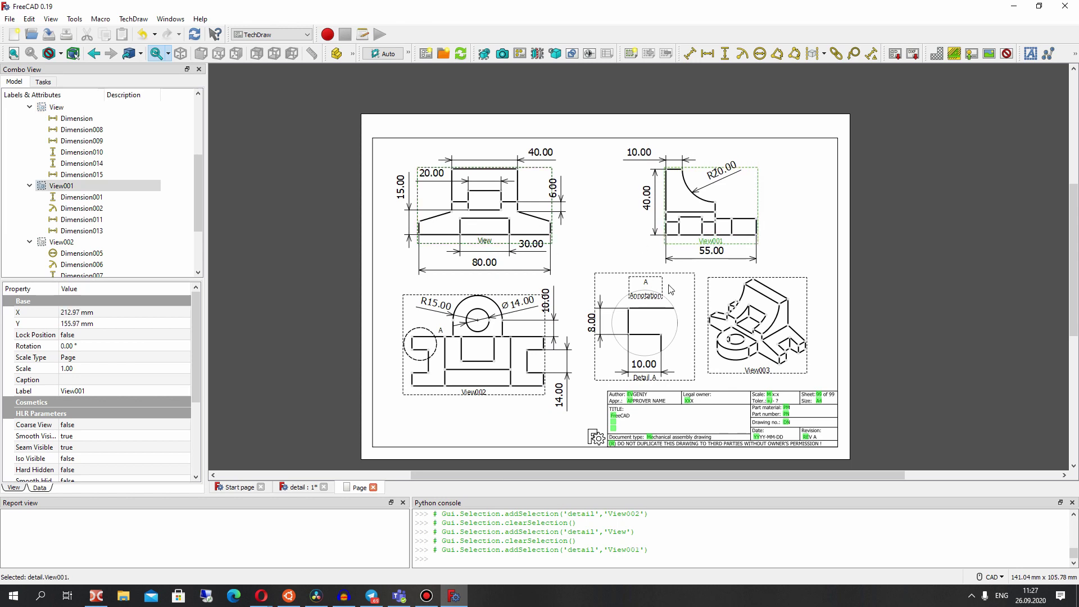
pyautogui.moveTo(762, 373); pyautogui.dragTo(775, 372)
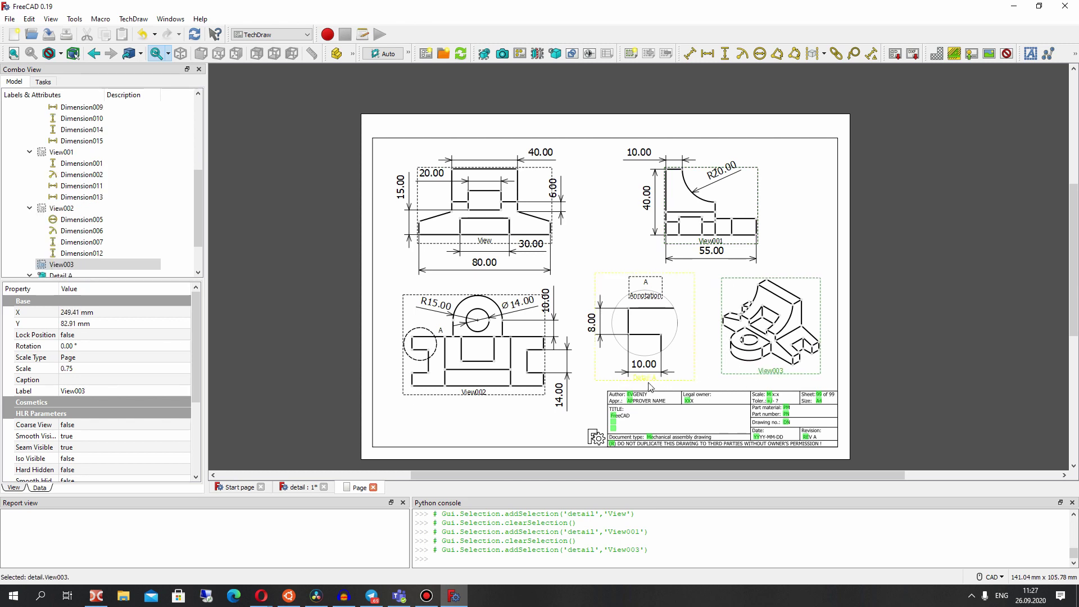
pyautogui.moveTo(650, 387); pyautogui.dragTo(662, 383)
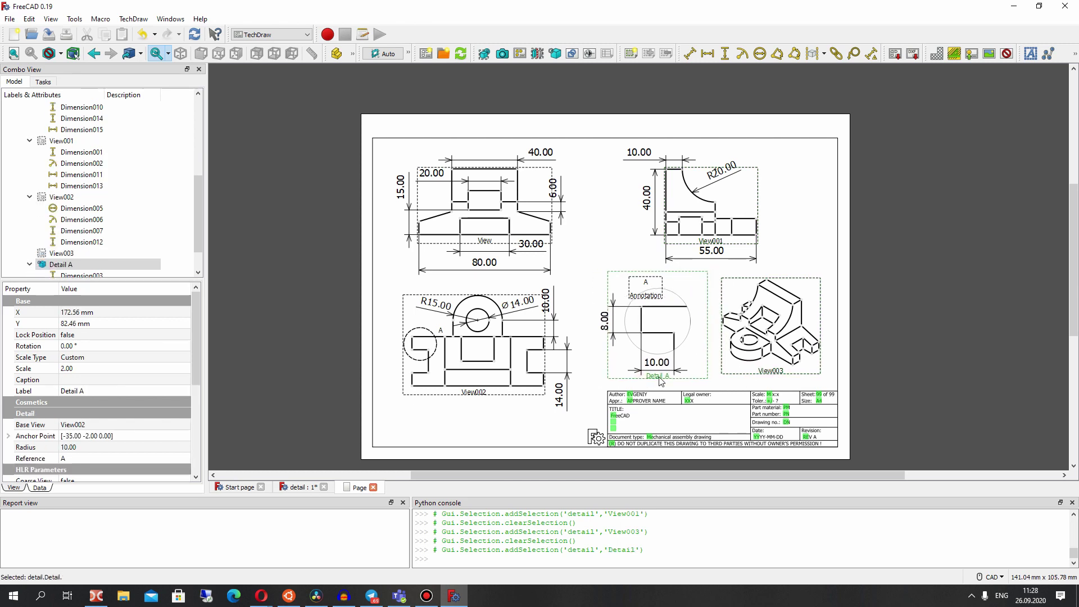
pyautogui.moveTo(649, 296); pyautogui.dragTo(659, 296)
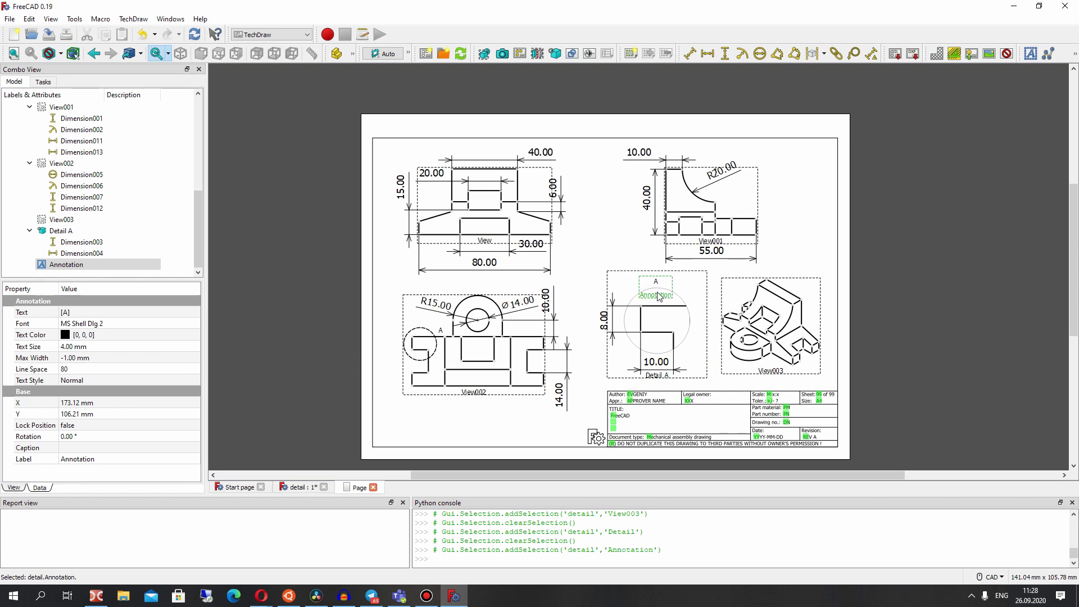
# - Hide the view frames and zoom in on the sheet
pyautogui.click(1006, 53)
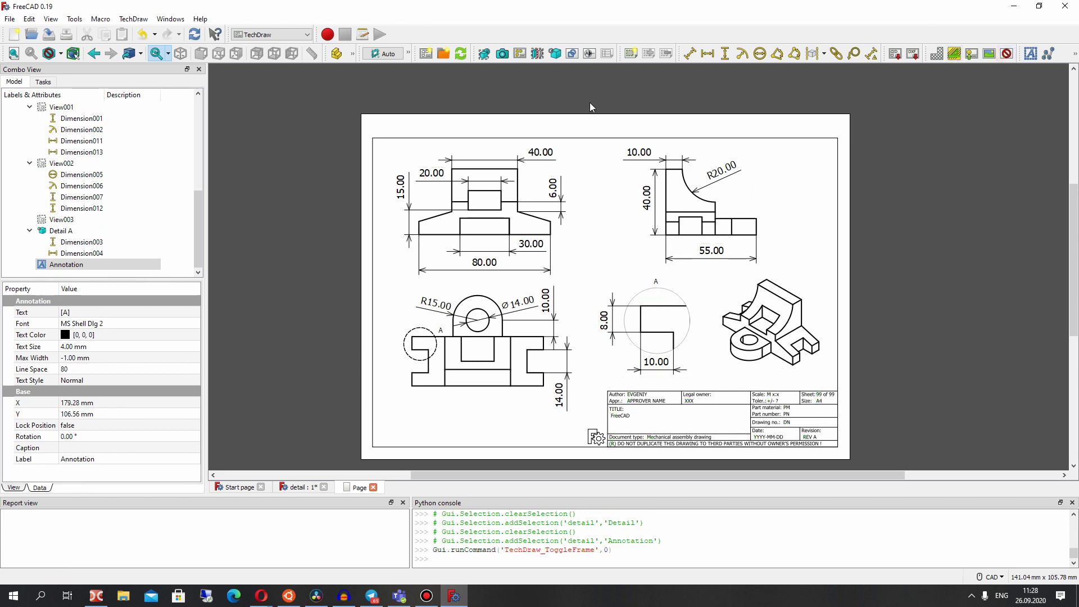
pyautogui.scroll(2, 562, 287)
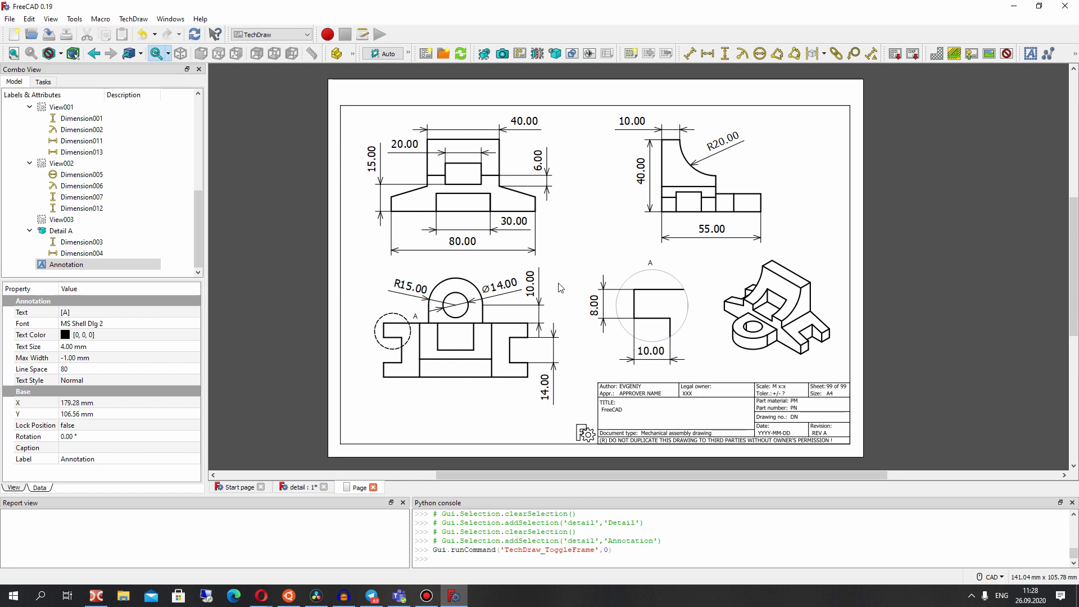
pyautogui.click(14, 19)
pyautogui.scroll(2, 112, 225)
pyautogui.scroll(1, 118, 241)
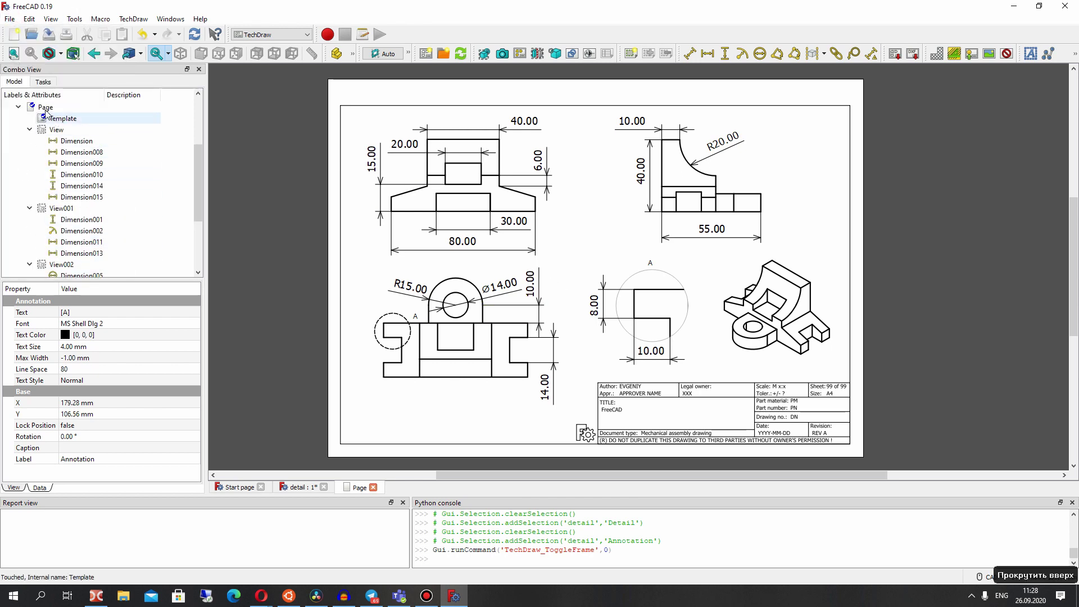
# - Select the Page and its Template in the tree and recompute the document
pyautogui.click(45, 108)
pyautogui.click(56, 119)
pyautogui.click(30, 129)
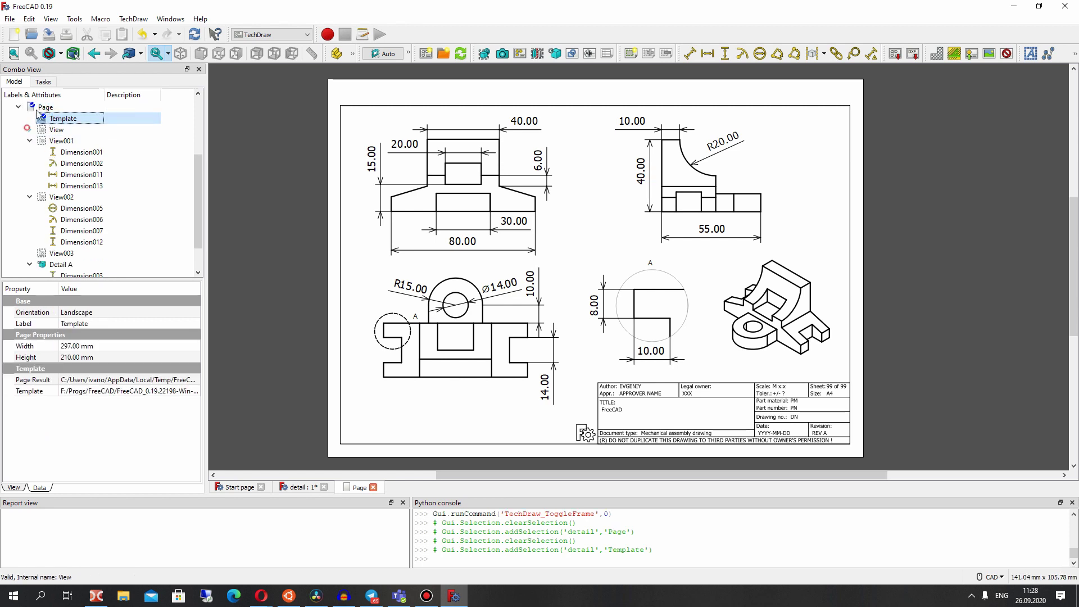
pyautogui.click(195, 34)
pyautogui.click(45, 107)
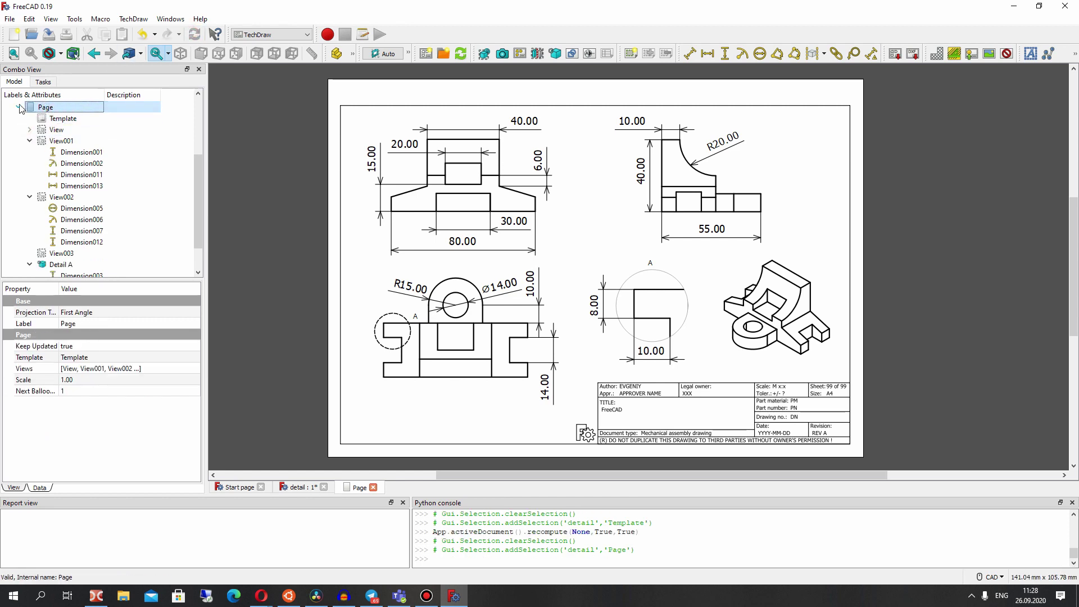
pyautogui.click(20, 107)
pyautogui.click(10, 19)
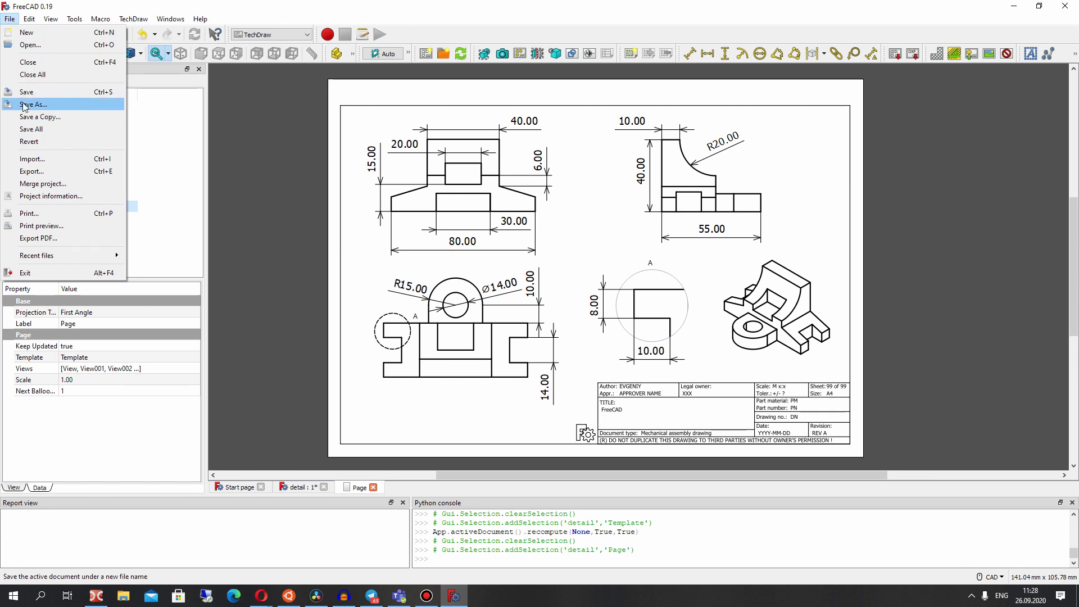
# - Export the sheet as PDF named DraftA4 into the 2DDraft_Creation folder
pyautogui.click(34, 171)
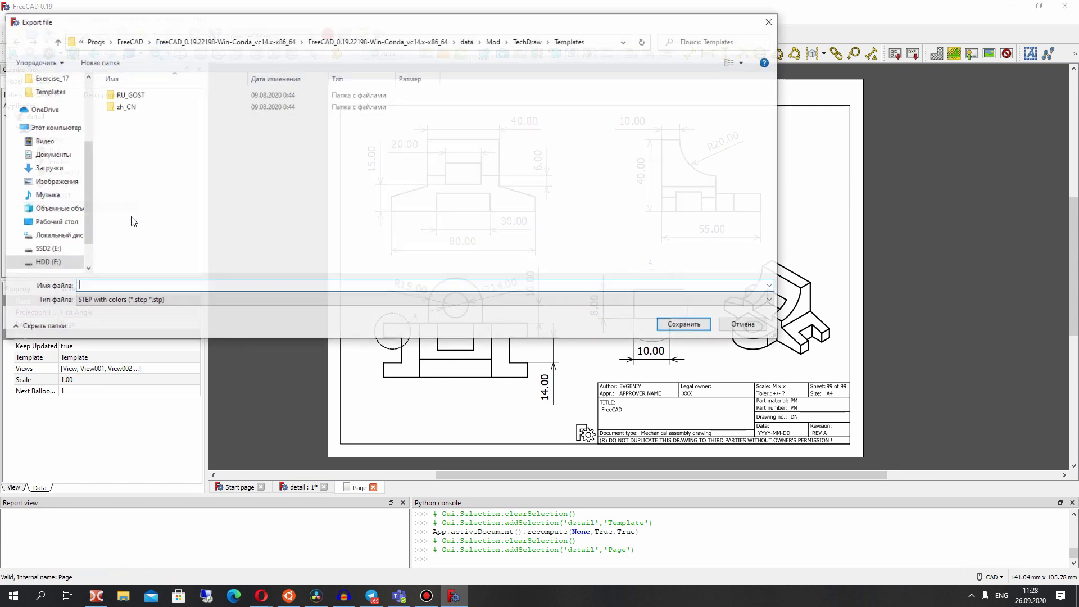
pyautogui.click(129, 300)
pyautogui.scroll(2, 135, 472)
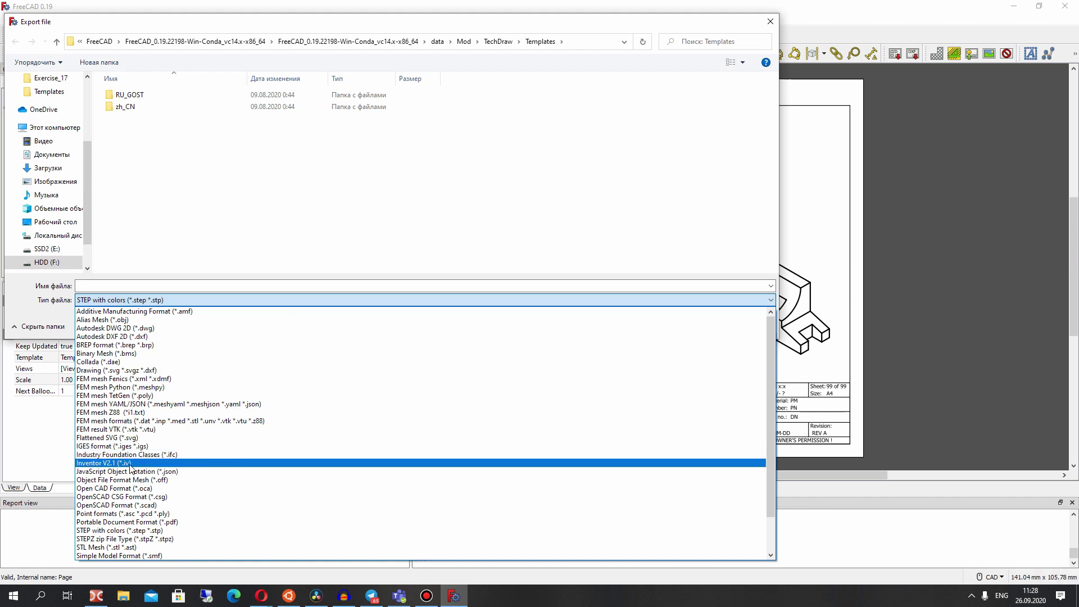
pyautogui.click(97, 522)
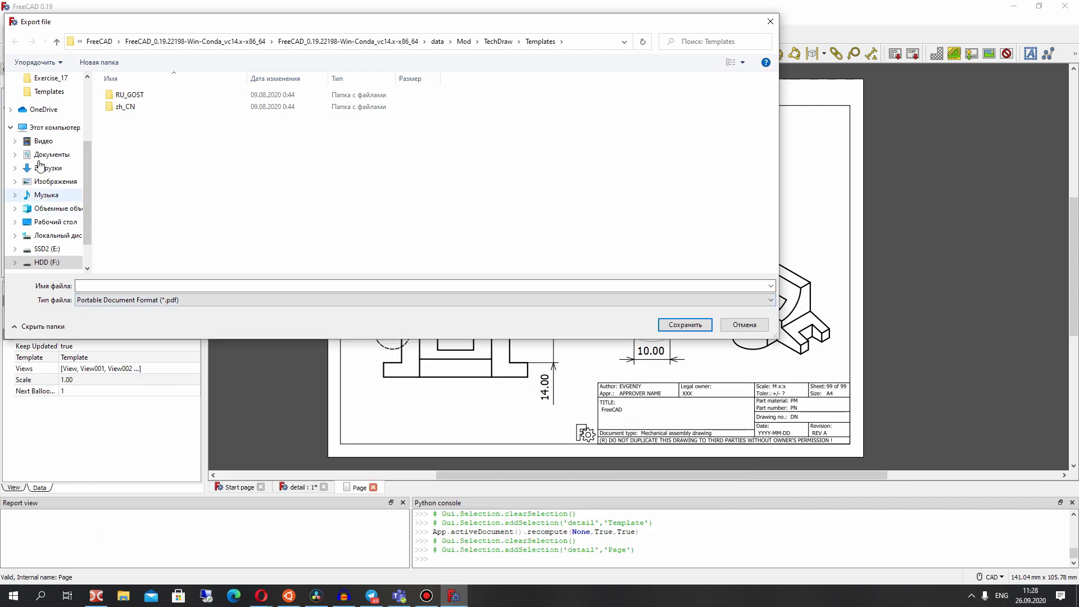
pyautogui.scroll(3, 30, 195)
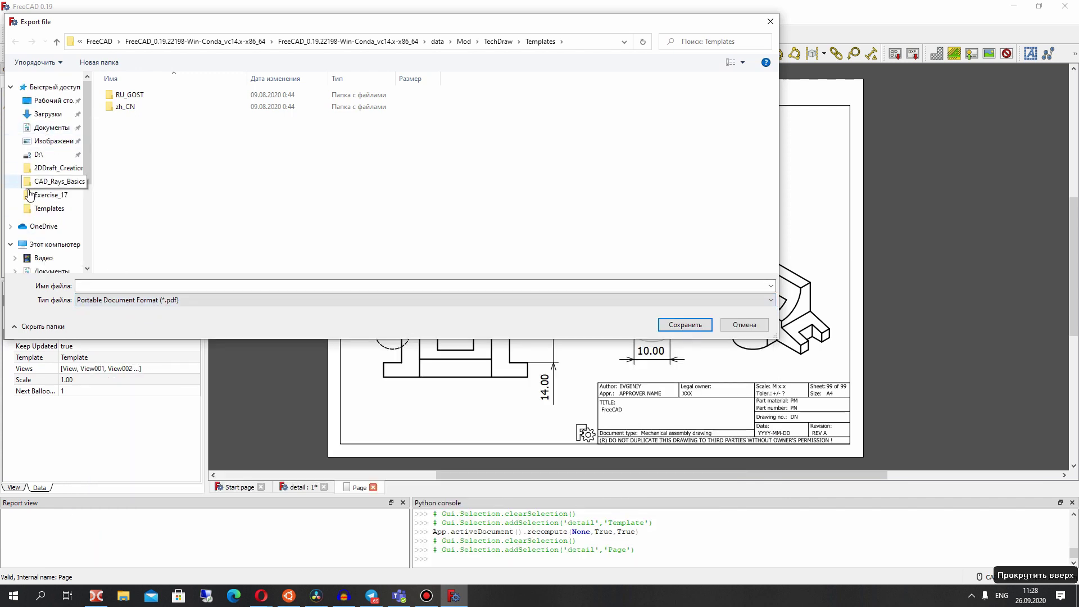
pyautogui.click(56, 167)
pyautogui.click(124, 285)
pyautogui.write('DraftA4')
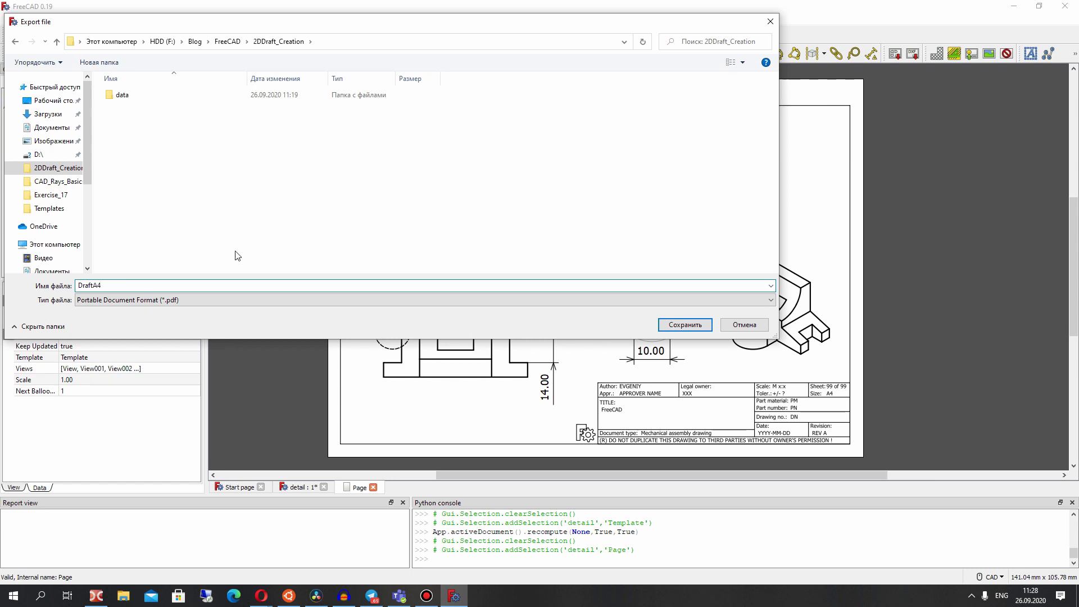
pyautogui.click(685, 325)
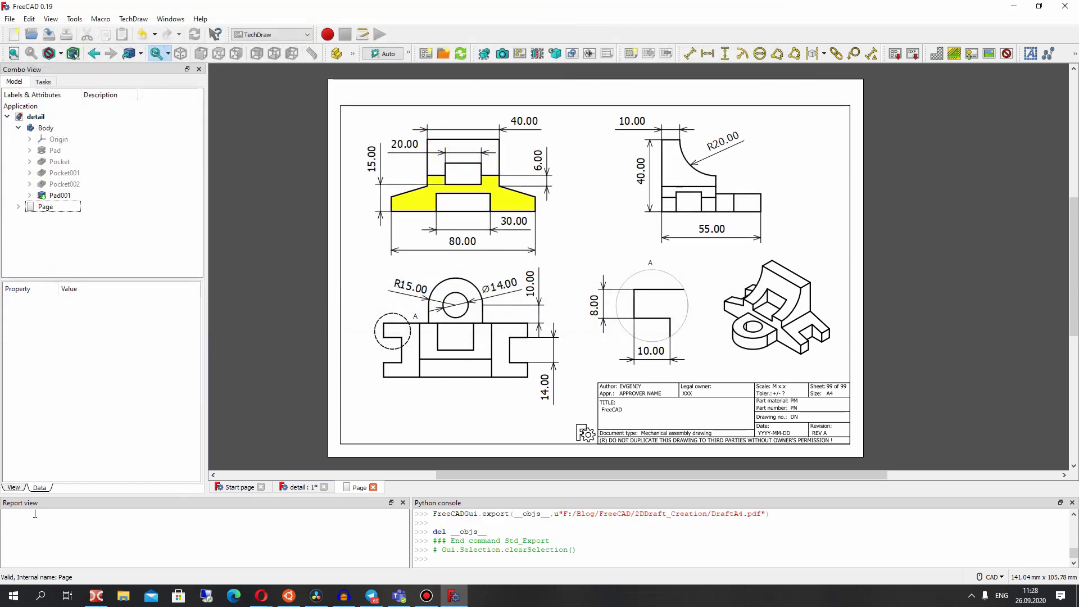
# - In the file manager, go to 2DDraft_Creation and select DraftA4.pdf
pyautogui.click(96, 596)
pyautogui.press('BackSpace')
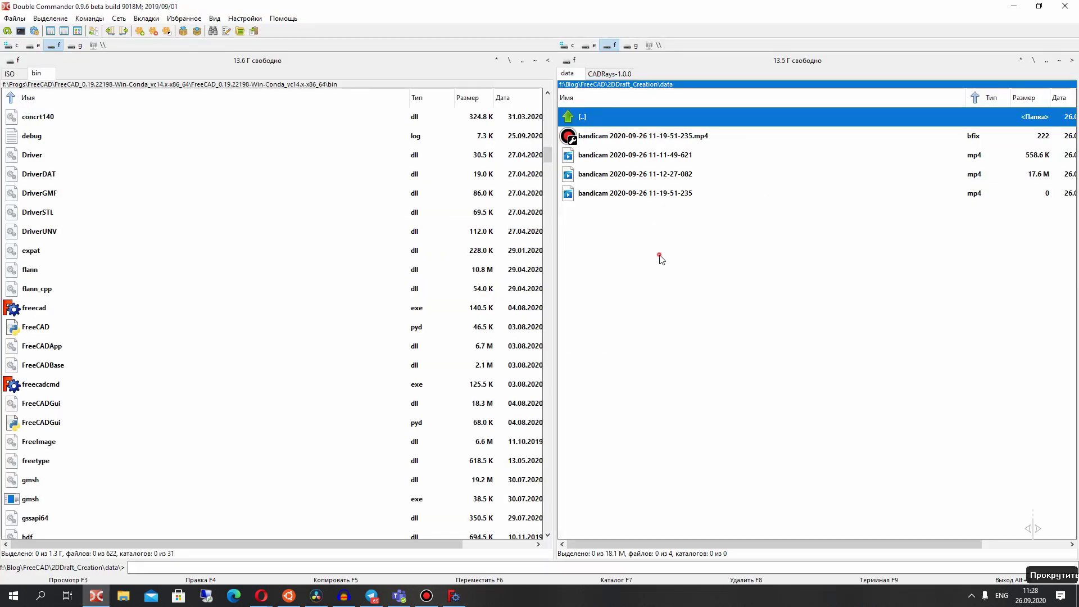
pyautogui.click(583, 173)
# - Open DraftA4.pdf in Foxit Reader, accept the security warning, review the sheet, and close it
pyautogui.doubleClick(582, 173)
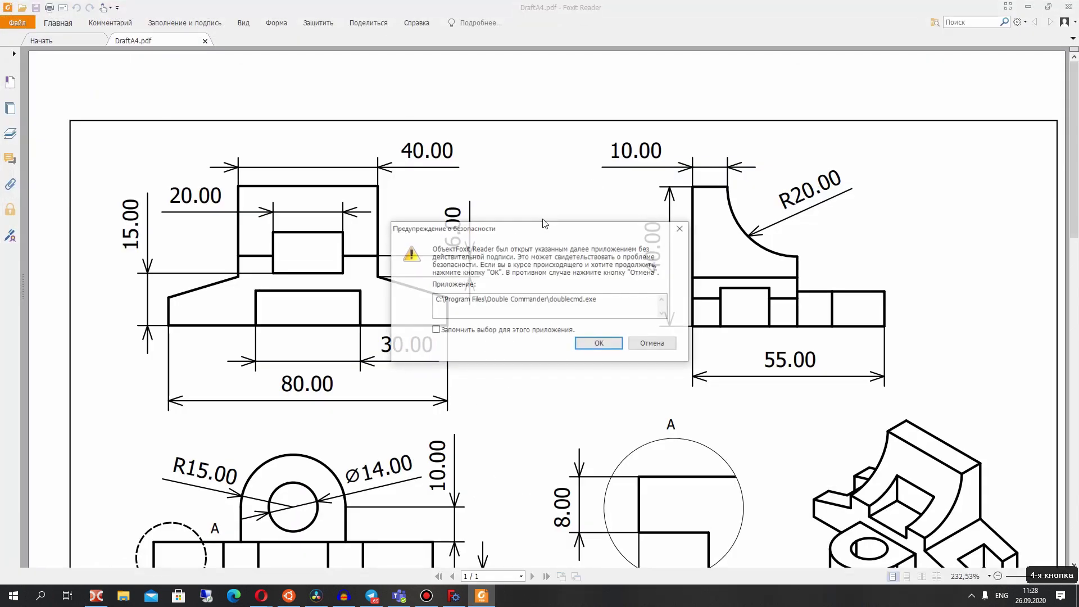
pyautogui.click(600, 343)
pyautogui.scroll(-5, 649, 308)
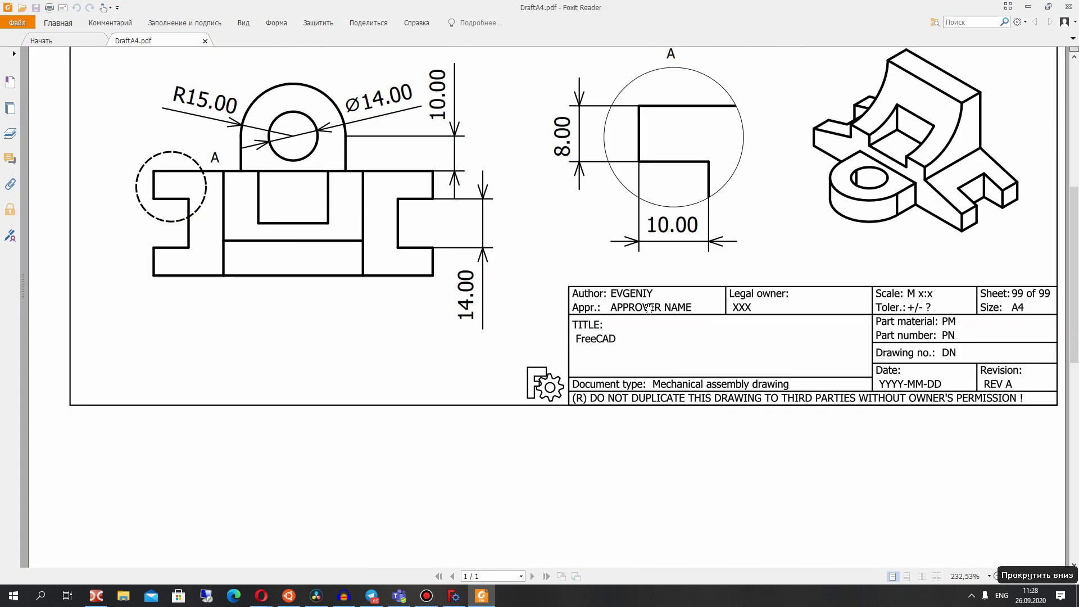
pyautogui.scroll(3, 649, 308)
pyautogui.keyDown('ctrl'); pyautogui.scroll(-2, 649, 308); pyautogui.keyUp('ctrl')
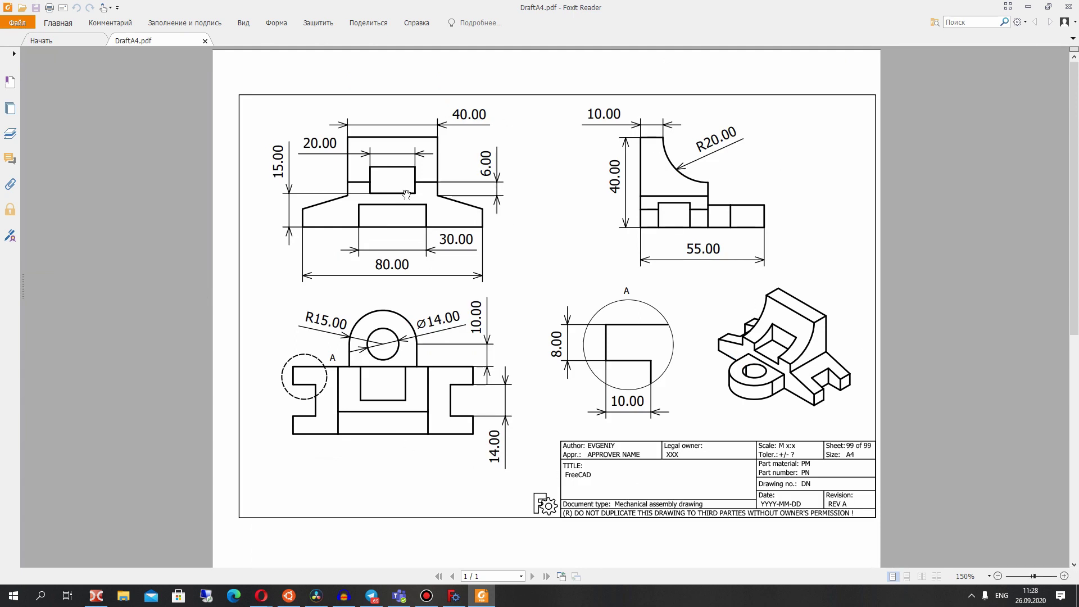
pyautogui.click(1068, 8)
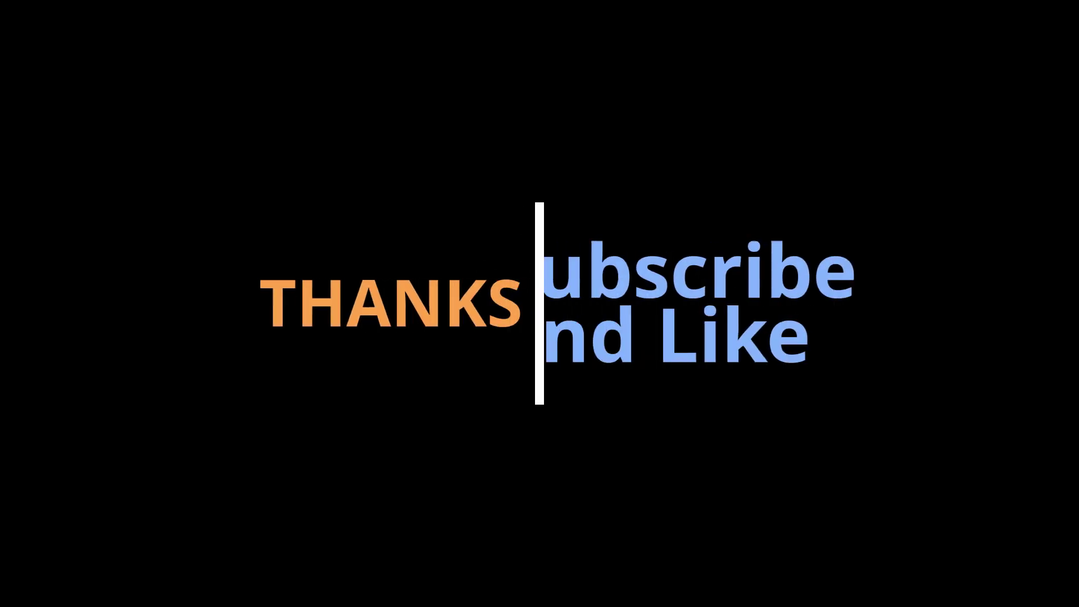